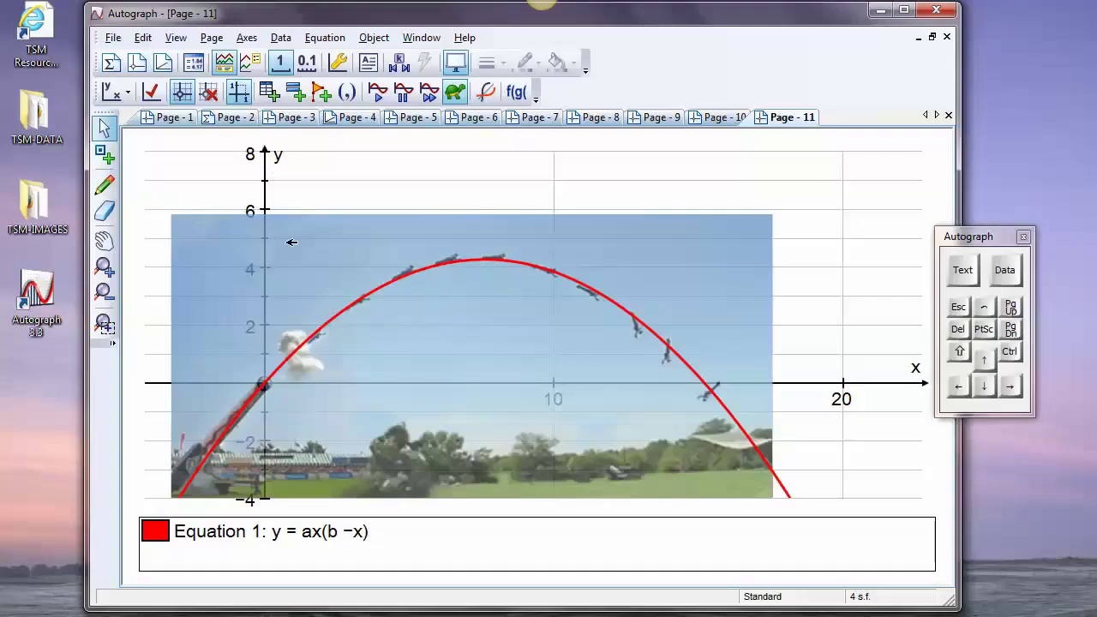
- Switch the program's level preference from Standard to Advanced Level and apply it
{"action": "left_click", "coordinate": [176, 38]}
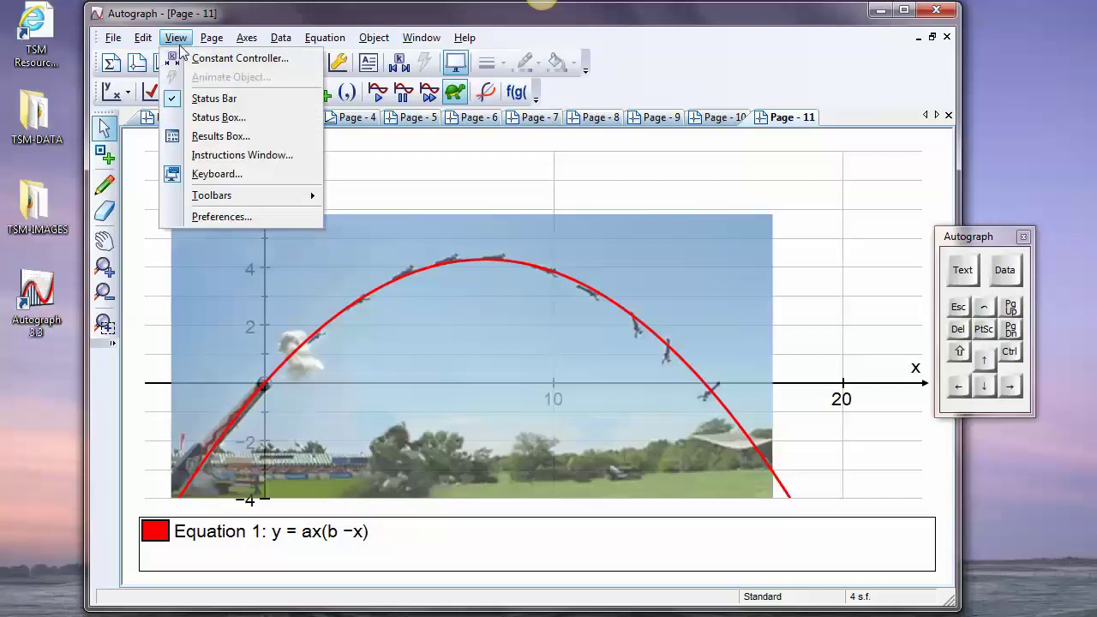
{"action": "left_click", "coordinate": [218, 215]}
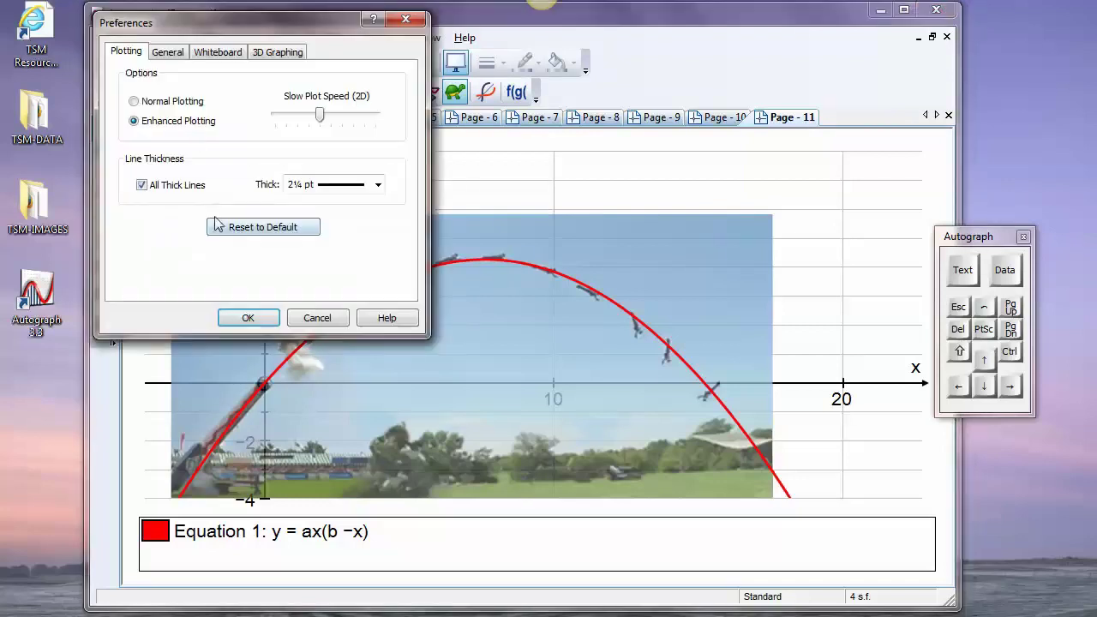
{"action": "left_click", "coordinate": [168, 53]}
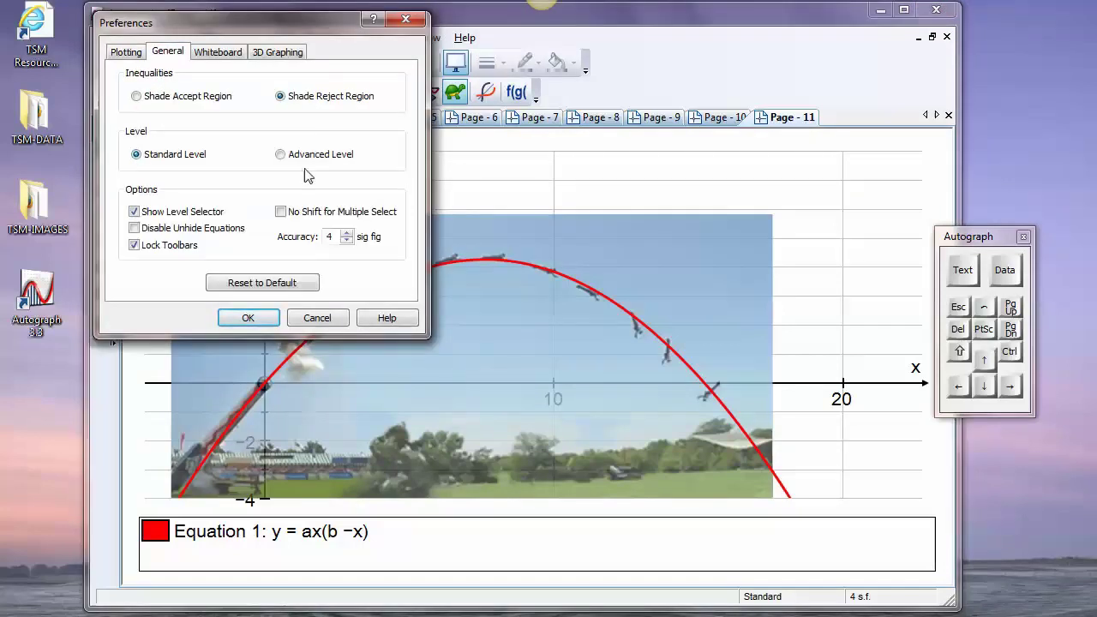
{"action": "left_click", "coordinate": [281, 156]}
{"action": "left_click", "coordinate": [248, 318]}
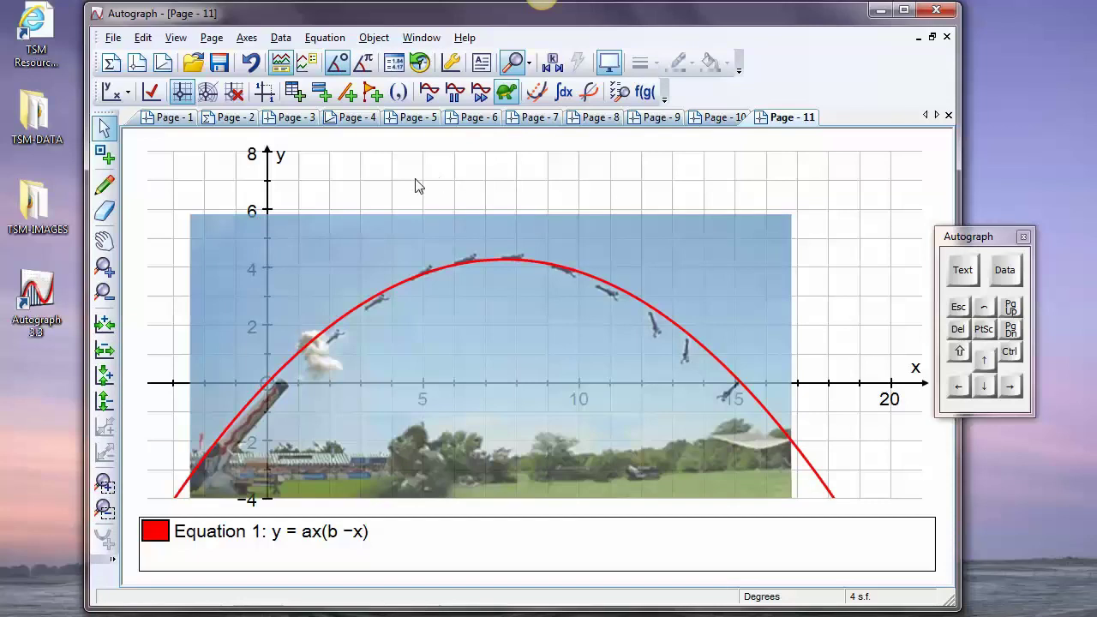
- Open a new 2D graph page and plot the equation y = x² on it
{"action": "left_click", "coordinate": [137, 62]}
{"action": "left_click", "coordinate": [136, 62]}
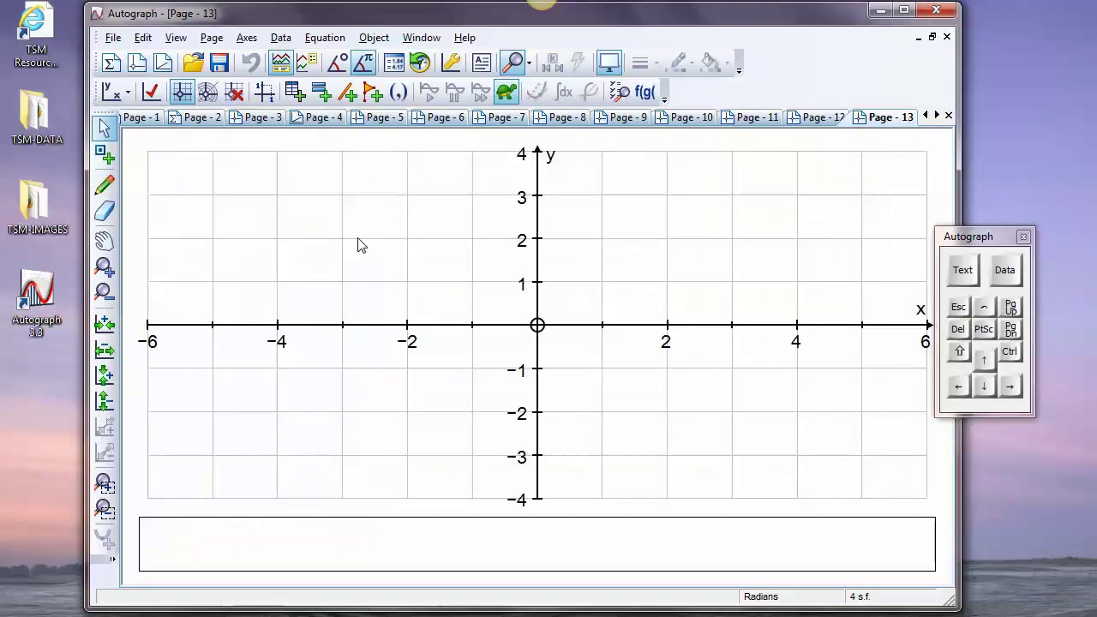
{"action": "right_click", "coordinate": [377, 246]}
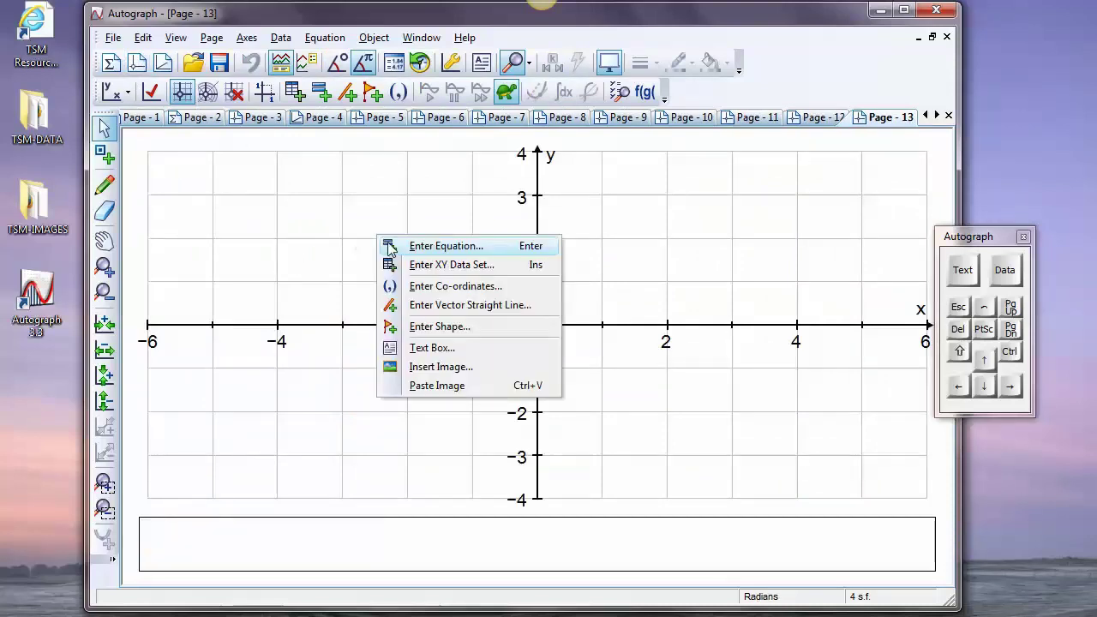
{"action": "left_click", "coordinate": [406, 245]}
{"action": "left_click", "coordinate": [959, 266]}
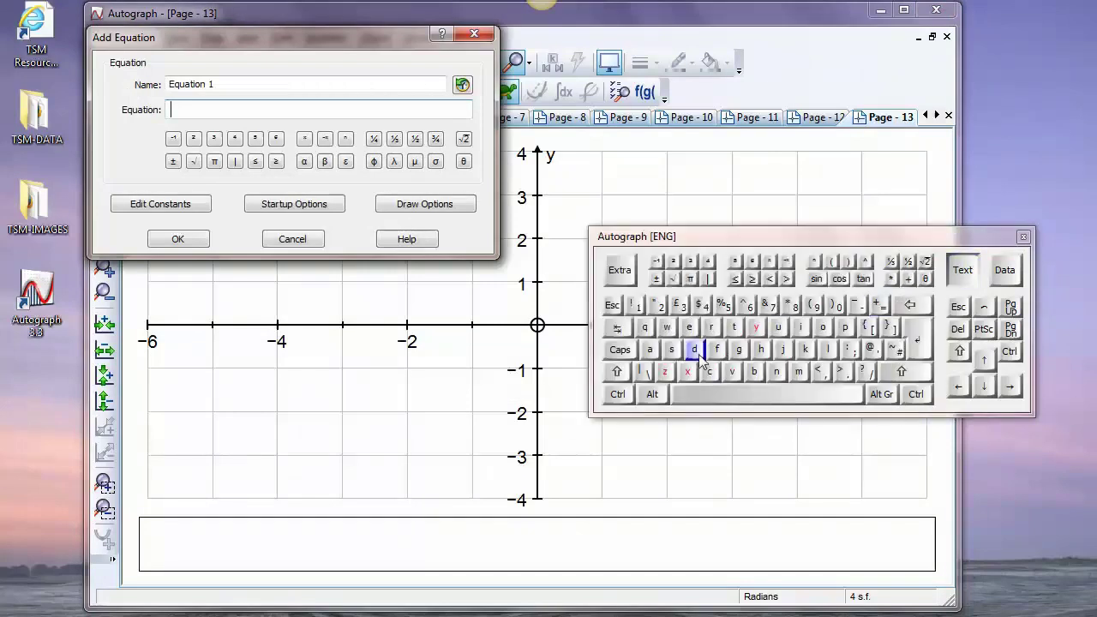
{"action": "left_click", "coordinate": [756, 328]}
{"action": "left_click", "coordinate": [772, 400]}
{"action": "left_click", "coordinate": [879, 304]}
{"action": "left_click", "coordinate": [776, 371]}
{"action": "left_click", "coordinate": [687, 371]}
{"action": "left_click", "coordinate": [910, 304]}
{"action": "left_click", "coordinate": [909, 304]}
{"action": "left_click", "coordinate": [910, 304]}
{"action": "left_click", "coordinate": [687, 373]}
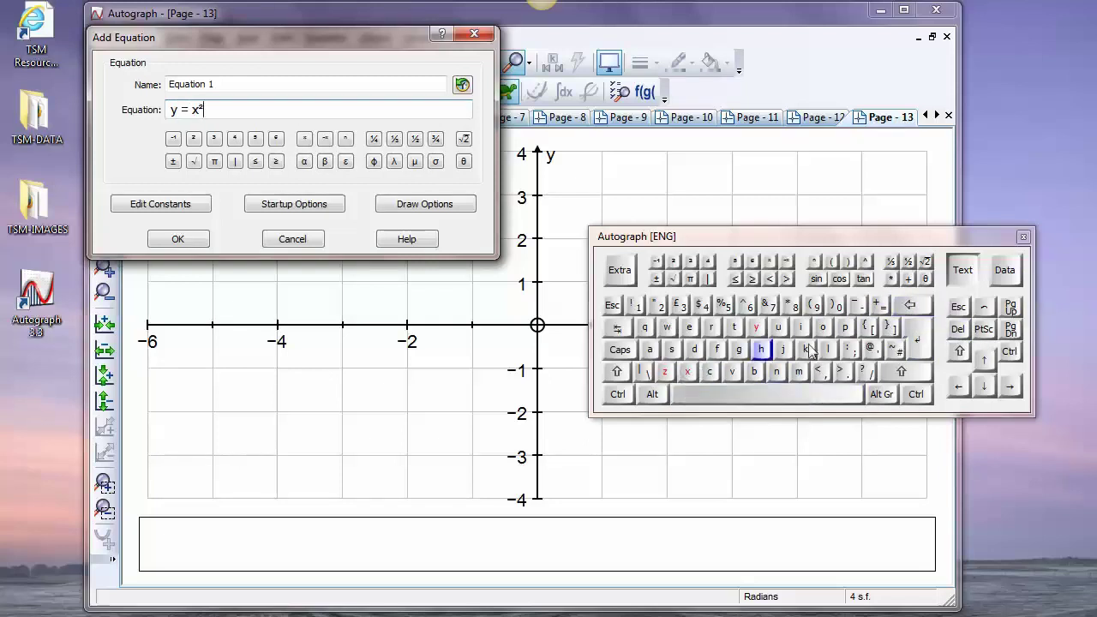
{"action": "left_click", "coordinate": [179, 240]}
- Give the axes an equal aspect and place two points on the parabola, at (1, 1) and (2, 4)
{"action": "left_click_drag", "start_coordinate": [385, 289], "coordinate": [240, 348]}
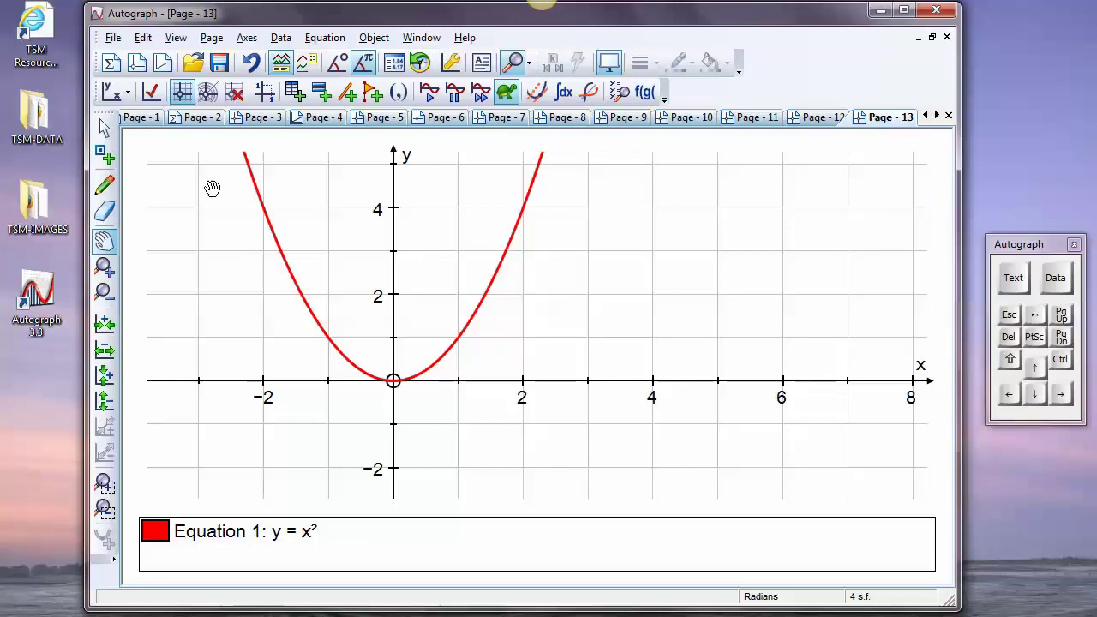
{"action": "left_click", "coordinate": [267, 95]}
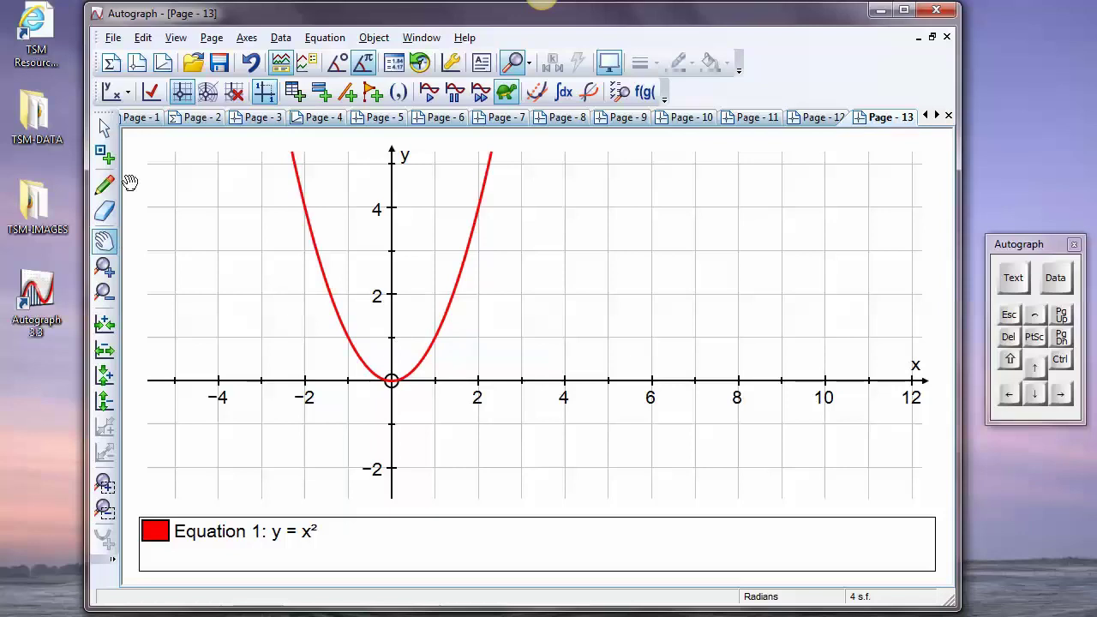
{"action": "left_click", "coordinate": [105, 154]}
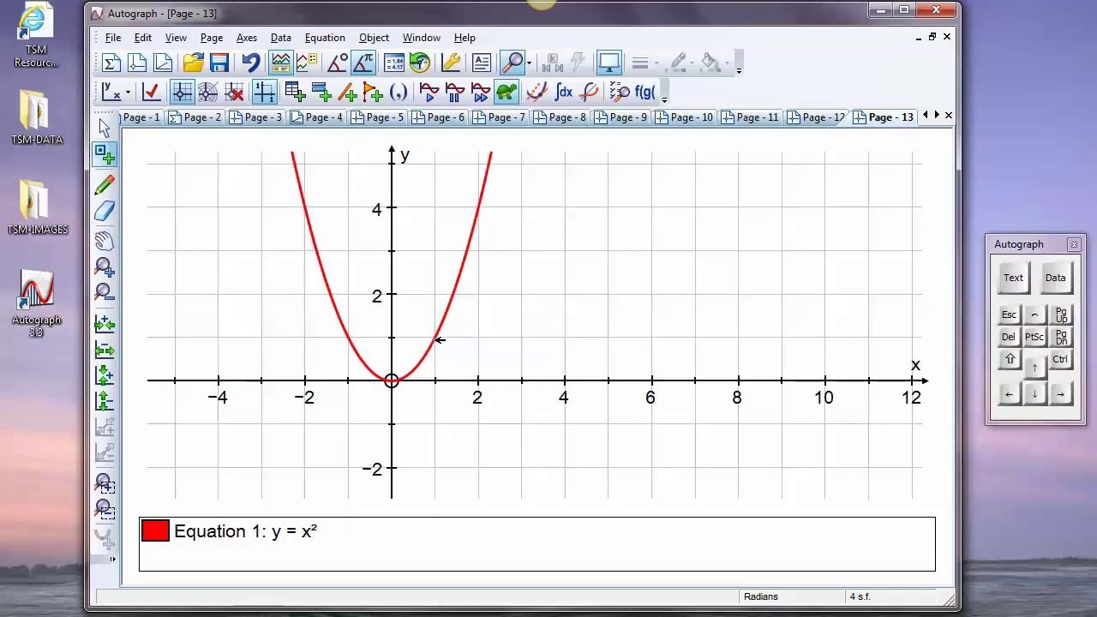
{"action": "left_click", "coordinate": [437, 342]}
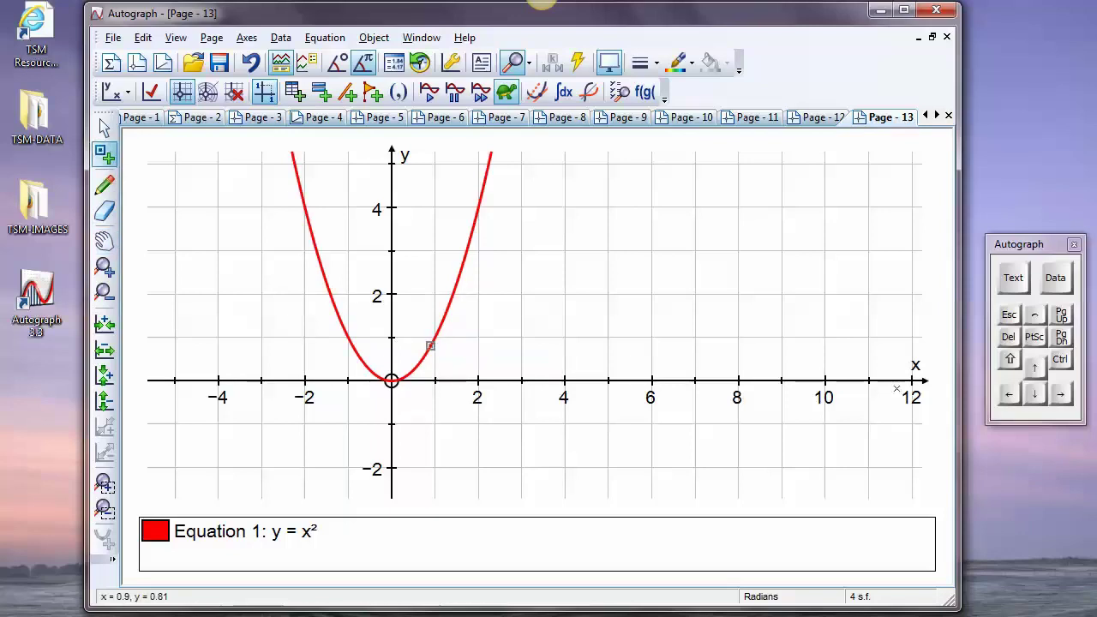
{"action": "left_click_drag", "start_coordinate": [1033, 244], "coordinate": [769, 201]}
{"action": "left_click", "coordinate": [796, 351]}
{"action": "left_click", "coordinate": [483, 208]}
{"action": "left_click", "coordinate": [745, 351]}
- Construct the gradient triangle between the points (1, 1) and (2, 4) on the curve
{"action": "left_click", "coordinate": [104, 127]}
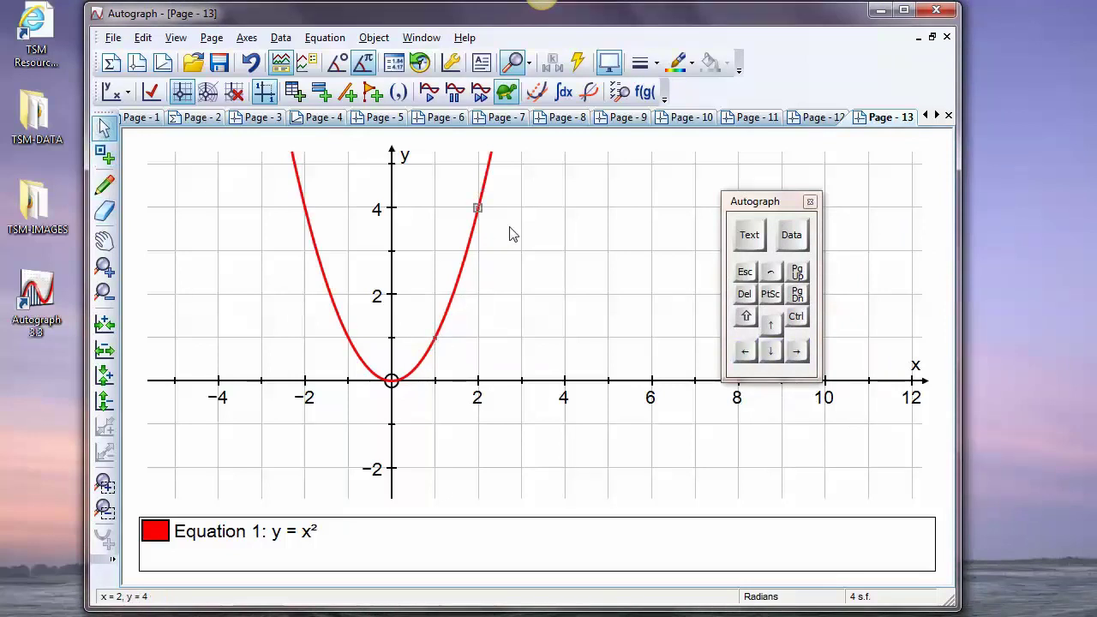
{"action": "left_click", "coordinate": [433, 341]}
{"action": "right_click", "coordinate": [552, 200]}
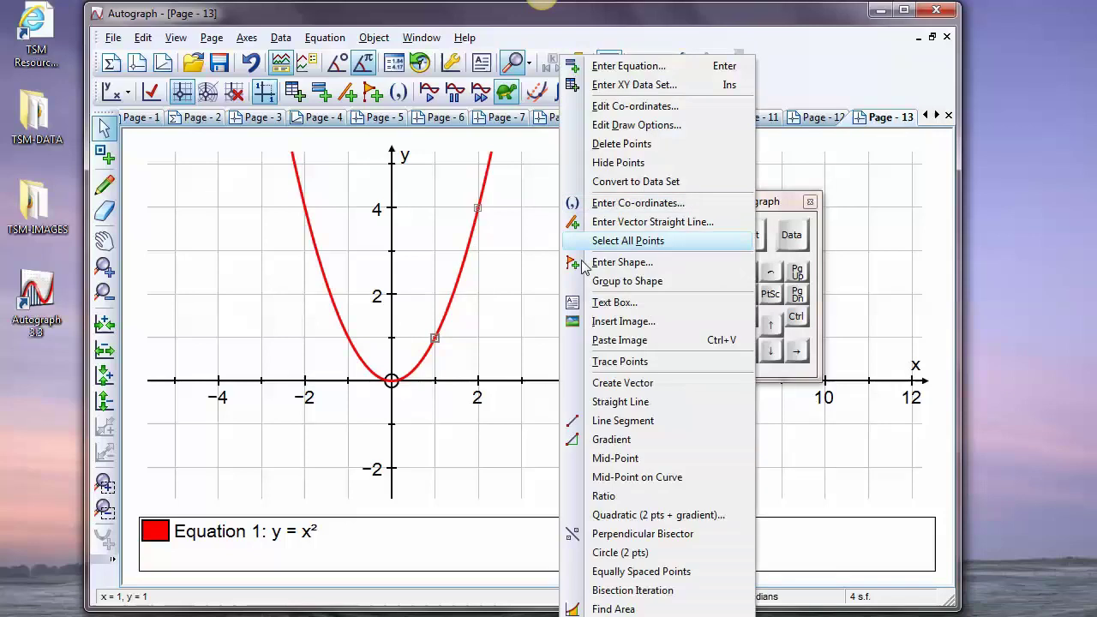
{"action": "left_click", "coordinate": [612, 441]}
{"action": "key", "text": "Right"}
{"action": "key", "text": "Right"}
{"action": "left_click_drag", "start_coordinate": [451, 268], "coordinate": [484, 234]}
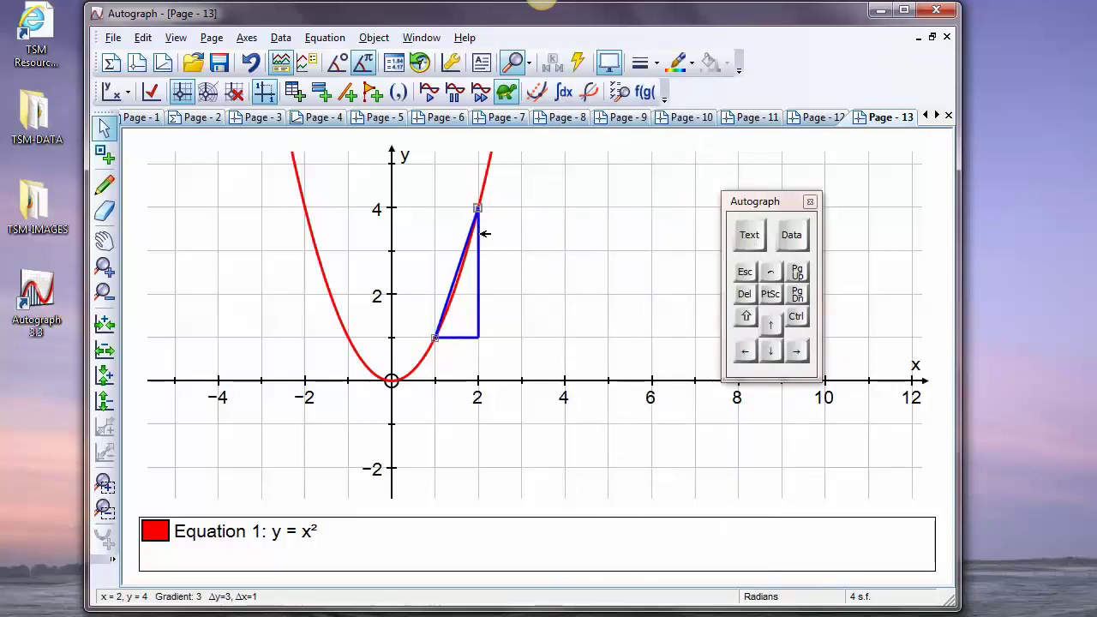
- Add the tangent to the parabola at the point (1, 1)
{"action": "left_click", "coordinate": [436, 337]}
{"action": "right_click", "coordinate": [548, 162]}
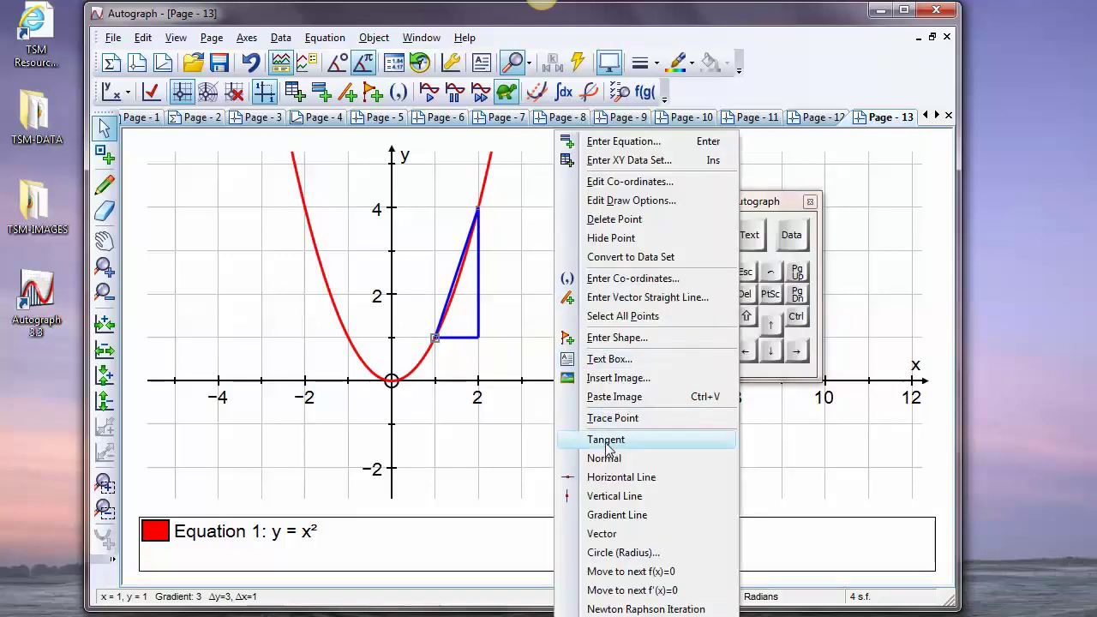
{"action": "left_click", "coordinate": [609, 439]}
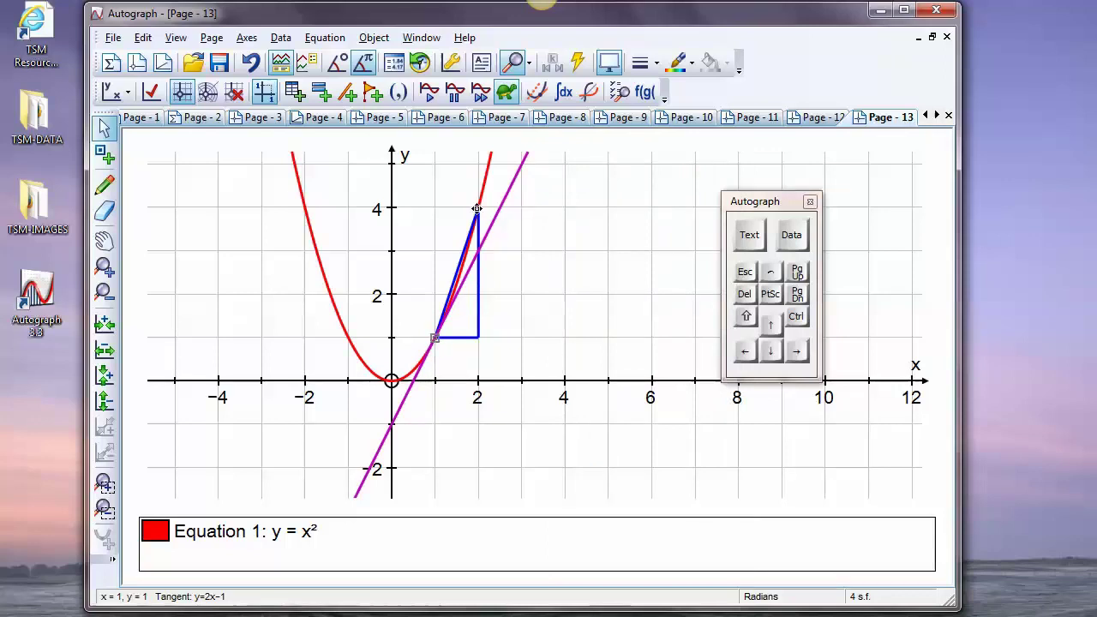
- Move the gradient triangle's upper point to x = 1.9 and show its details in a Status Box placed above the graph
{"action": "left_click_drag", "start_coordinate": [480, 213], "coordinate": [473, 238]}
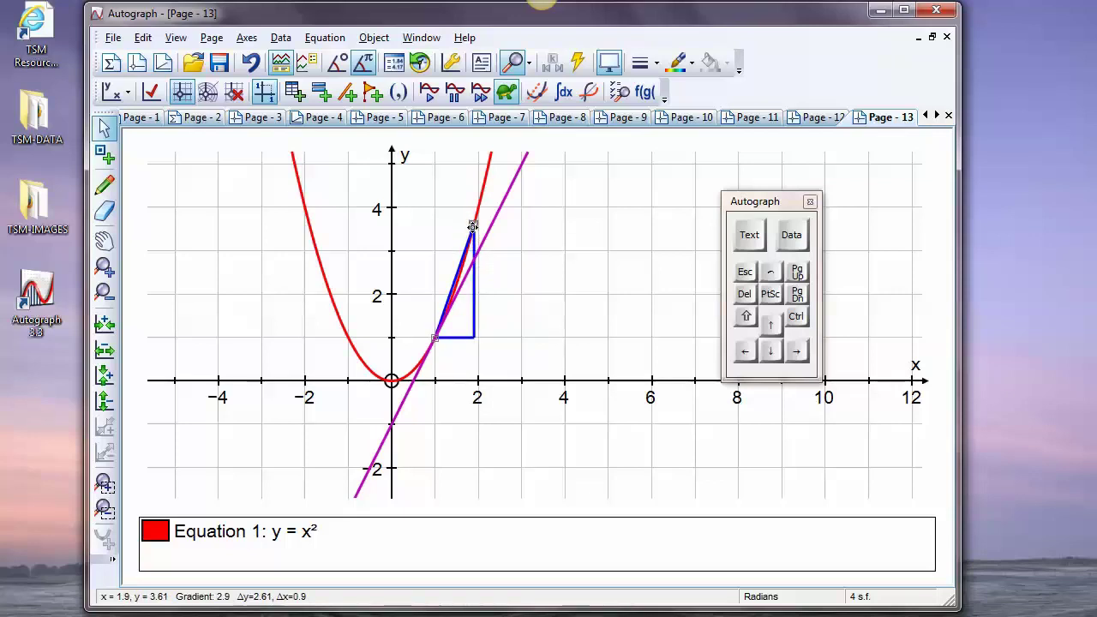
{"action": "left_click", "coordinate": [495, 296]}
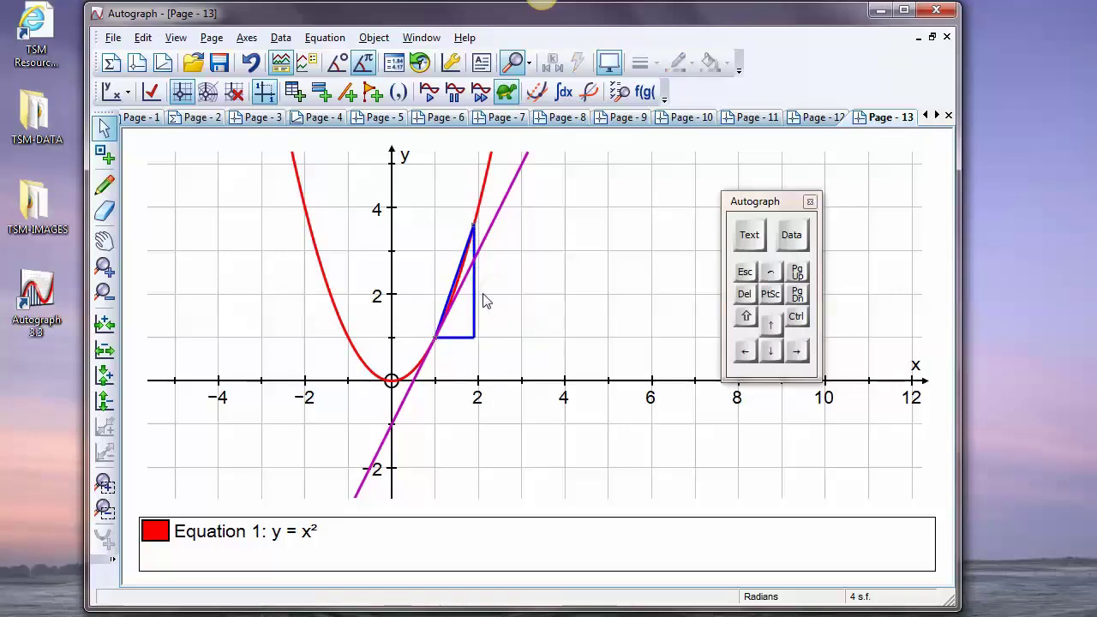
{"action": "left_click", "coordinate": [474, 225]}
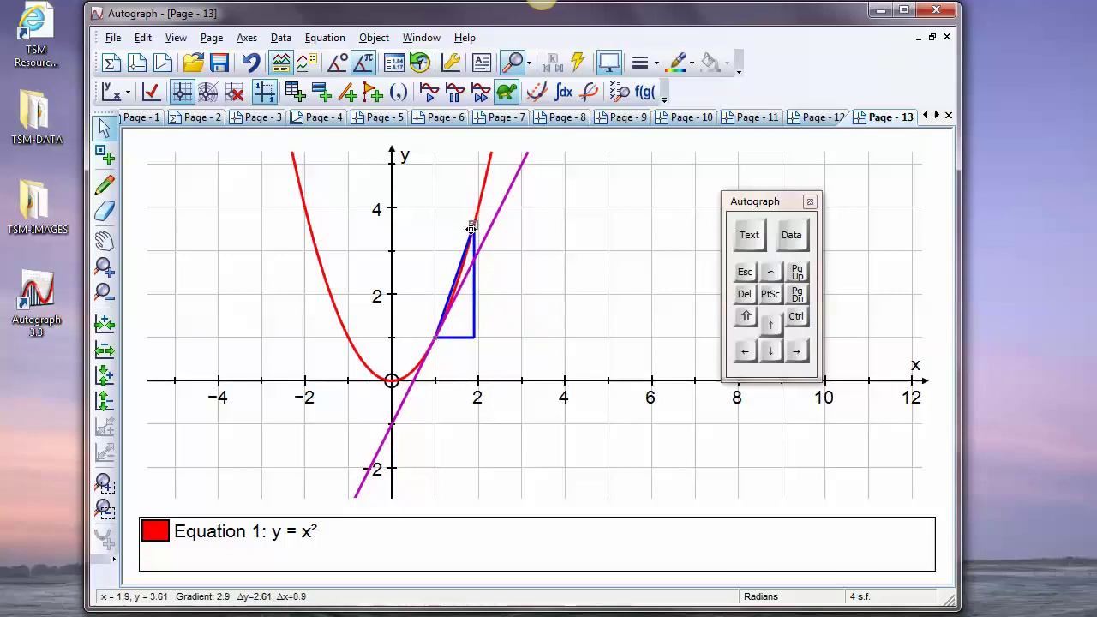
{"action": "double_click", "coordinate": [169, 603]}
{"action": "left_click_drag", "start_coordinate": [292, 39], "coordinate": [757, 114]}
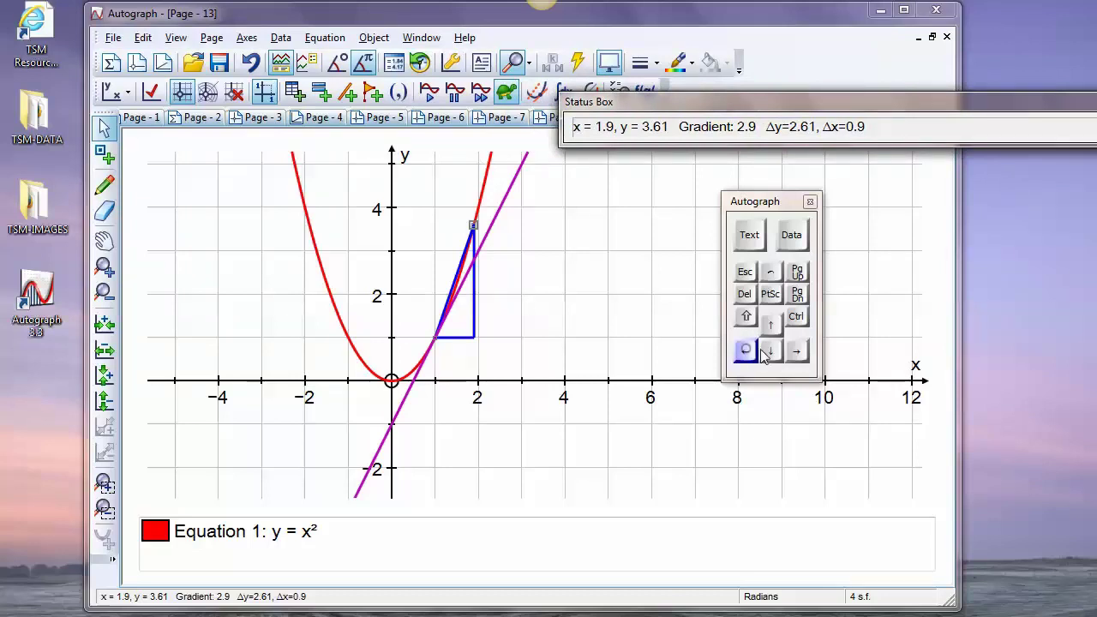
{"action": "mouse_move", "coordinate": [675, 101]}
{"action": "left_mouse_down"}
{"action": "mouse_move", "coordinate": [742, 103]}
{"action": "mouse_move", "coordinate": [669, 105]}
{"action": "left_mouse_up"}
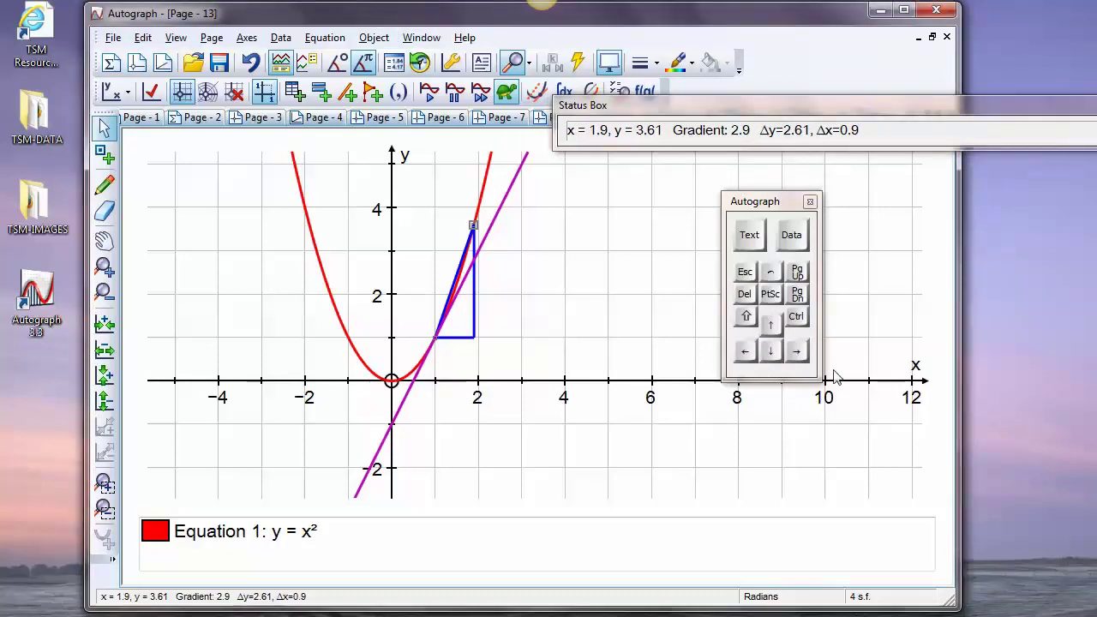
- Nudge the gradient triangle's upper point along the curve in steps of 0.1 to x = 1.1
{"action": "left_click", "coordinate": [745, 352]}
{"action": "left_click", "coordinate": [745, 352]}
{"action": "left_click", "coordinate": [745, 352]}
{"action": "left_click", "coordinate": [746, 352]}
{"action": "left_click", "coordinate": [746, 352]}
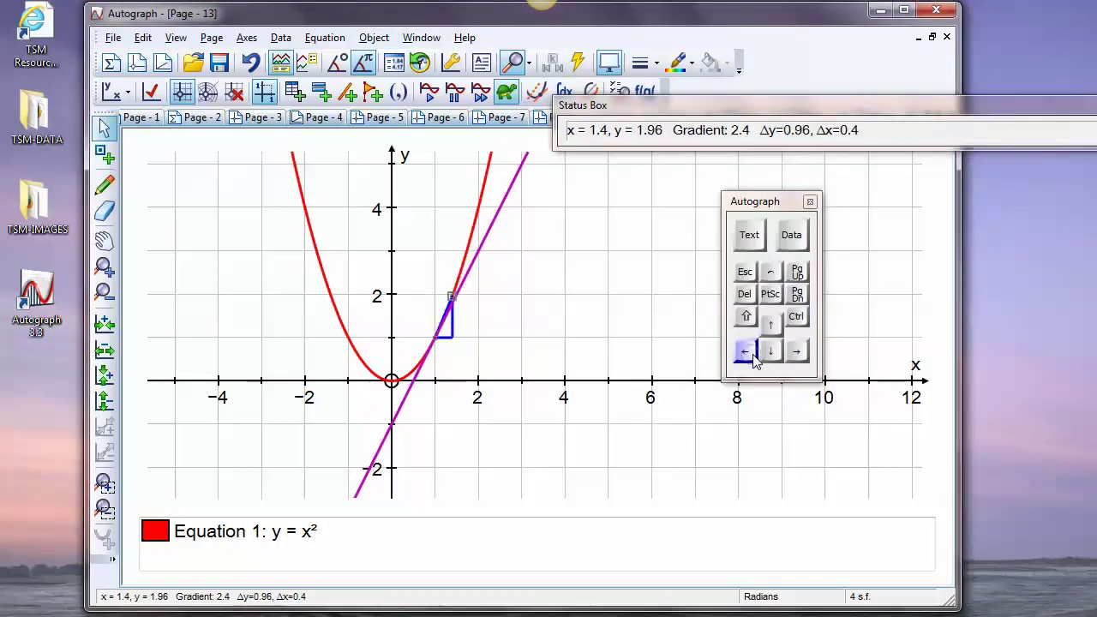
{"action": "left_click", "coordinate": [745, 352]}
{"action": "left_click", "coordinate": [745, 351]}
{"action": "left_click", "coordinate": [745, 352]}
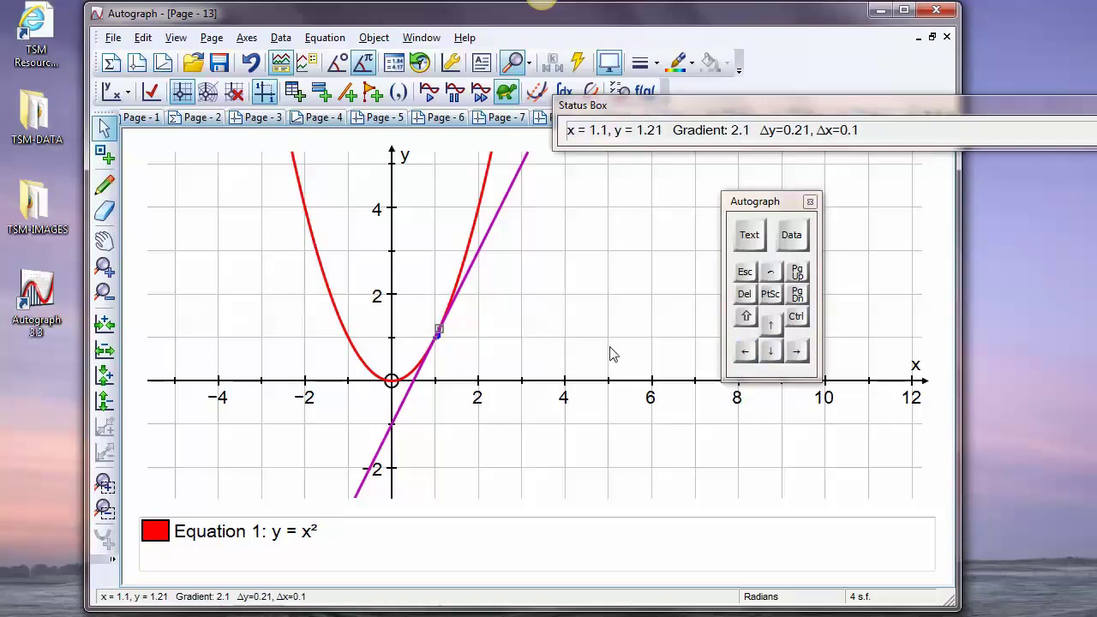
- Bring the upper point closer to (1, 1) in finer steps, to x = 1.02
{"action": "left_click", "coordinate": [104, 267]}
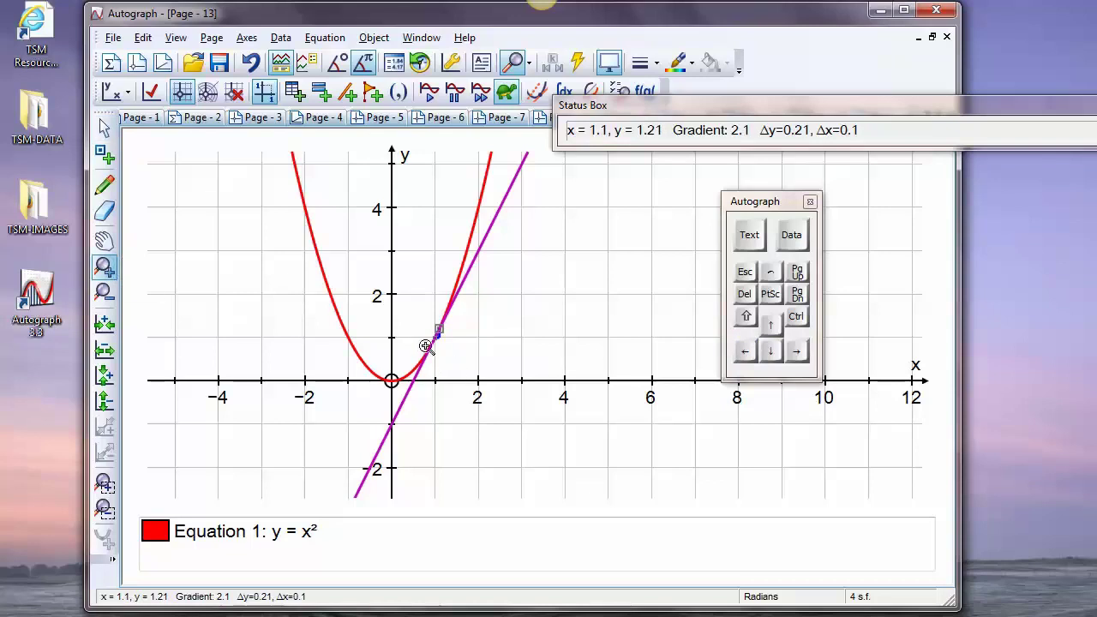
{"action": "left_click", "coordinate": [446, 330]}
{"action": "left_click", "coordinate": [520, 331]}
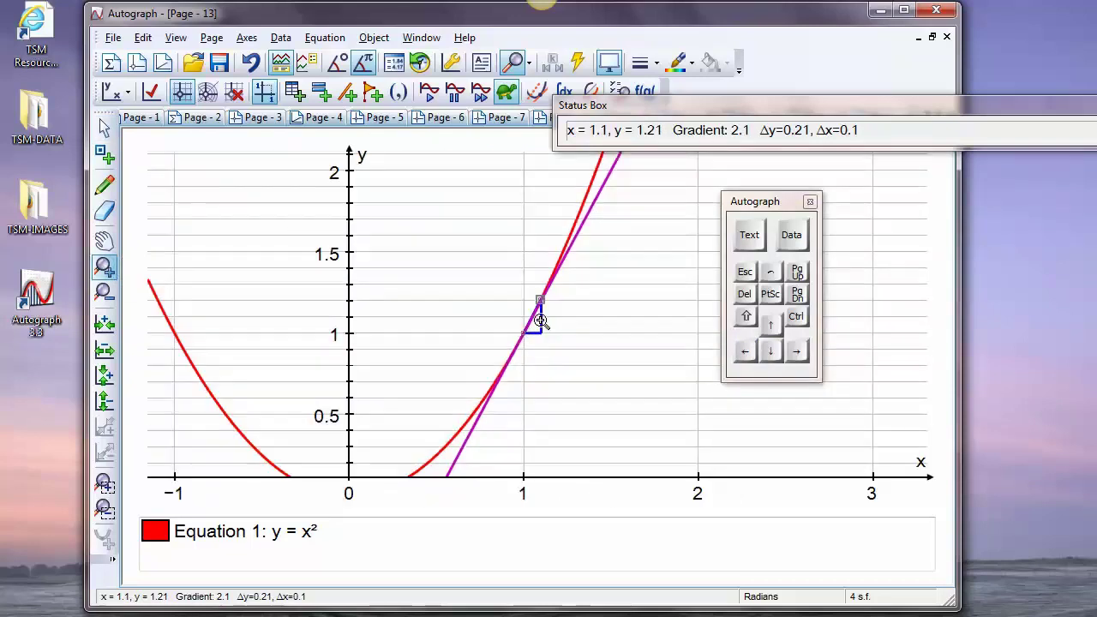
{"action": "left_click", "coordinate": [536, 320]}
{"action": "left_click", "coordinate": [538, 310]}
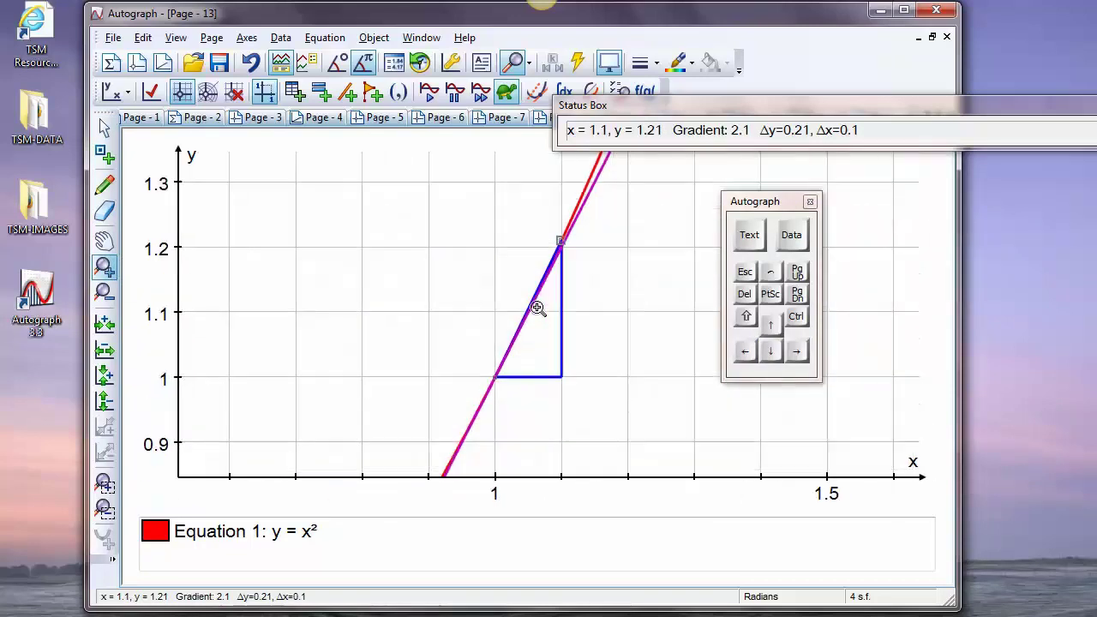
{"action": "left_click", "coordinate": [745, 352]}
{"action": "left_click", "coordinate": [745, 352]}
{"action": "left_click", "coordinate": [745, 352]}
{"action": "left_click", "coordinate": [745, 352]}
- Bring the upper point still closer to (1, 1), to x = 1.003, and reposition the Status Box so its text is fully in view
{"action": "left_click", "coordinate": [510, 361]}
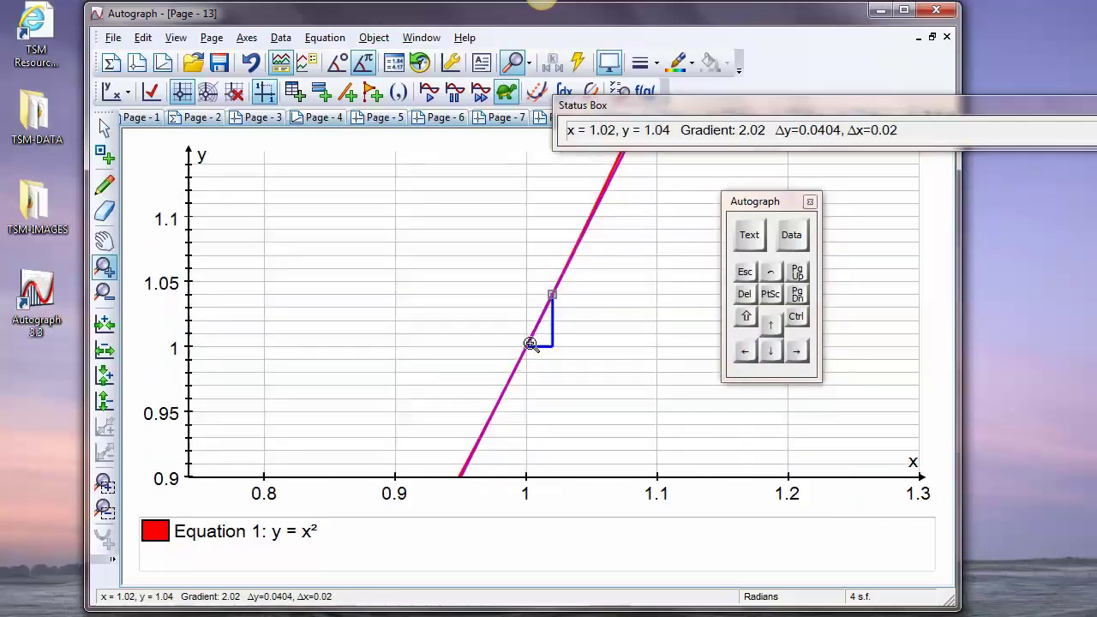
{"action": "left_click", "coordinate": [549, 333]}
{"action": "left_click", "coordinate": [544, 300]}
{"action": "left_click", "coordinate": [746, 353]}
{"action": "left_click", "coordinate": [746, 353]}
{"action": "left_click", "coordinate": [746, 353]}
{"action": "left_click", "coordinate": [745, 353]}
{"action": "left_click", "coordinate": [746, 352]}
{"action": "left_click", "coordinate": [746, 352]}
{"action": "left_click", "coordinate": [746, 352]}
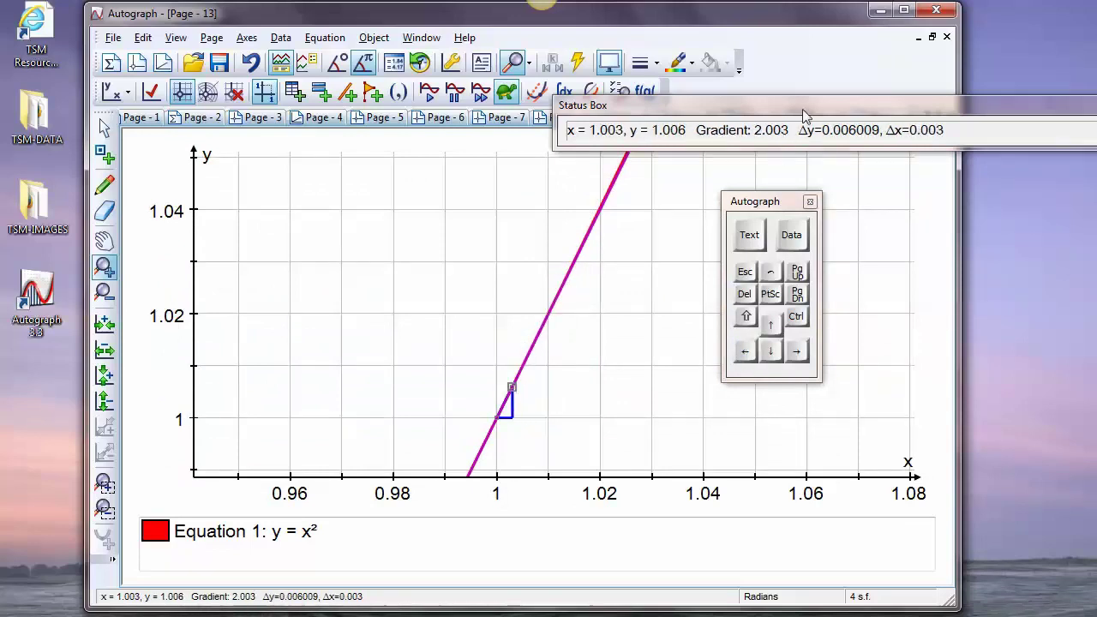
{"action": "left_click_drag", "start_coordinate": [806, 108], "coordinate": [682, 123]}
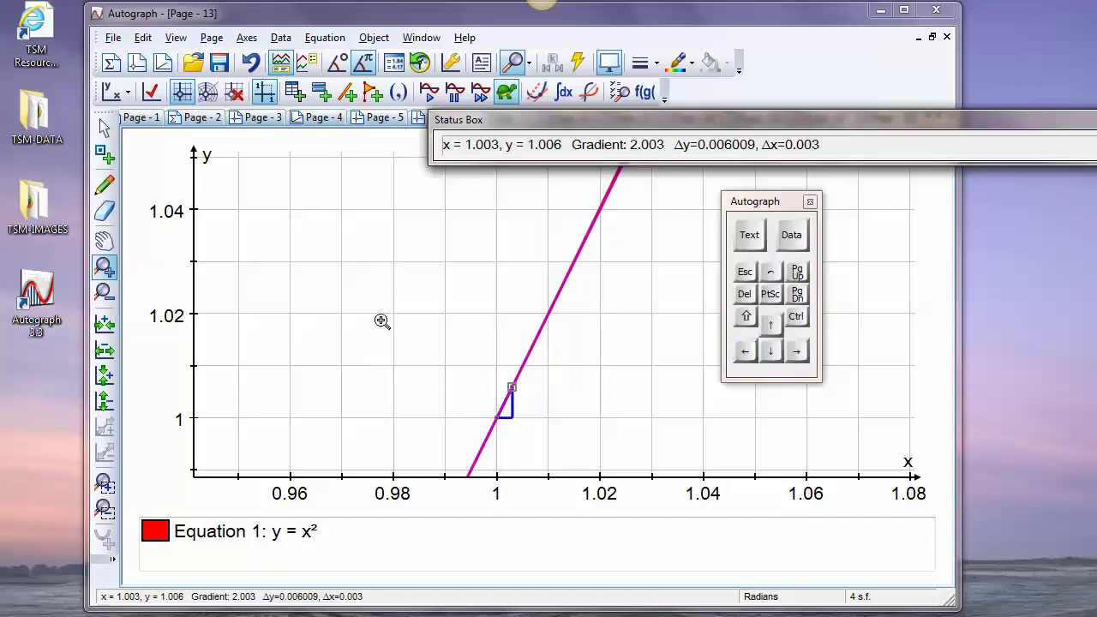
- Restore the default axes and delete both points together with the gradient triangle and tangent, keeping only the parabola
{"action": "left_click", "coordinate": [151, 92]}
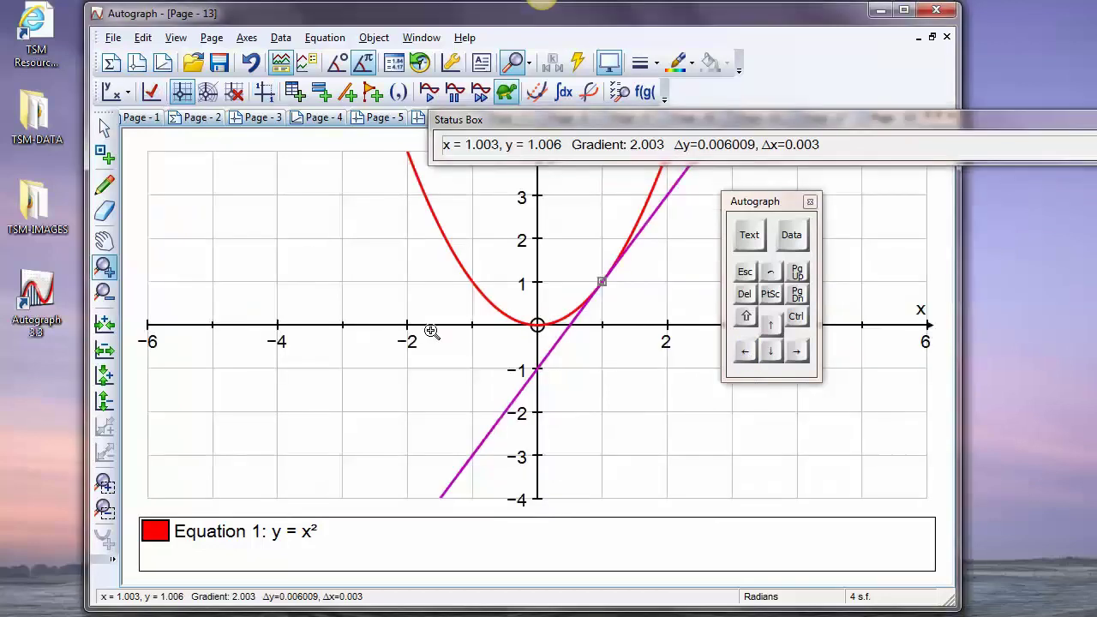
{"action": "left_click", "coordinate": [744, 295]}
{"action": "left_click", "coordinate": [535, 378]}
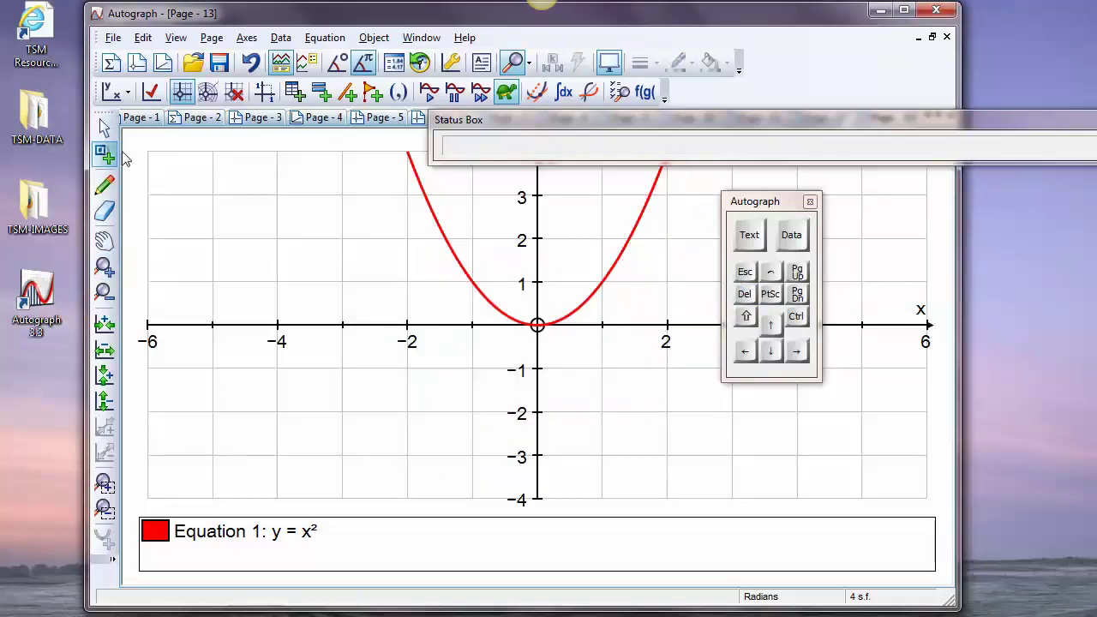
- Place a new point on the parabola at (1, 1) and draw the tangent there
{"action": "left_click", "coordinate": [604, 284]}
{"action": "right_click", "coordinate": [668, 216]}
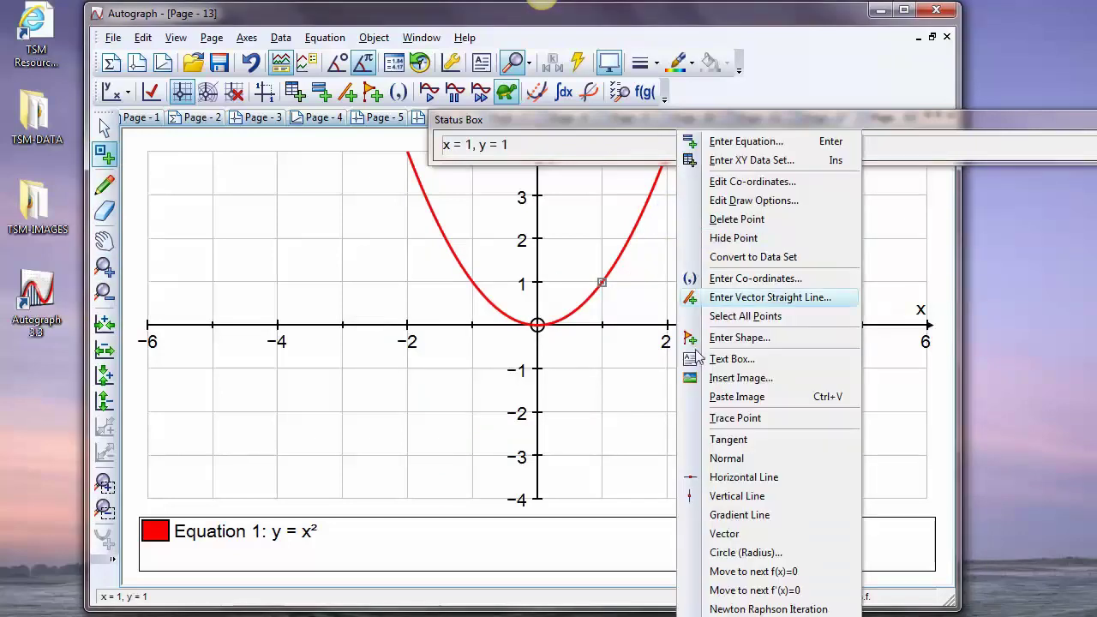
{"action": "left_click", "coordinate": [728, 441]}
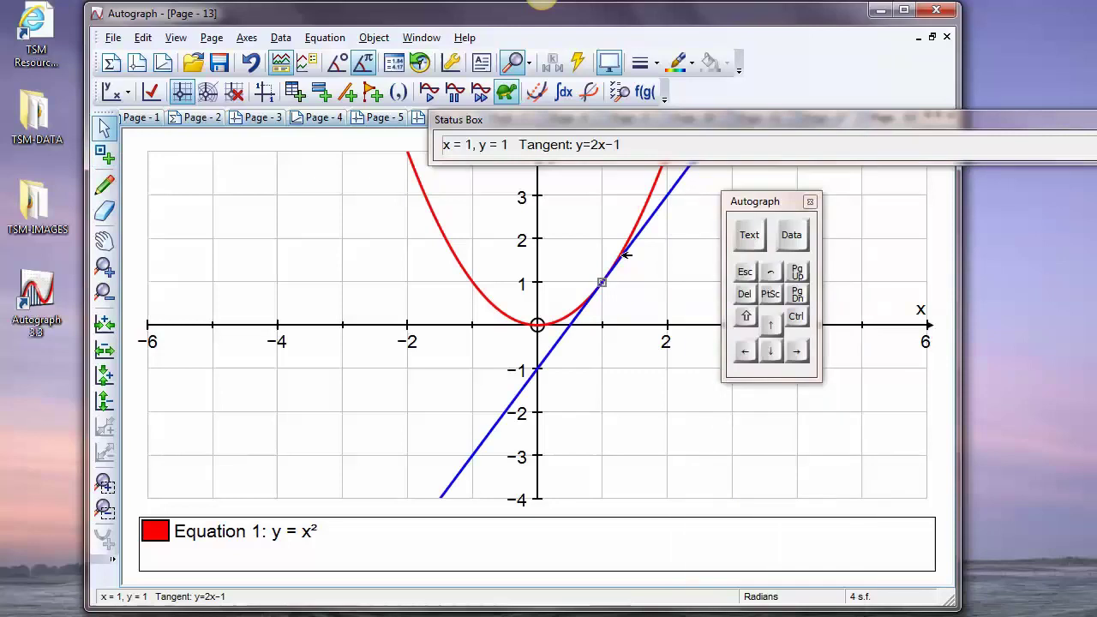
- Move the tangent point along the curve to the origin and circle it with a freehand scribble
{"action": "left_click_drag", "start_coordinate": [602, 282], "coordinate": [537, 290]}
{"action": "left_click", "coordinate": [104, 185]}
{"action": "mouse_move", "coordinate": [545, 312]}
{"action": "left_mouse_down"}
{"action": "mouse_move", "coordinate": [532, 317]}
{"action": "mouse_move", "coordinate": [540, 337]}
{"action": "mouse_move", "coordinate": [554, 315]}
{"action": "left_mouse_up"}
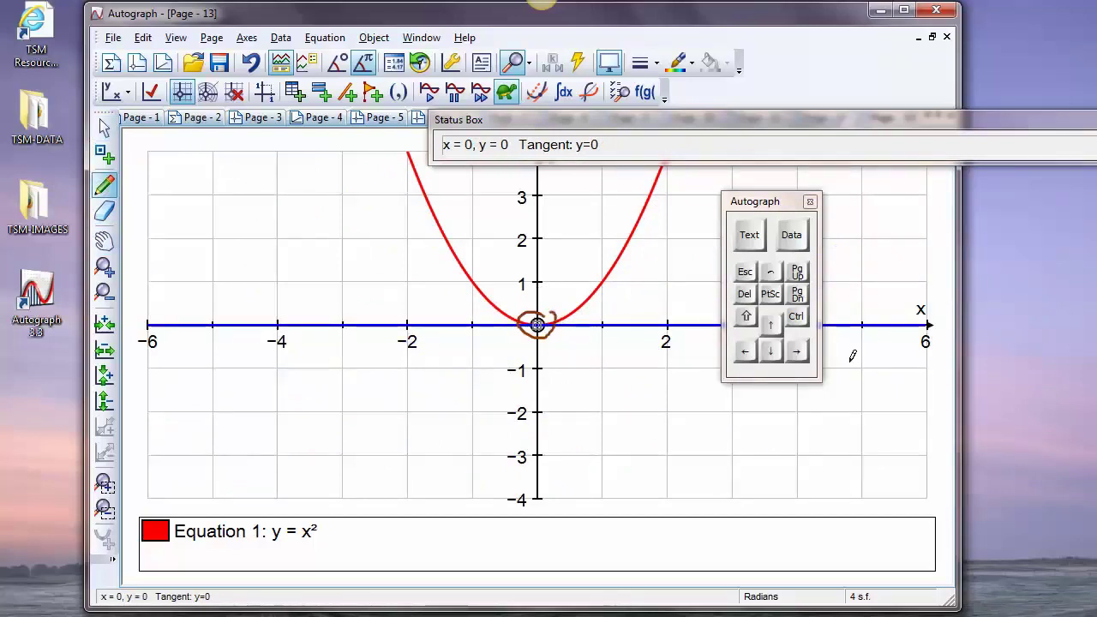
- Move the tangent point along the parabola to (1, 1), give the axes equal scales, and shift the Status Box clear of the graph
{"action": "left_click_drag", "start_coordinate": [796, 350], "coordinate": [806, 360]}
{"action": "left_click", "coordinate": [806, 360]}
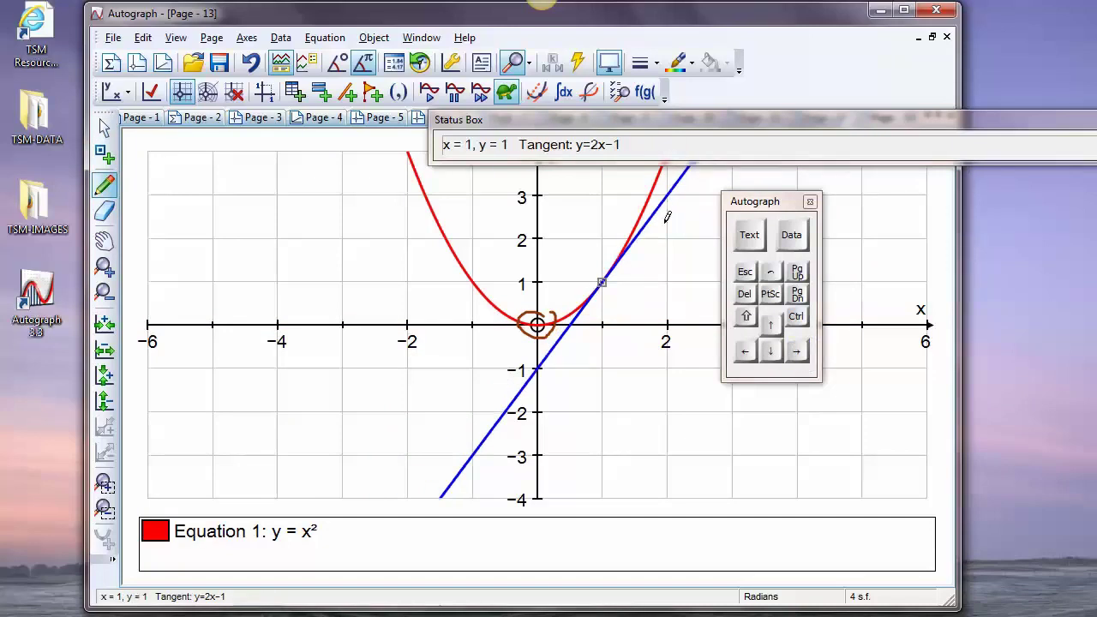
{"action": "left_click", "coordinate": [264, 92]}
{"action": "left_click_drag", "start_coordinate": [576, 125], "coordinate": [674, 69]}
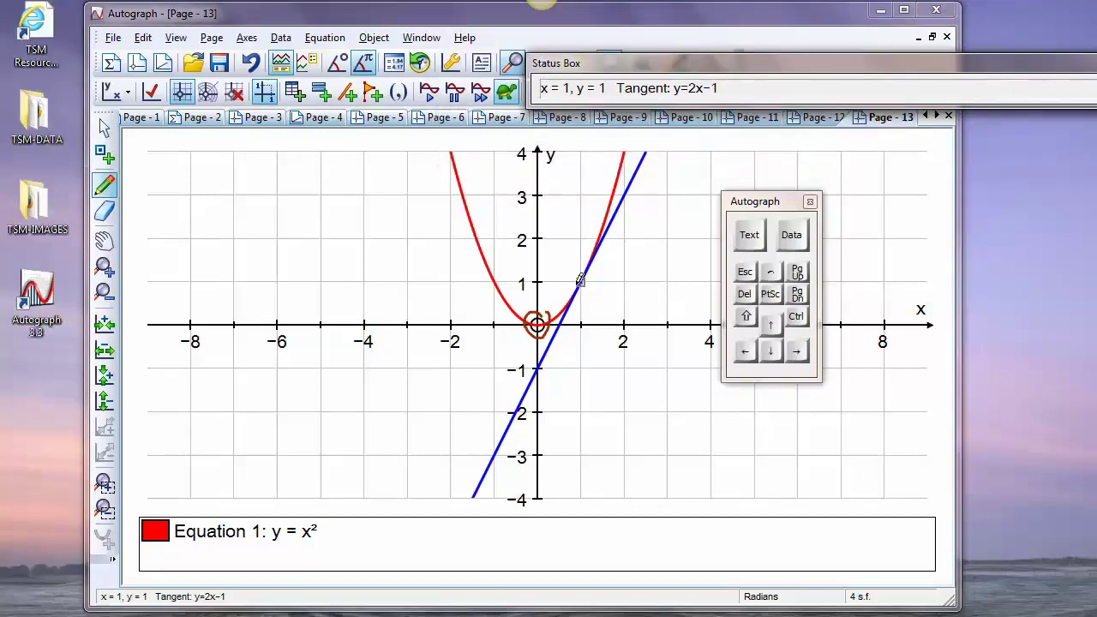
- Move the tangent point to x = 2, marking gradients 2 and 4 with small freehand circles at (1, 2) and (2, 4)
{"action": "left_click_drag", "start_coordinate": [575, 235], "coordinate": [583, 237]}
{"action": "left_click", "coordinate": [800, 355]}
{"action": "left_click", "coordinate": [800, 355]}
{"action": "left_click", "coordinate": [800, 355]}
{"action": "left_click", "coordinate": [800, 355]}
{"action": "left_click", "coordinate": [799, 355]}
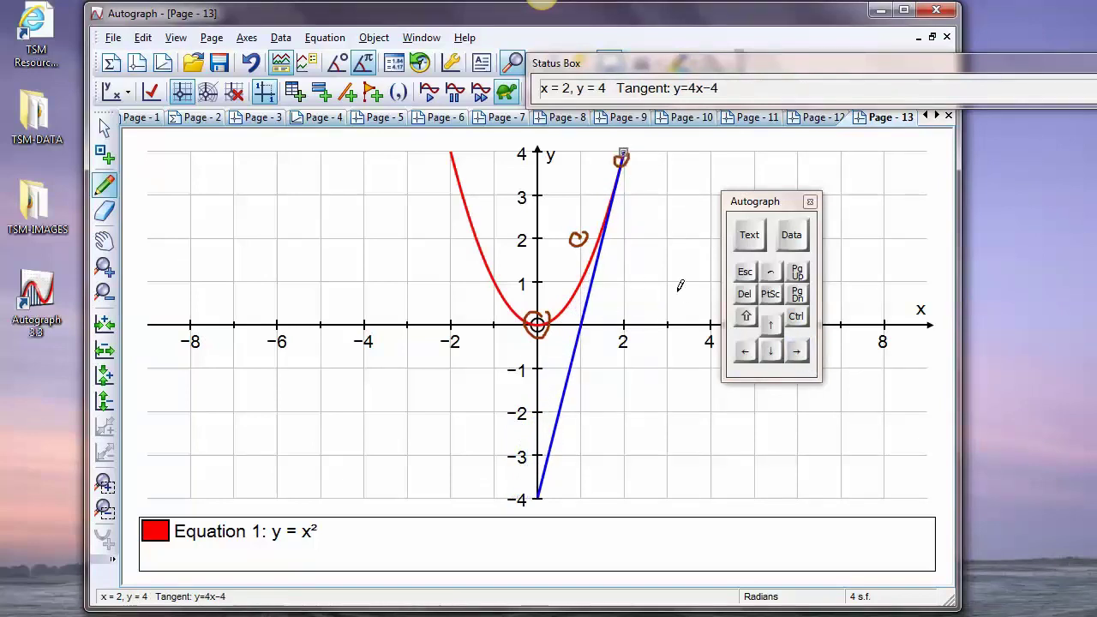
- Move the tangent point along the parabola to x = −1 and mark the gradient with a freehand circle at (−1, −2)
{"action": "left_click", "coordinate": [746, 353]}
{"action": "left_click", "coordinate": [747, 353]}
{"action": "left_click", "coordinate": [746, 353]}
{"action": "left_click", "coordinate": [746, 353]}
{"action": "left_click", "coordinate": [747, 353]}
{"action": "left_click", "coordinate": [747, 353]}
{"action": "left_click", "coordinate": [746, 353]}
{"action": "left_click", "coordinate": [747, 353]}
{"action": "left_click", "coordinate": [746, 353]}
{"action": "left_click", "coordinate": [747, 353]}
{"action": "left_click", "coordinate": [747, 353]}
{"action": "left_click", "coordinate": [746, 353]}
{"action": "left_click", "coordinate": [746, 353]}
{"action": "left_click", "coordinate": [747, 353]}
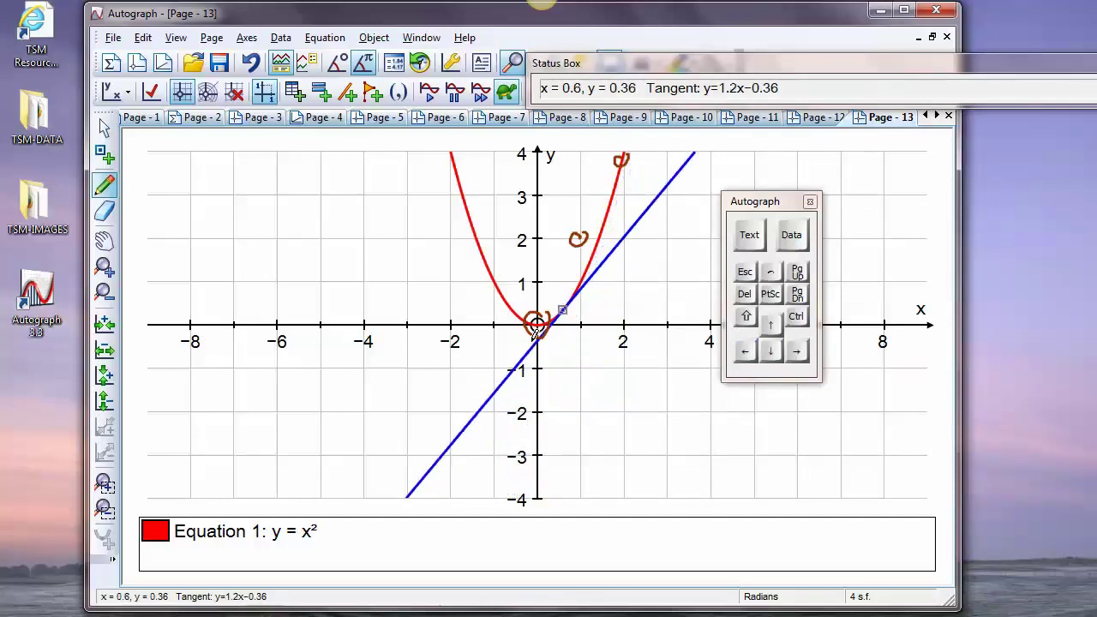
{"action": "left_click", "coordinate": [747, 353]}
{"action": "left_click", "coordinate": [747, 353]}
{"action": "left_click", "coordinate": [746, 353]}
{"action": "left_click", "coordinate": [747, 353]}
{"action": "left_click", "coordinate": [747, 353]}
{"action": "left_click", "coordinate": [747, 353]}
{"action": "left_click", "coordinate": [747, 353]}
{"action": "left_click", "coordinate": [746, 353]}
{"action": "left_click", "coordinate": [747, 353]}
{"action": "left_click", "coordinate": [747, 353]}
{"action": "left_click", "coordinate": [747, 353]}
{"action": "left_click", "coordinate": [747, 354]}
{"action": "left_click", "coordinate": [747, 353]}
{"action": "left_click", "coordinate": [747, 354]}
{"action": "left_click", "coordinate": [746, 354]}
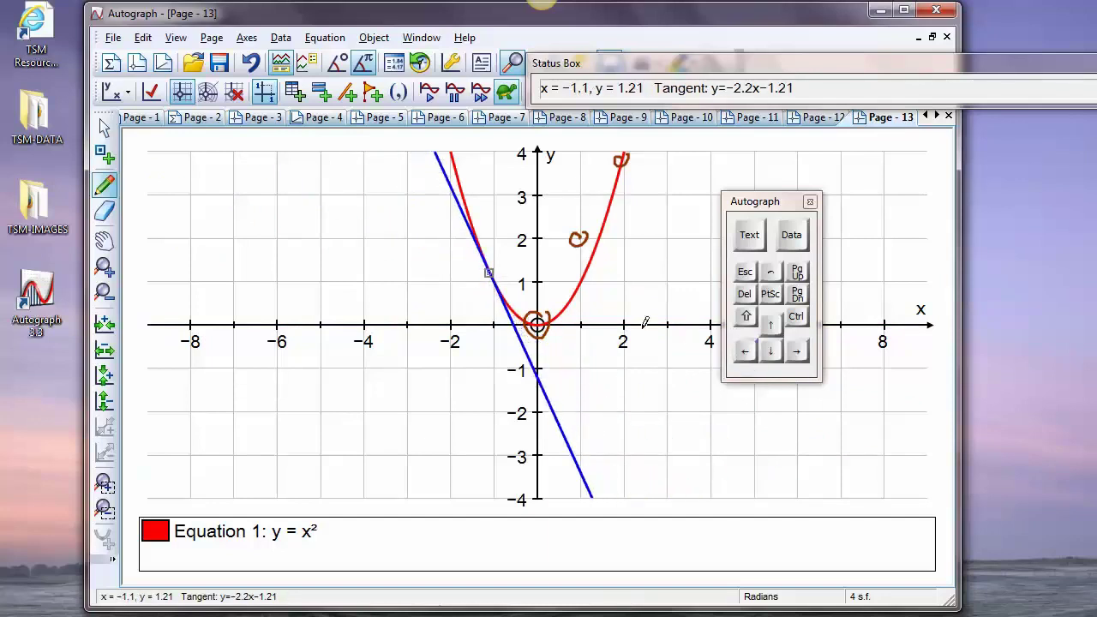
{"action": "left_click", "coordinate": [796, 350]}
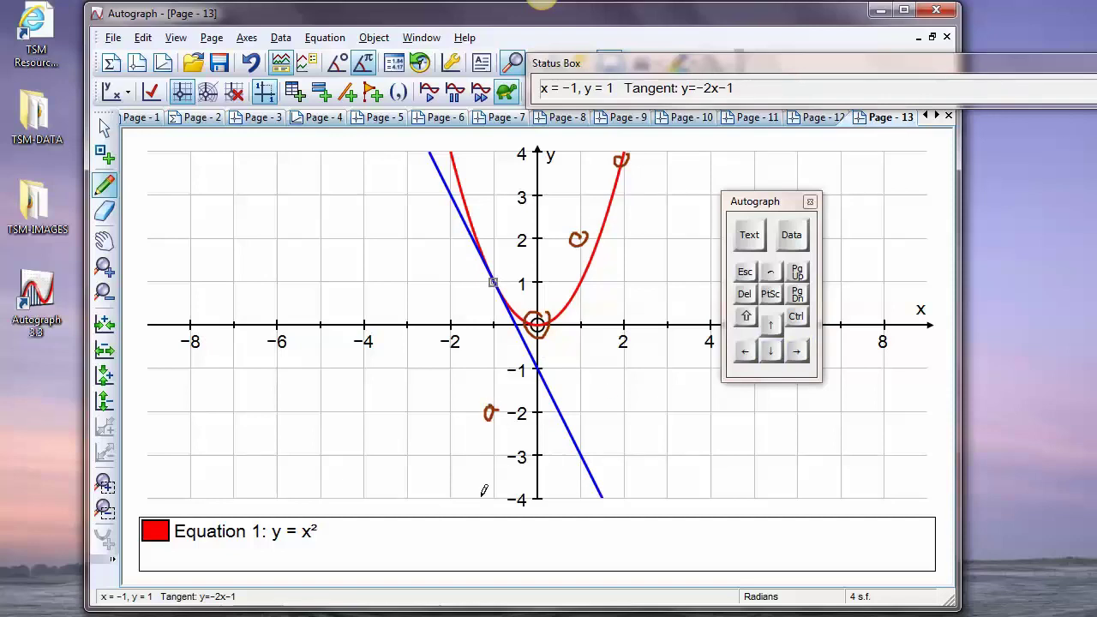
- Move the Status Box aside and plot the gradient function of y = x², resuming the slow plot after its pause
{"action": "left_click_drag", "start_coordinate": [605, 77], "coordinate": [856, 154]}
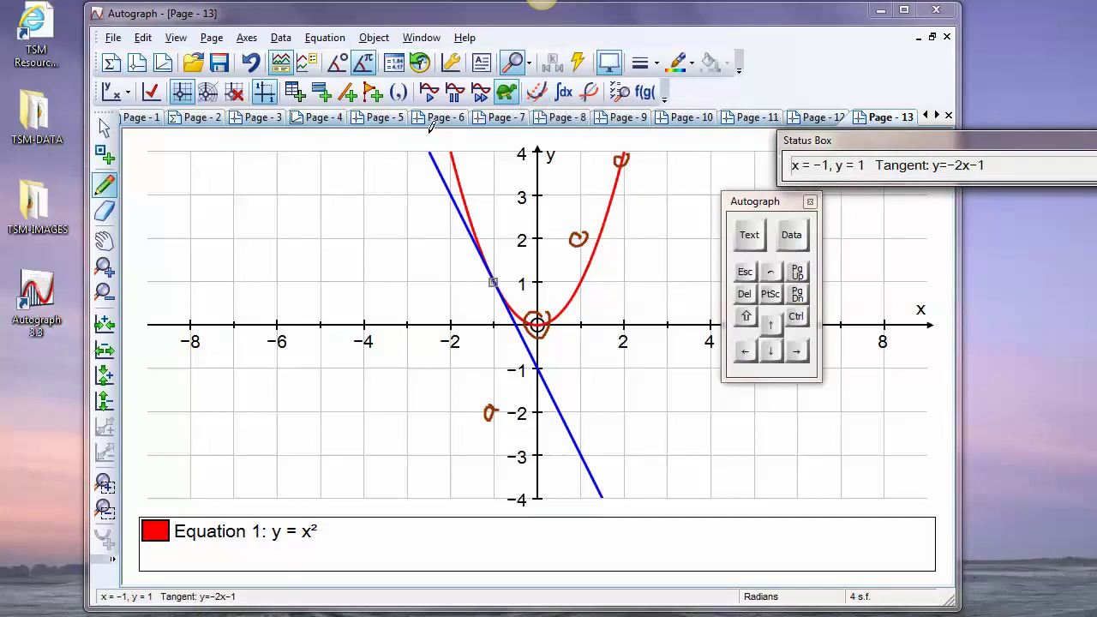
{"action": "left_click", "coordinate": [535, 93]}
{"action": "left_click", "coordinate": [177, 185]}
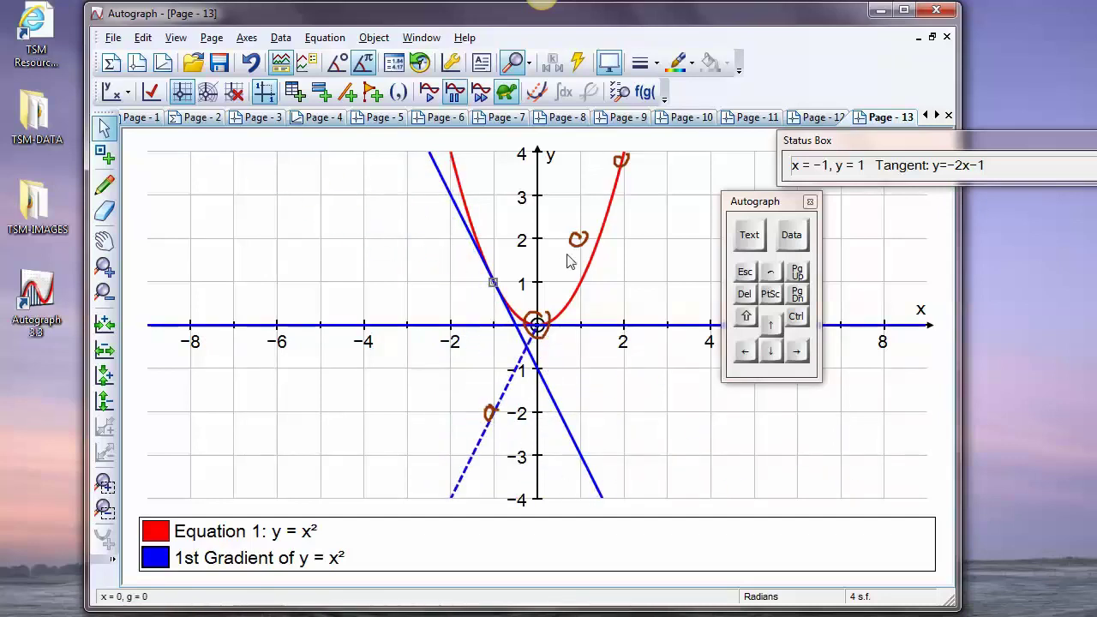
{"action": "left_click", "coordinate": [455, 92]}
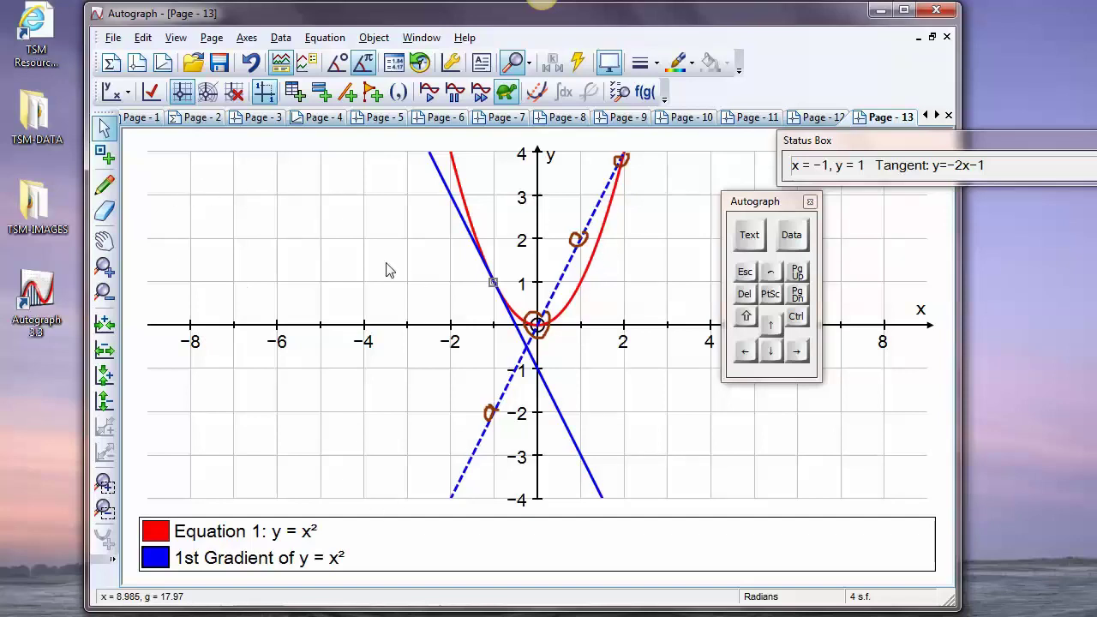
- Add a new graph page and start an equation on it with y = x³
{"action": "left_click", "coordinate": [137, 65]}
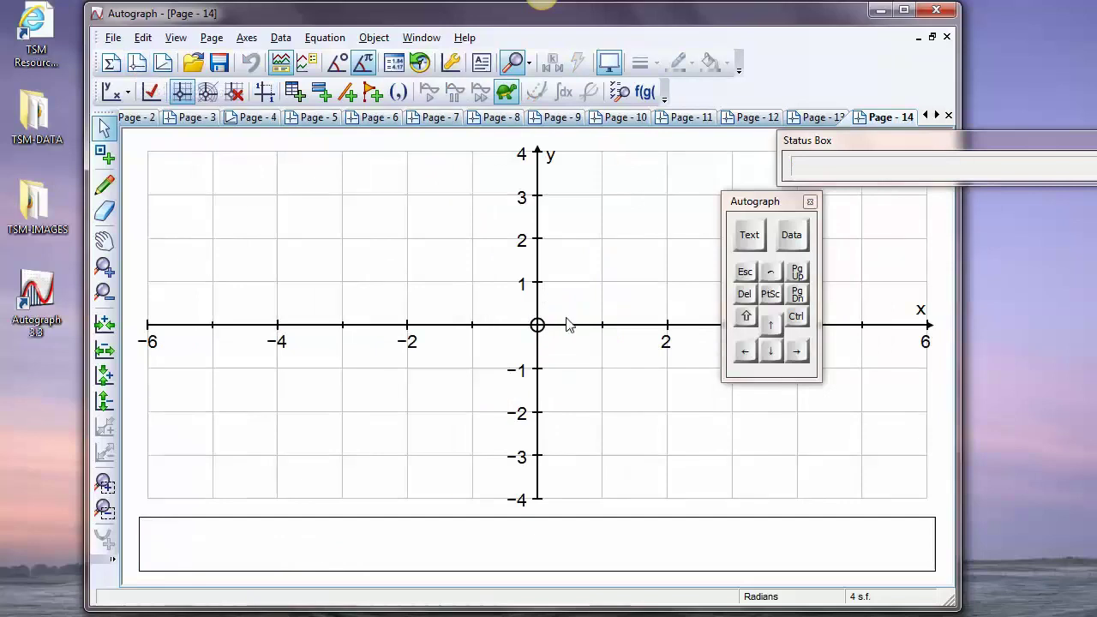
{"action": "right_click", "coordinate": [638, 264]}
{"action": "left_click", "coordinate": [695, 277]}
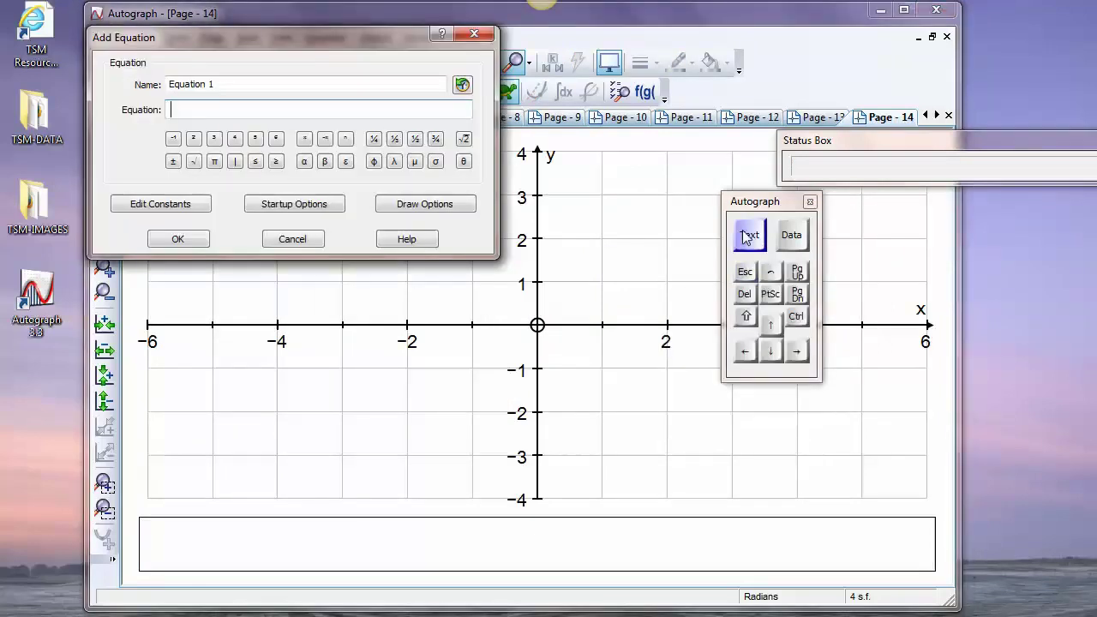
{"action": "left_click", "coordinate": [762, 246]}
{"action": "left_click", "coordinate": [542, 292]}
{"action": "left_click", "coordinate": [545, 358]}
{"action": "left_click", "coordinate": [666, 271]}
{"action": "left_click", "coordinate": [541, 359]}
{"action": "left_click", "coordinate": [474, 335]}
{"action": "left_click", "coordinate": [474, 335]}
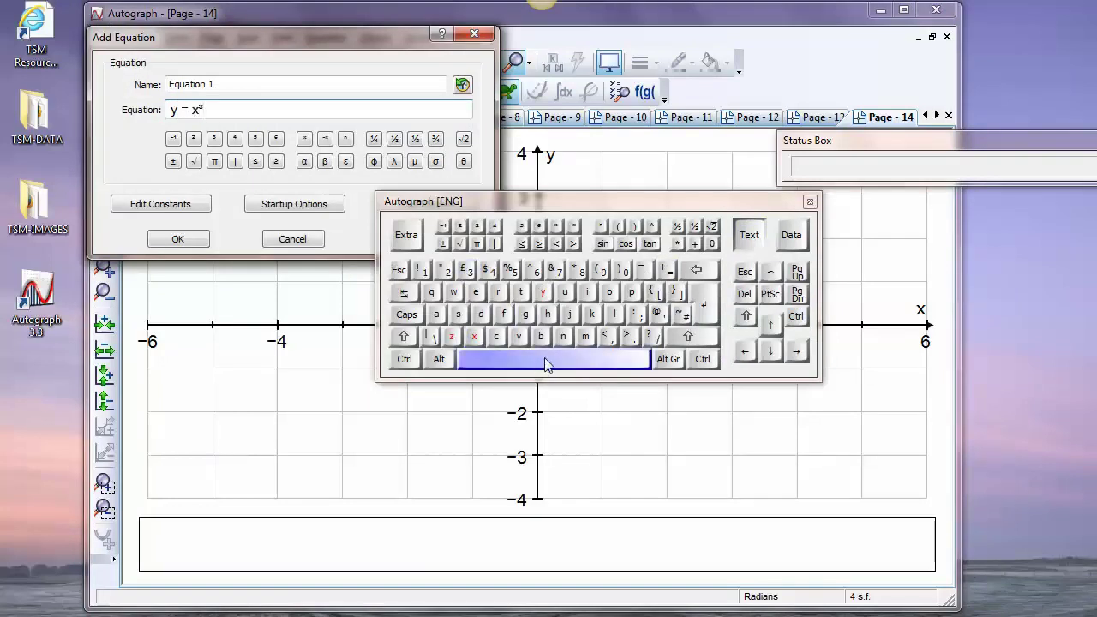
- Complete the equation as y = x³ − 3x − 1 and plot it
{"action": "left_click", "coordinate": [541, 358]}
{"action": "left_click", "coordinate": [643, 271]}
{"action": "left_click", "coordinate": [510, 358]}
{"action": "left_click", "coordinate": [468, 271]}
{"action": "left_click", "coordinate": [474, 335]}
{"action": "left_click", "coordinate": [514, 359]}
{"action": "left_click", "coordinate": [643, 271]}
{"action": "left_click", "coordinate": [562, 359]}
{"action": "left_click", "coordinate": [423, 271]}
{"action": "left_click", "coordinate": [750, 234]}
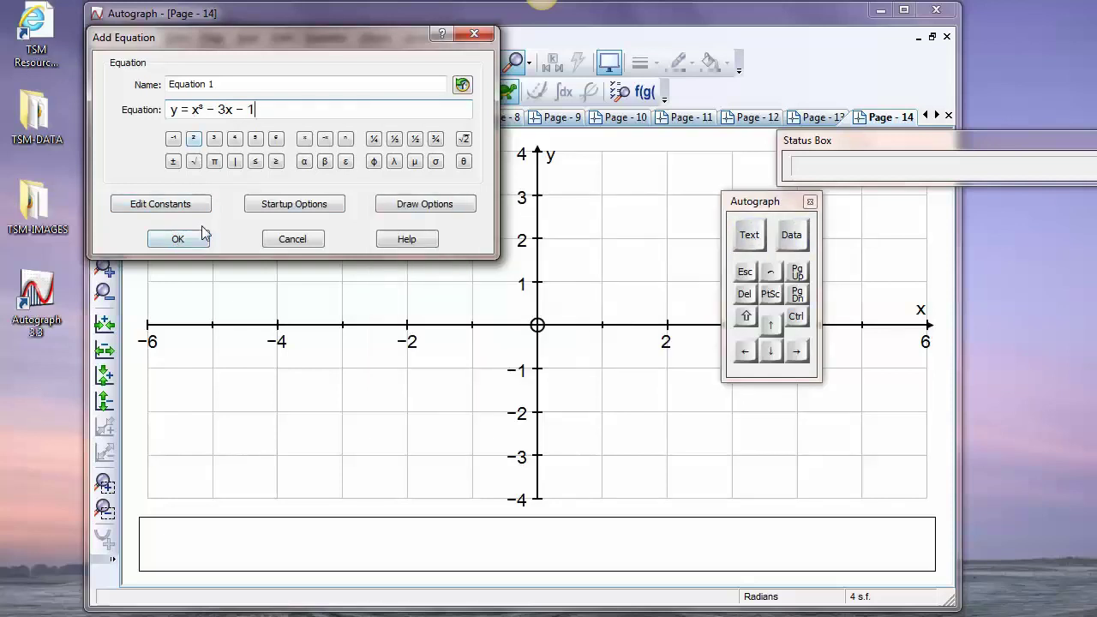
{"action": "left_click", "coordinate": [178, 240]}
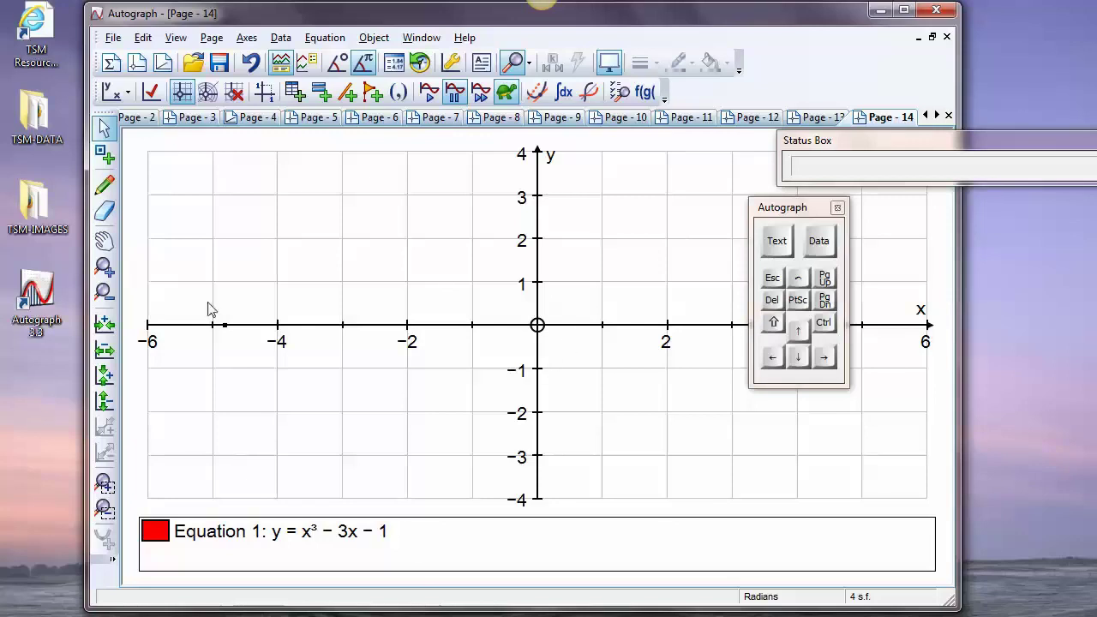
- Scribble a prediction of the cubic: circle (0, −1) and sketch rising strokes near x = −3 and between x = 2 and 2.5
{"action": "left_click", "coordinate": [105, 184]}
{"action": "mouse_move", "coordinate": [544, 357]}
{"action": "left_mouse_down"}
{"action": "mouse_move", "coordinate": [549, 379]}
{"action": "mouse_move", "coordinate": [553, 358]}
{"action": "left_mouse_up"}
{"action": "left_click_drag", "start_coordinate": [338, 491], "coordinate": [372, 378]}
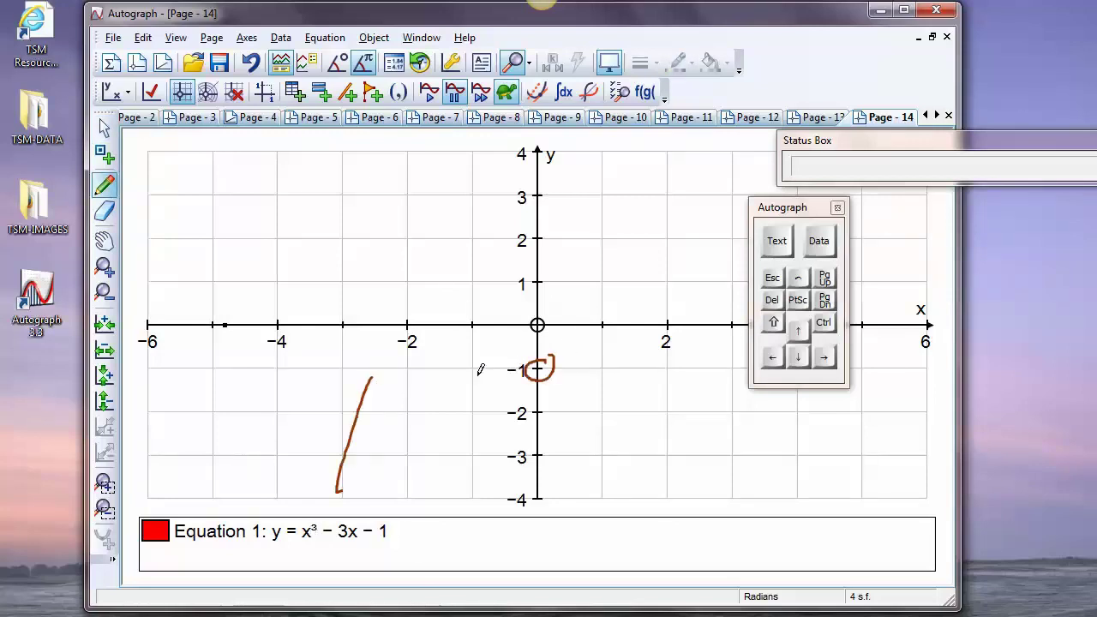
{"action": "left_click_drag", "start_coordinate": [668, 291], "coordinate": [702, 189]}
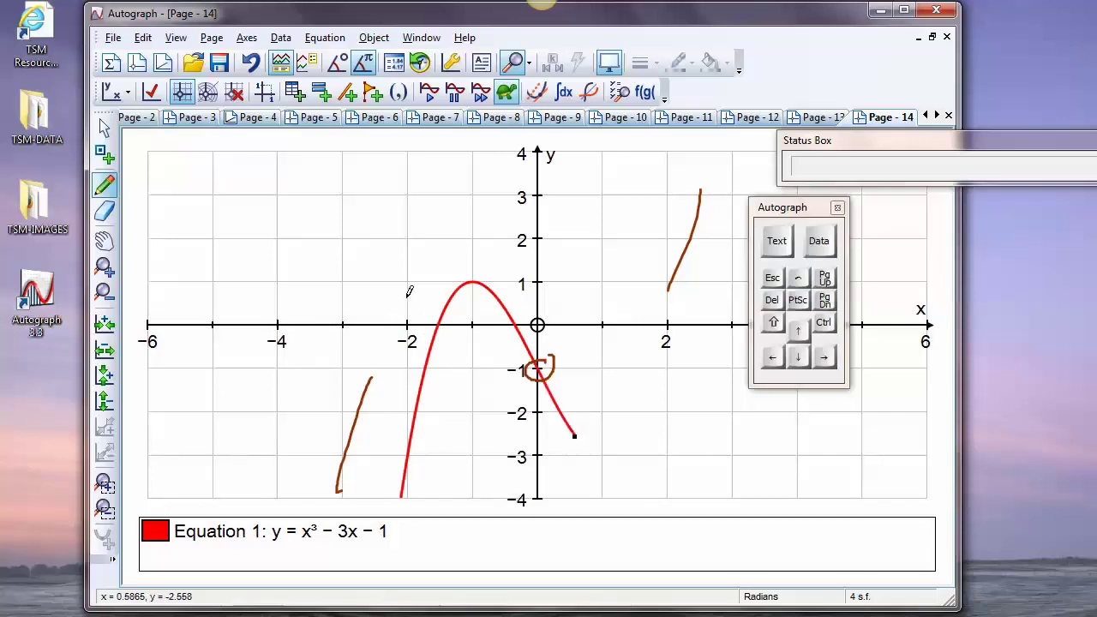
- Delete all the scribbles from the cubic's page
{"action": "left_click", "coordinate": [142, 38]}
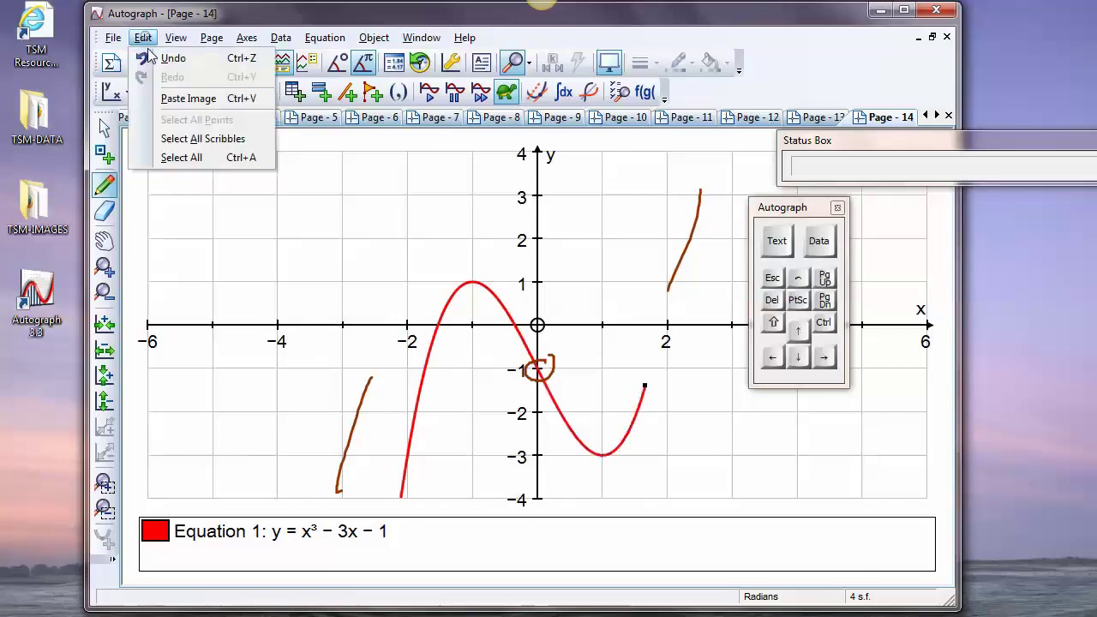
{"action": "left_click", "coordinate": [217, 138]}
{"action": "left_click", "coordinate": [771, 299]}
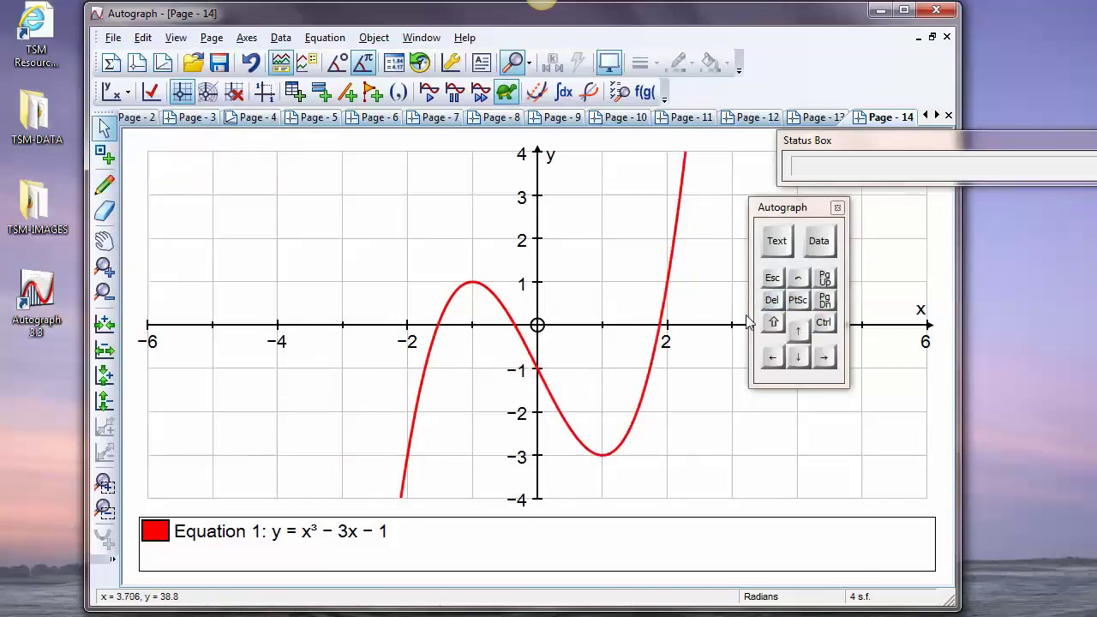
- Place a point on the cubic at x = −0.6 and draw the tangent there
{"action": "left_click", "coordinate": [104, 154]}
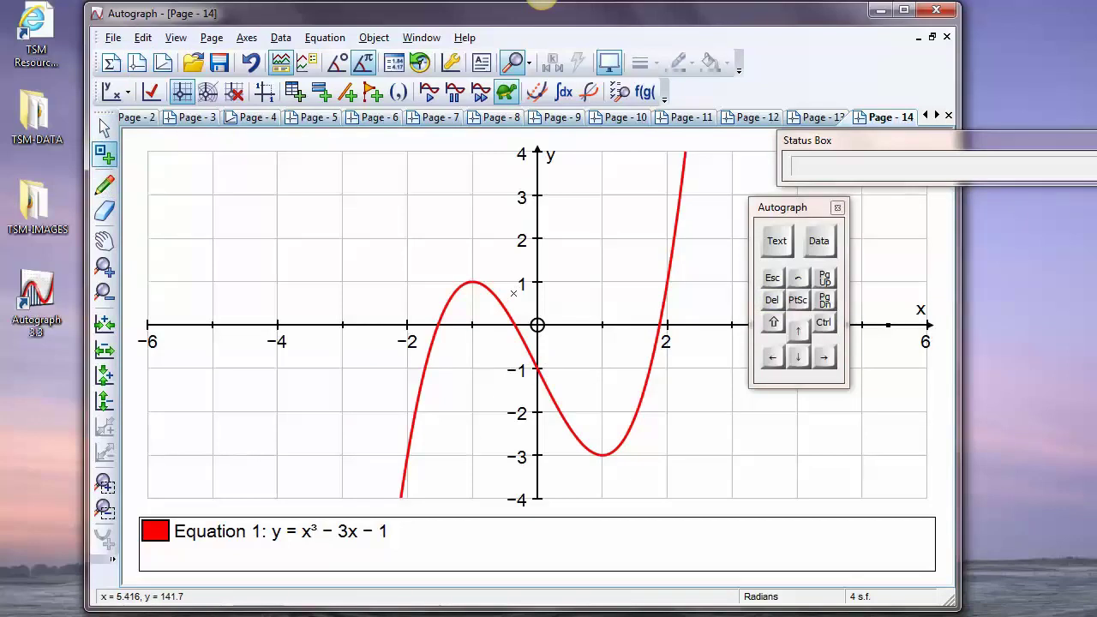
{"action": "left_click", "coordinate": [502, 298]}
{"action": "right_click", "coordinate": [633, 317]}
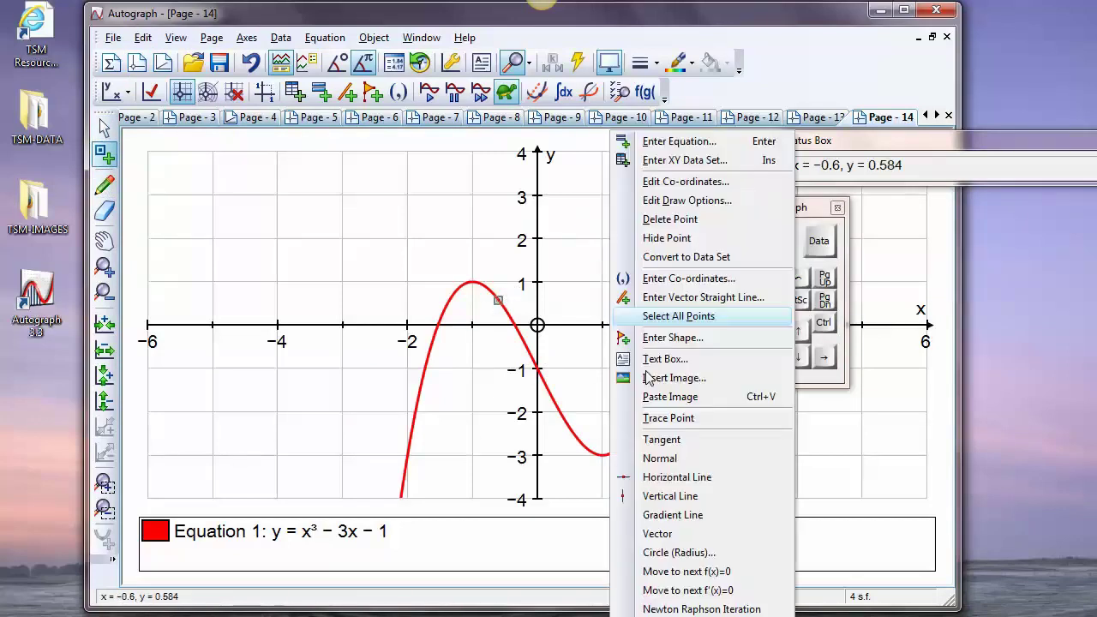
{"action": "left_click", "coordinate": [660, 439]}
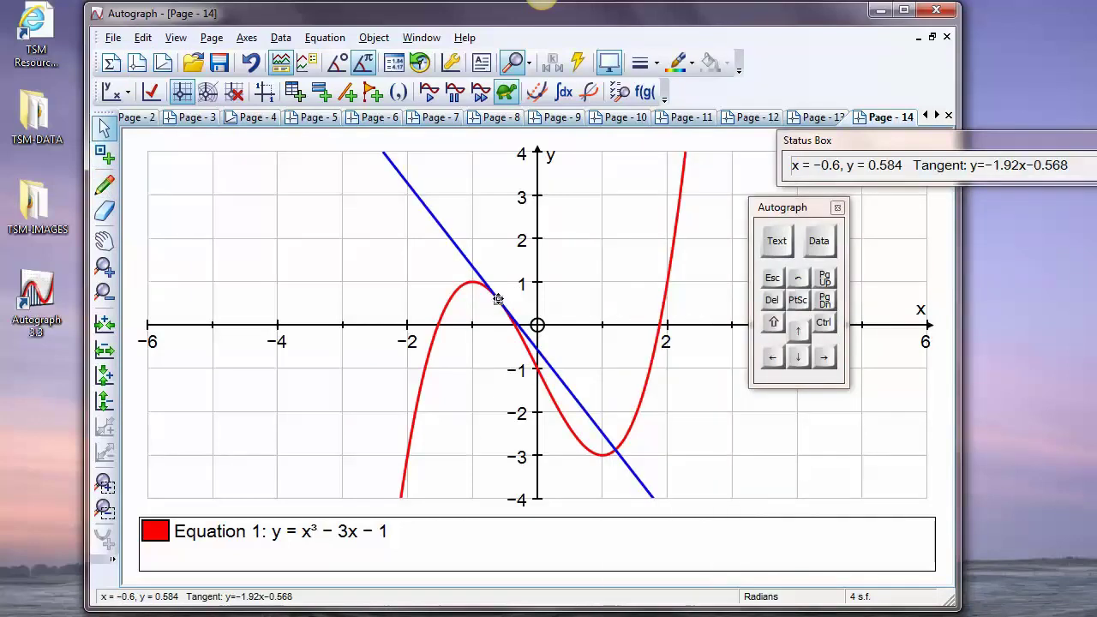
- Move the tangent point to the cubic's maximum at (−1, 1) and mark (−1, 0) with a small freehand circle
{"action": "left_click_drag", "start_coordinate": [498, 300], "coordinate": [473, 283]}
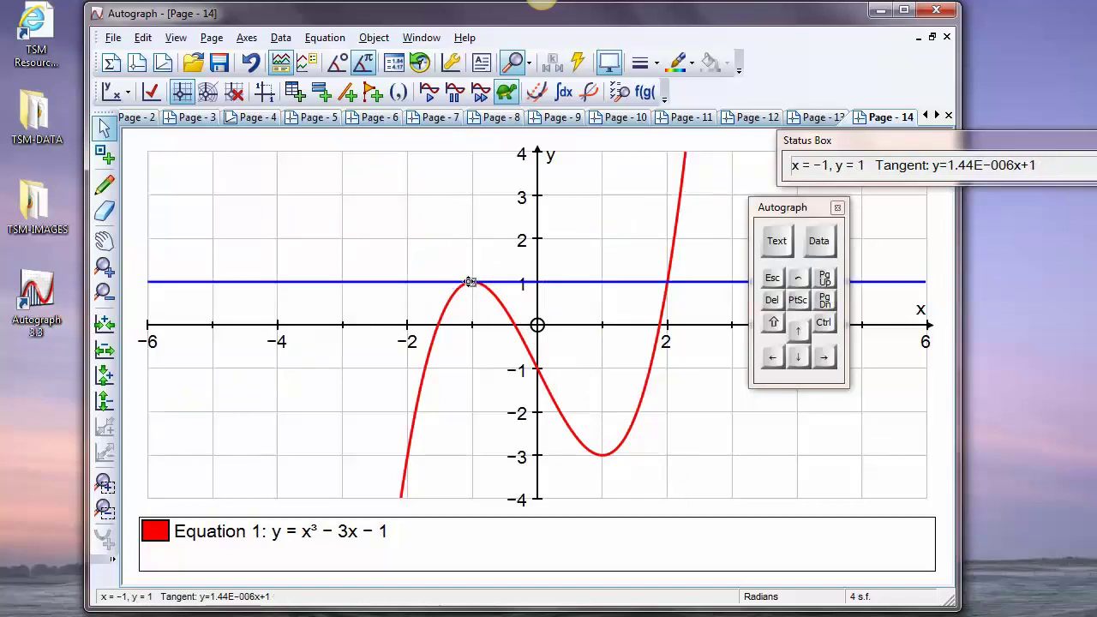
{"action": "left_click", "coordinate": [104, 184]}
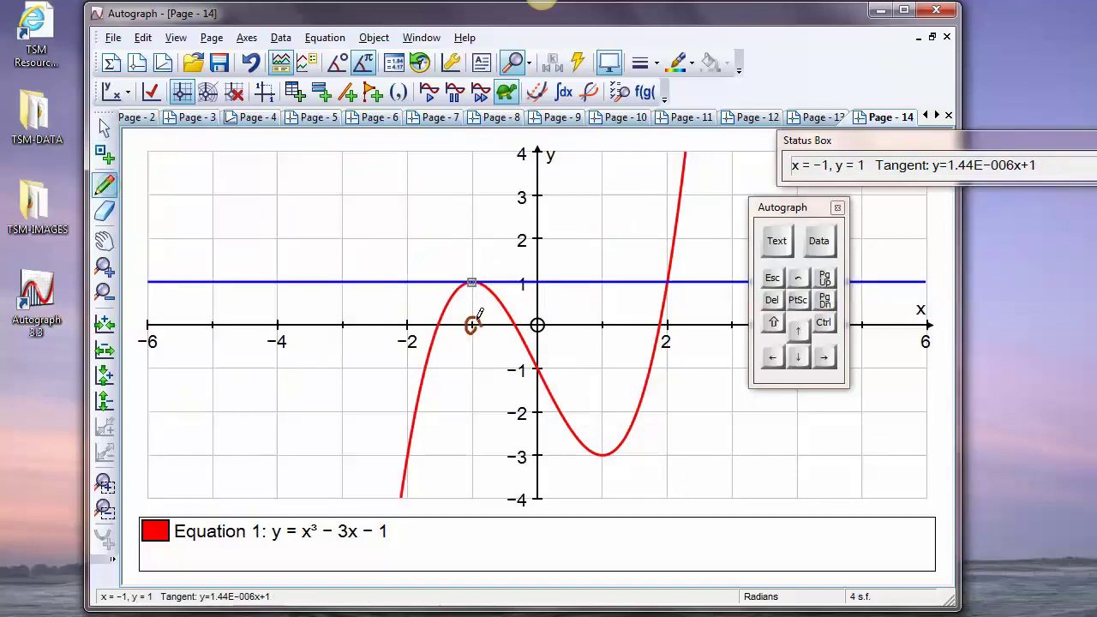
- Move the tangent point to x = −0.3 and sketch a curved arrow above the cubic's maximum
{"action": "left_click", "coordinate": [824, 358]}
{"action": "left_click", "coordinate": [824, 357]}
{"action": "left_click", "coordinate": [825, 357]}
{"action": "left_click", "coordinate": [825, 358]}
{"action": "left_click", "coordinate": [825, 357]}
{"action": "left_click", "coordinate": [825, 357]}
{"action": "left_click", "coordinate": [824, 357]}
{"action": "mouse_move", "coordinate": [375, 272]}
{"action": "left_mouse_down"}
{"action": "mouse_move", "coordinate": [431, 208]}
{"action": "mouse_move", "coordinate": [463, 195]}
{"action": "left_mouse_up"}
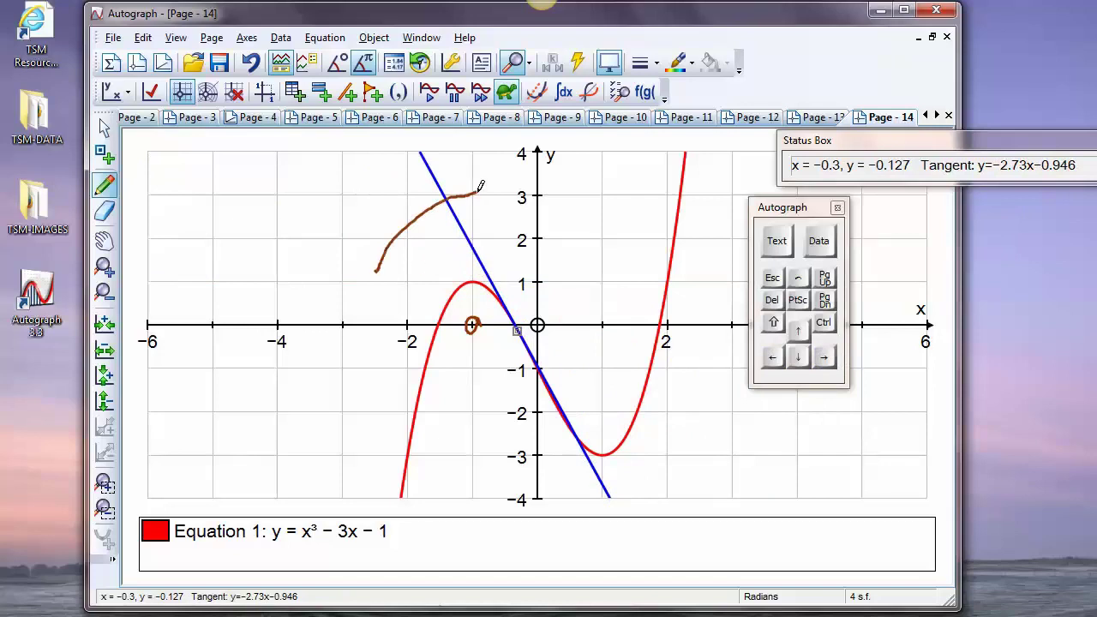
- Step the tangent point back towards the maximum and forward again to (0, −1)
{"action": "left_click", "coordinate": [773, 357]}
{"action": "left_click", "coordinate": [773, 357]}
{"action": "left_click", "coordinate": [773, 358]}
{"action": "left_click", "coordinate": [773, 358]}
{"action": "left_click", "coordinate": [774, 357]}
{"action": "left_click", "coordinate": [824, 357]}
{"action": "left_click", "coordinate": [825, 358]}
{"action": "left_click", "coordinate": [825, 357]}
{"action": "left_click", "coordinate": [825, 357]}
{"action": "left_click", "coordinate": [825, 358]}
{"action": "left_click", "coordinate": [824, 357]}
{"action": "left_click", "coordinate": [824, 357]}
{"action": "left_click", "coordinate": [824, 357]}
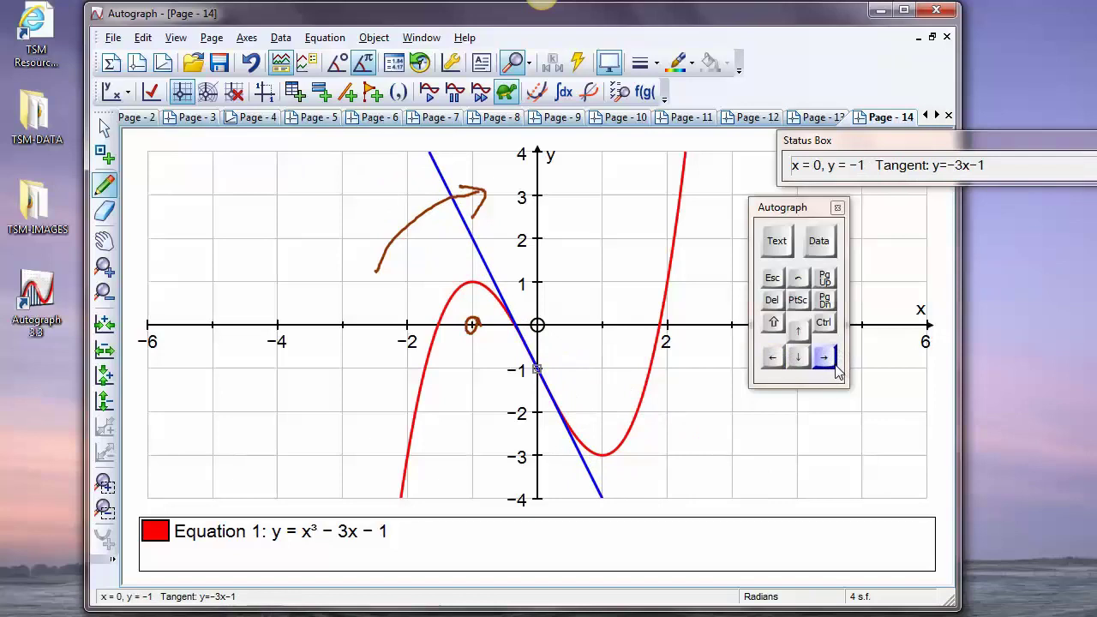
- Step the tangent point beyond x = 0 and back to (0, −1), marking (0, −3) and (1, 0) with small freehand circles
{"action": "left_click", "coordinate": [825, 358]}
{"action": "left_click", "coordinate": [825, 358]}
{"action": "left_click", "coordinate": [825, 358]}
{"action": "left_click", "coordinate": [824, 358]}
{"action": "left_click", "coordinate": [825, 358]}
{"action": "left_click", "coordinate": [771, 358]}
{"action": "left_click", "coordinate": [771, 357]}
{"action": "left_click", "coordinate": [772, 358]}
{"action": "left_click", "coordinate": [772, 358]}
{"action": "left_click", "coordinate": [772, 357]}
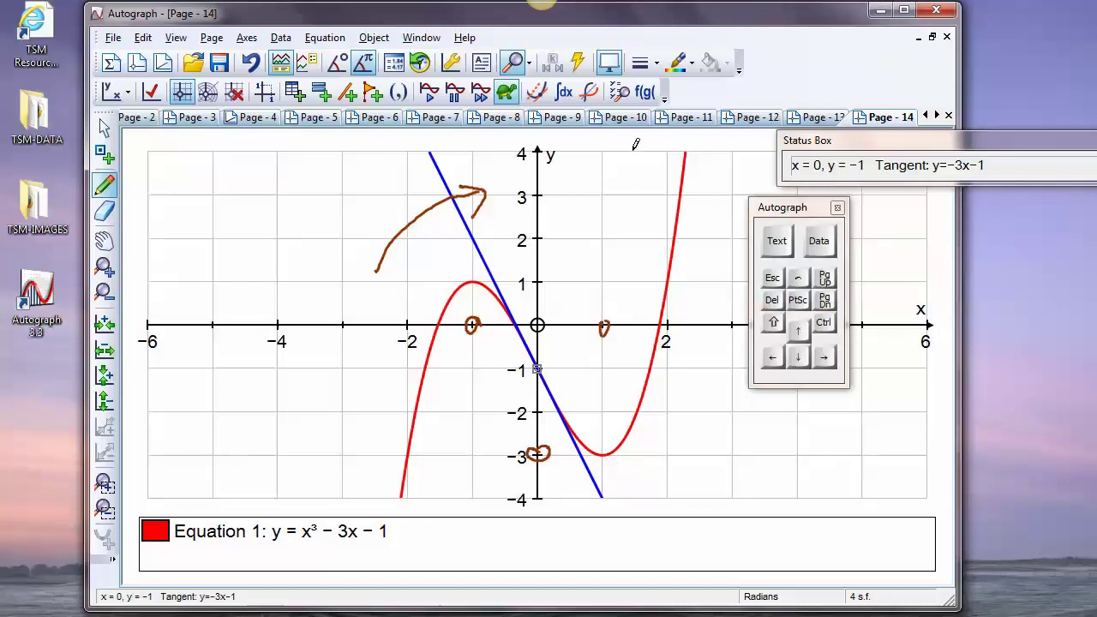
- Plot the gradient function of y = x³ − 3x − 1, resuming the slow plot after its pause
{"action": "left_click", "coordinate": [536, 92]}
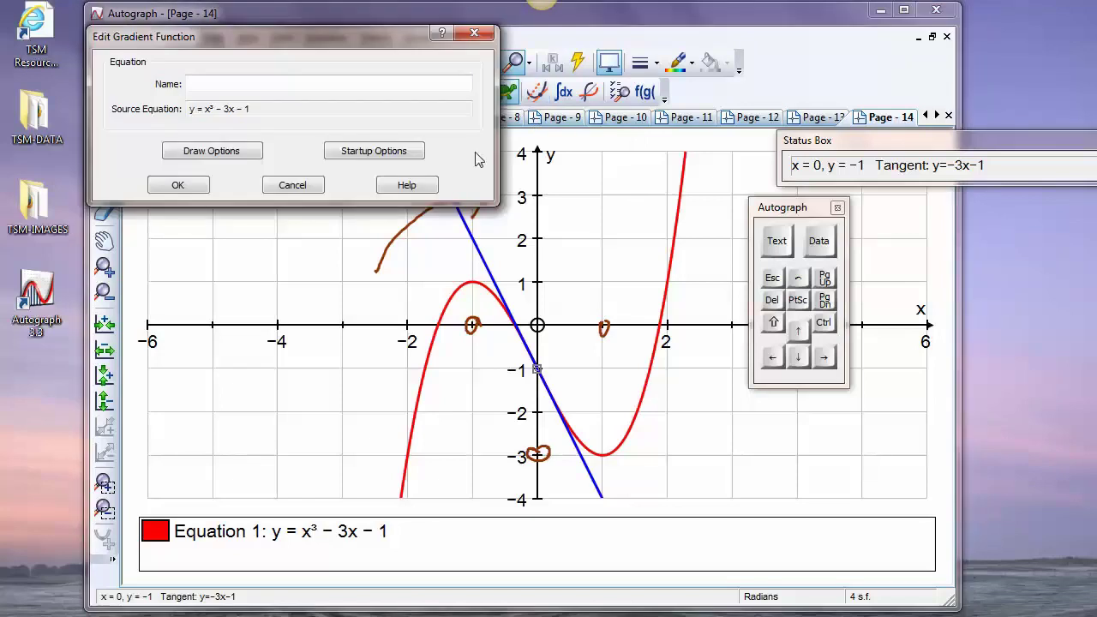
{"action": "left_click", "coordinate": [178, 185]}
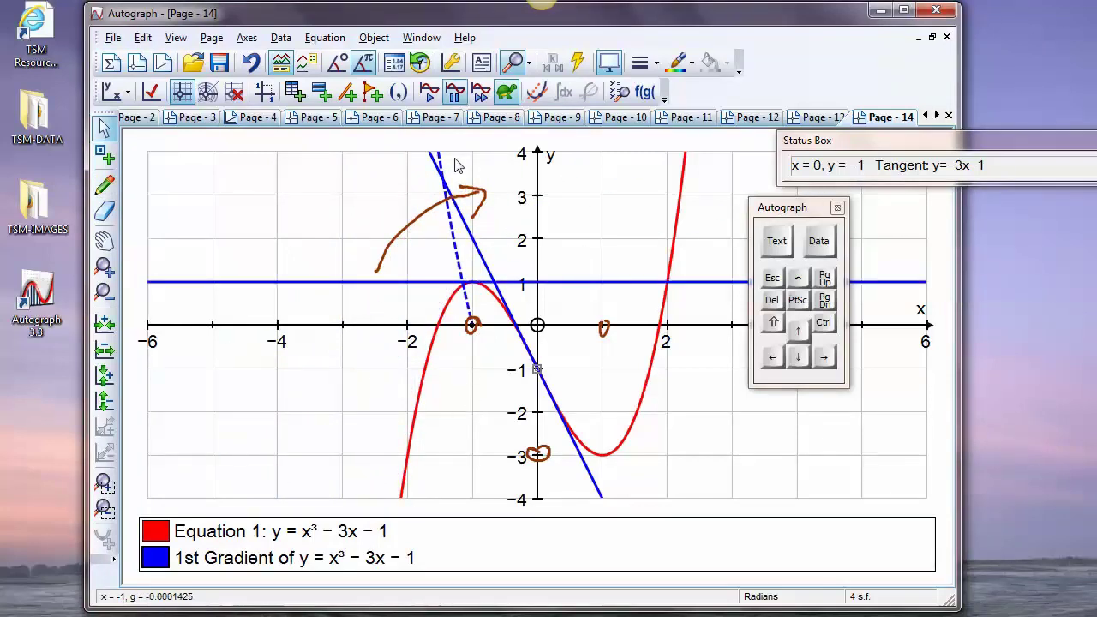
{"action": "left_click", "coordinate": [454, 91]}
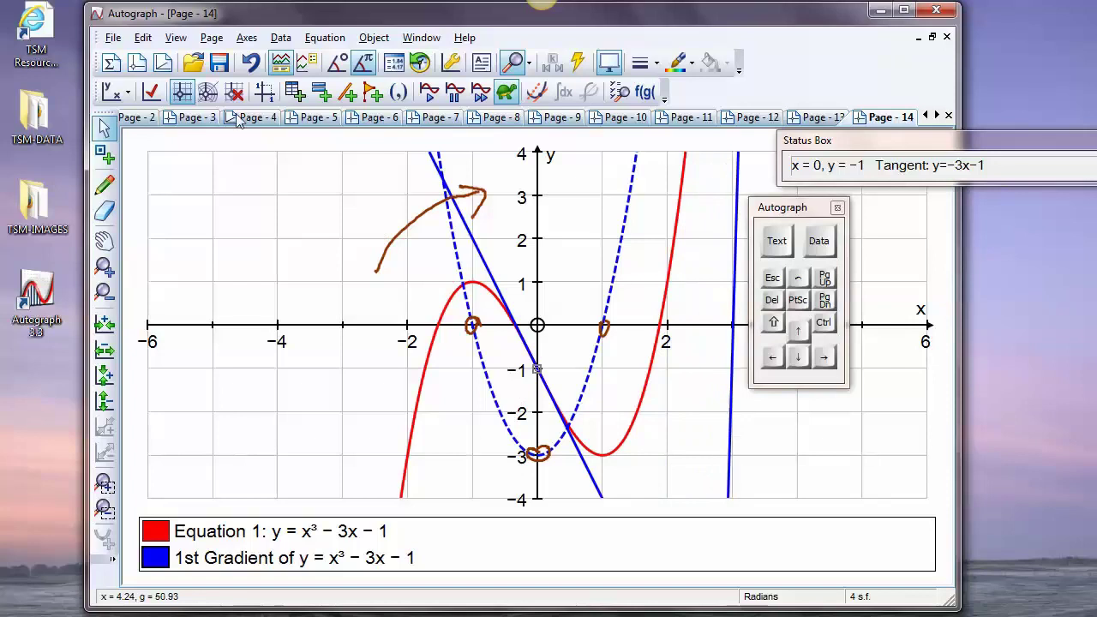
- Delete all scribbles together with the tangent point and its tangent, keeping the cubic and its gradient function
{"action": "left_click", "coordinate": [142, 38]}
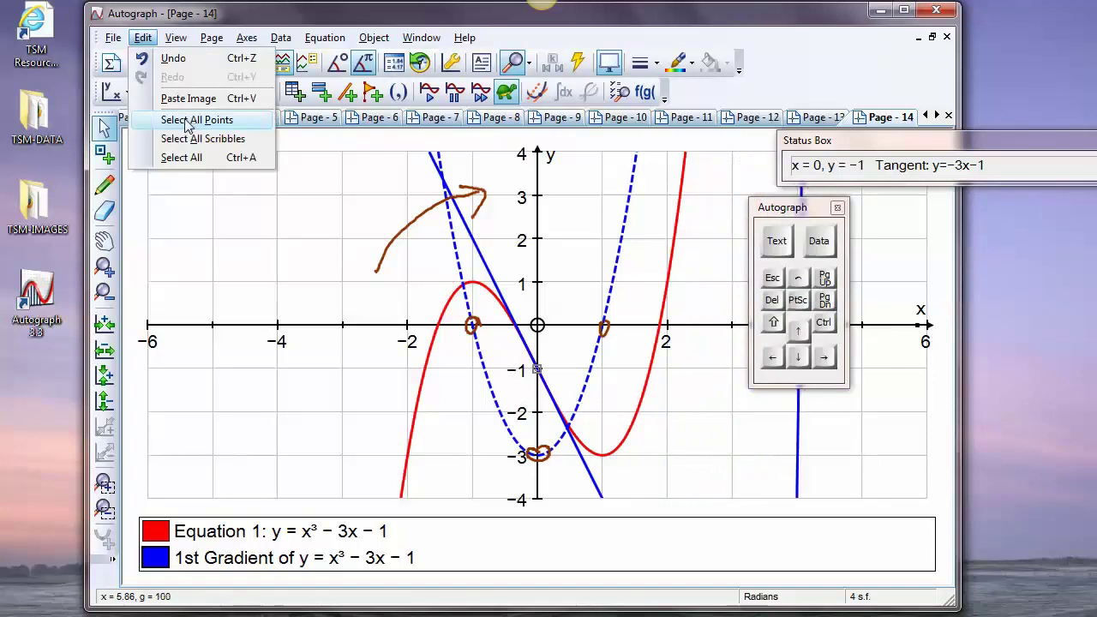
{"action": "left_click", "coordinate": [189, 138]}
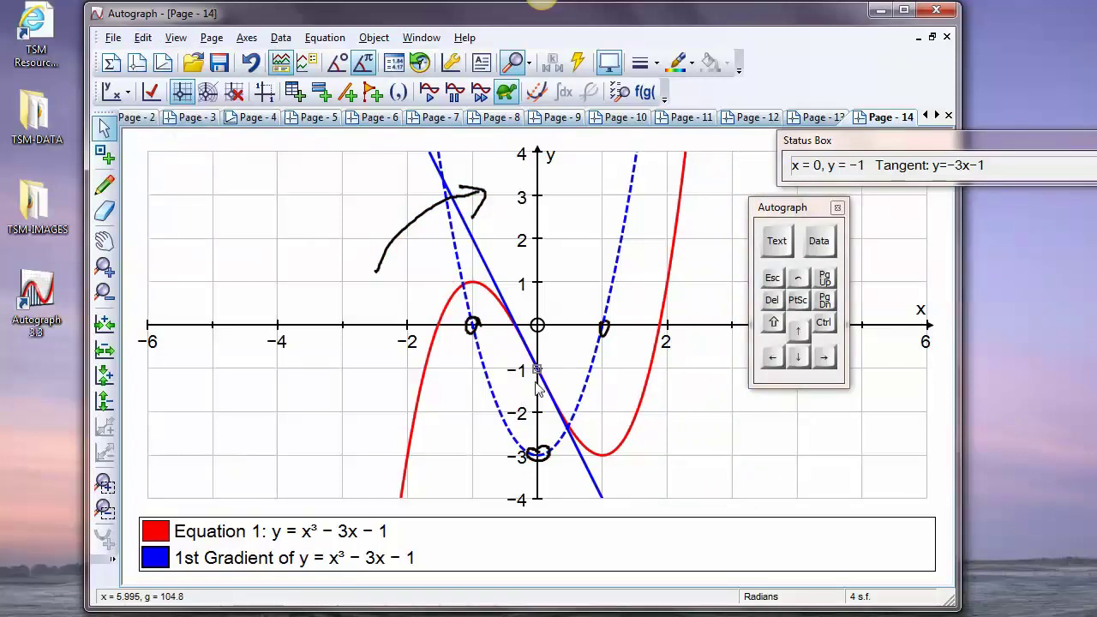
{"action": "left_click", "coordinate": [772, 301]}
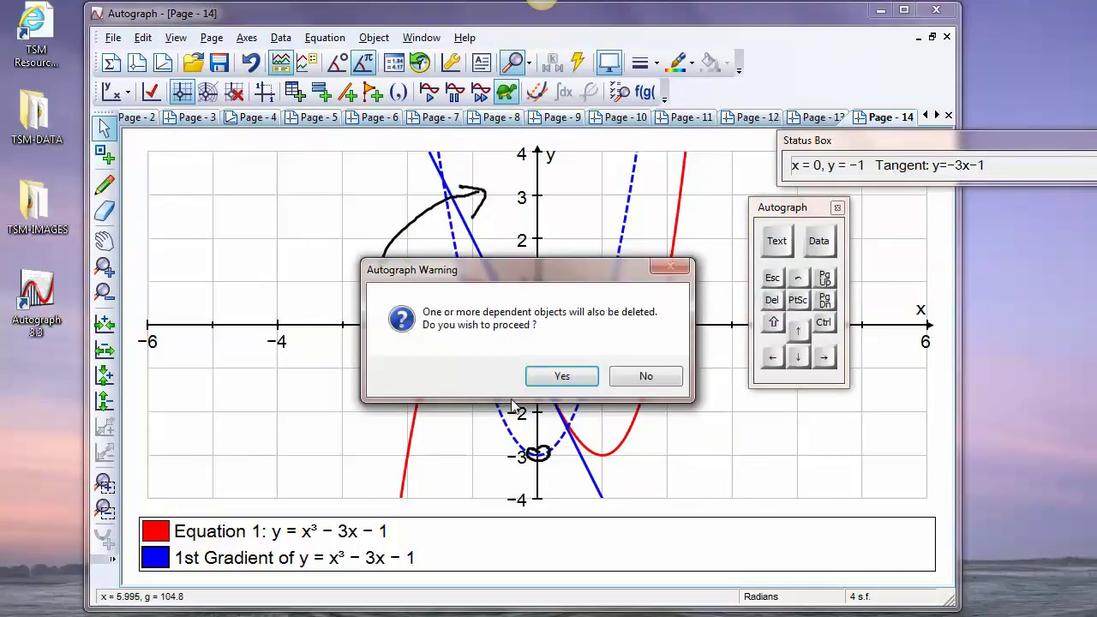
{"action": "left_click", "coordinate": [559, 378]}
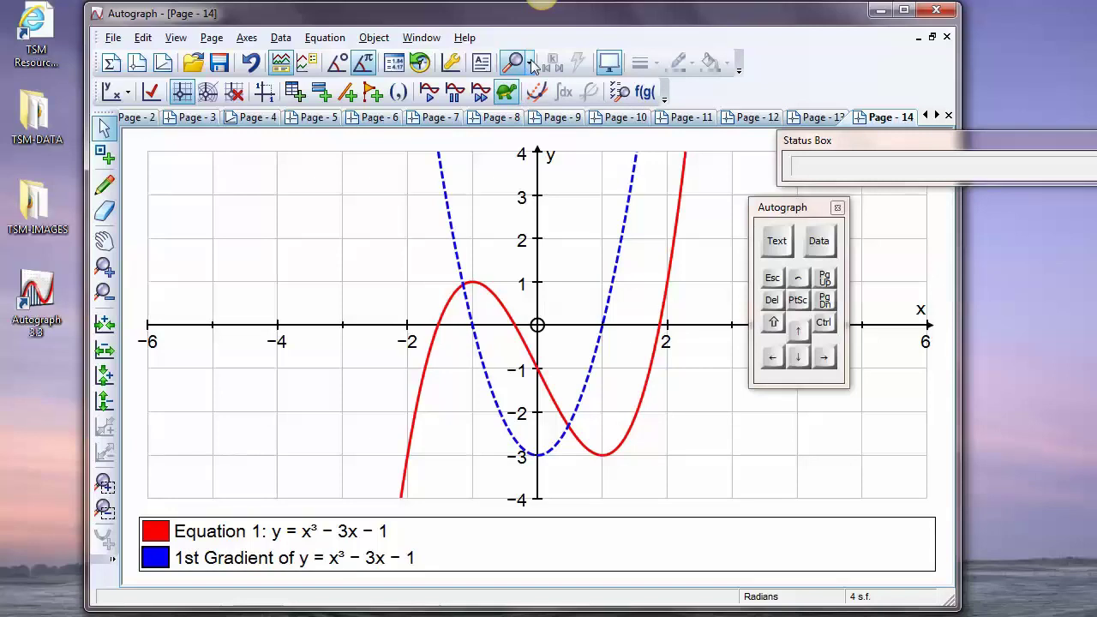
- Plot the second gradient function of y = x³ − 3x − 1, resuming the slow plot after its pause
{"action": "left_click", "coordinate": [536, 93]}
{"action": "left_click", "coordinate": [178, 185]}
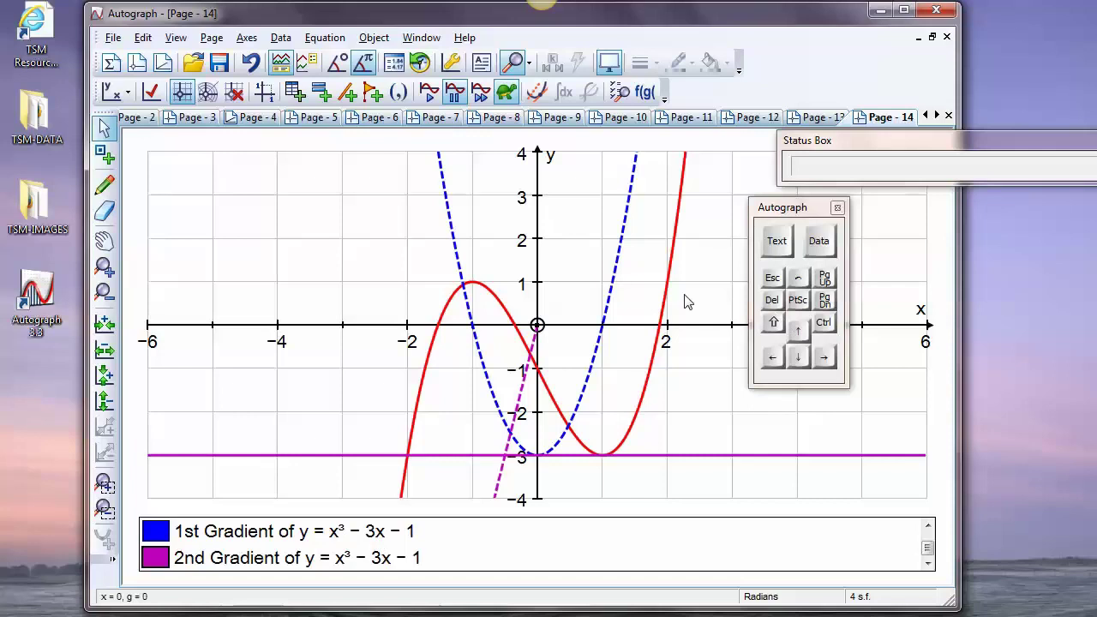
{"action": "left_click", "coordinate": [455, 97]}
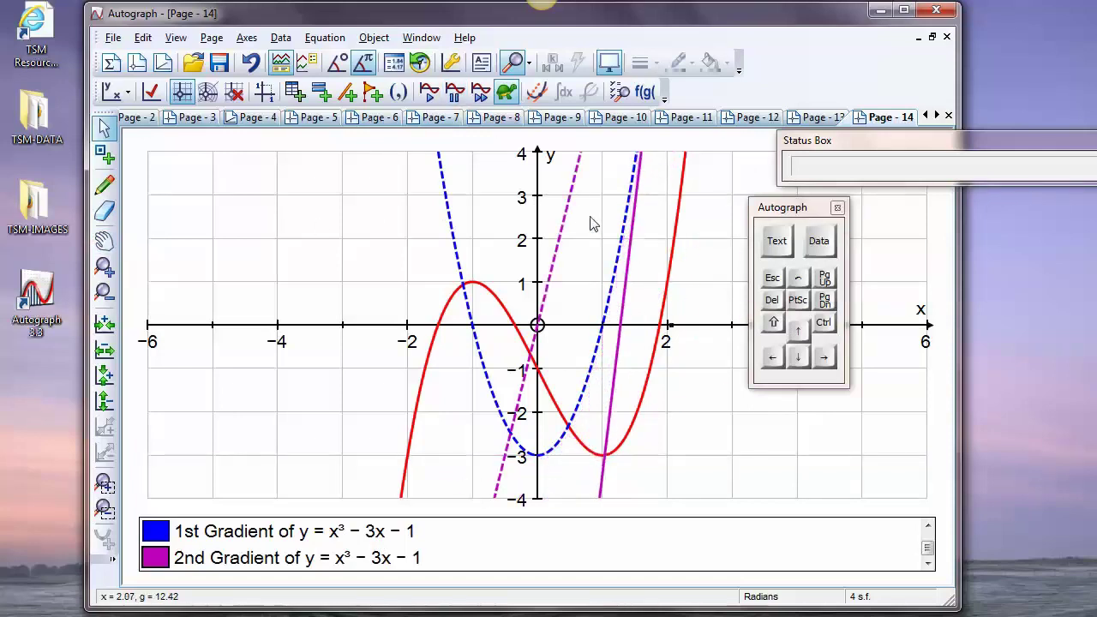
{"action": "left_click", "coordinate": [101, 243]}
{"action": "left_click_drag", "start_coordinate": [578, 218], "coordinate": [524, 299]}
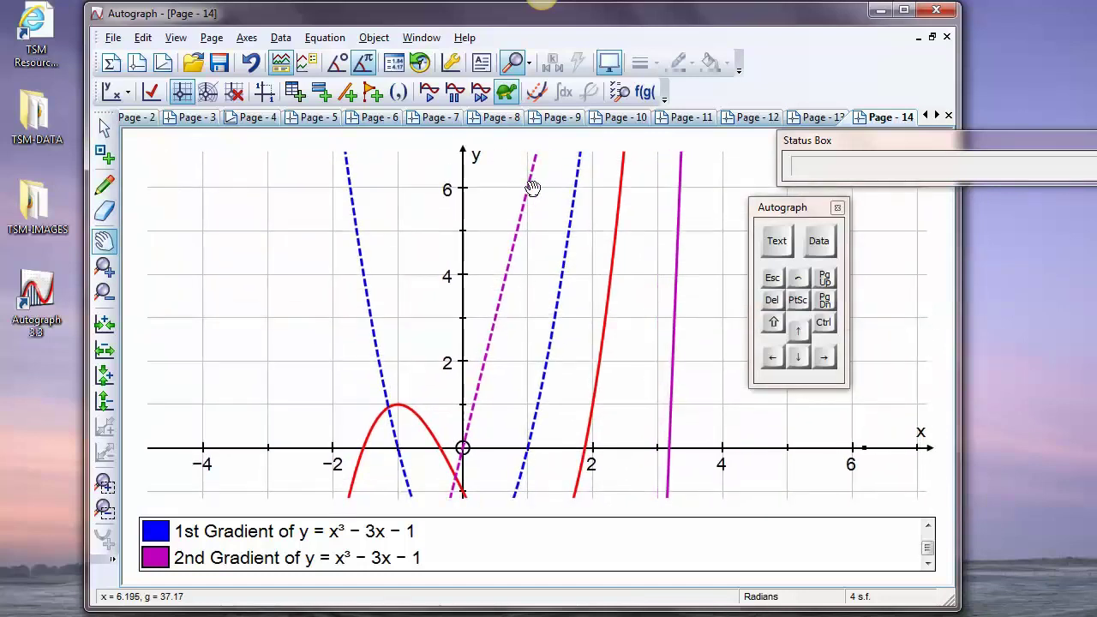
{"action": "left_click_drag", "start_coordinate": [497, 400], "coordinate": [552, 334]}
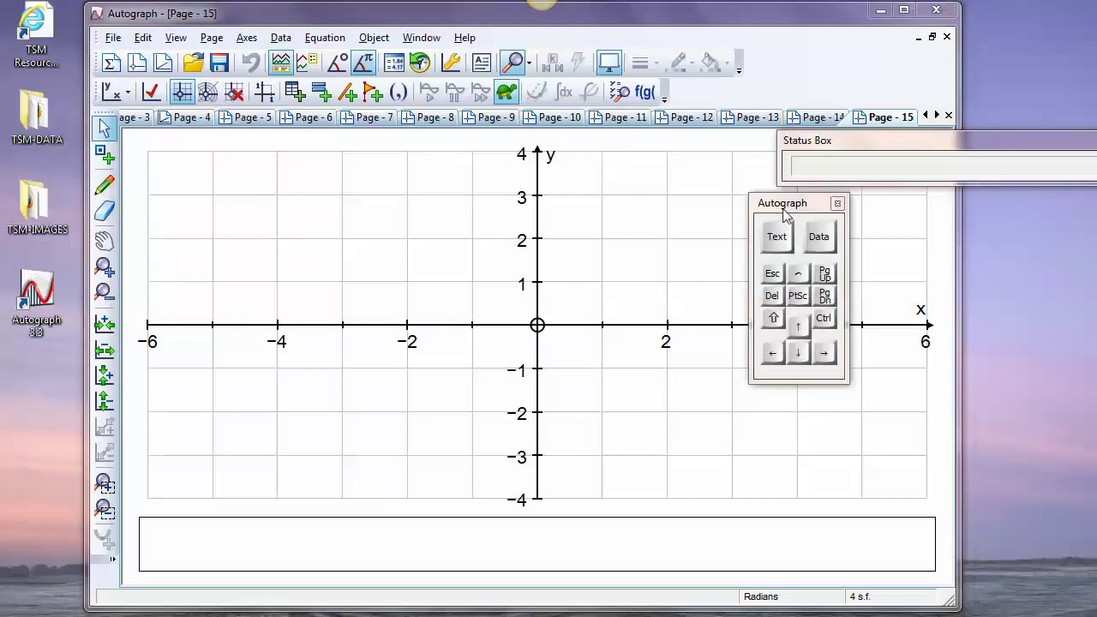
- Plot y = sin x on the empty page, keeping the on-screen keyboard clear of the graph
{"action": "left_click_drag", "start_coordinate": [784, 214], "coordinate": [862, 316]}
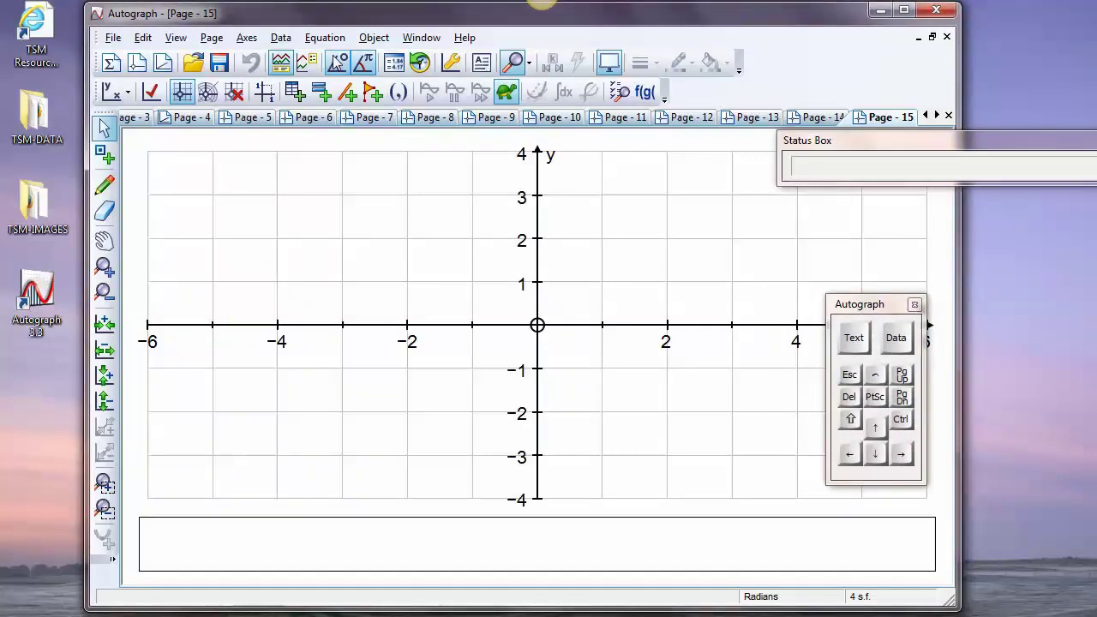
{"action": "right_click", "coordinate": [448, 207]}
{"action": "left_click", "coordinate": [499, 254]}
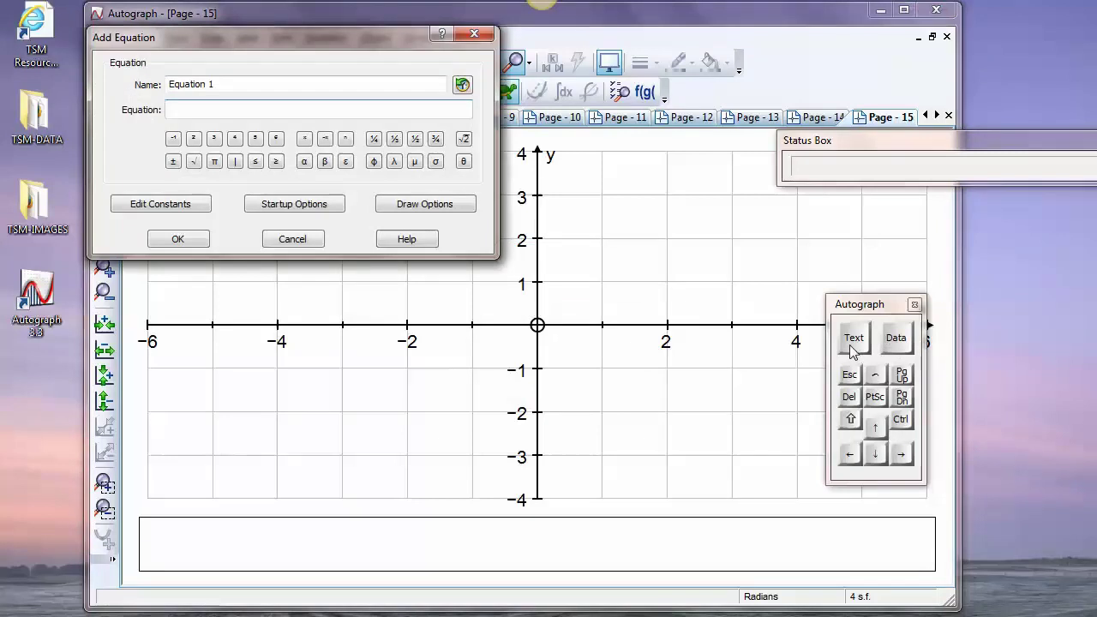
{"action": "left_click", "coordinate": [854, 343]}
{"action": "left_click", "coordinate": [647, 394]}
{"action": "left_click", "coordinate": [774, 373]}
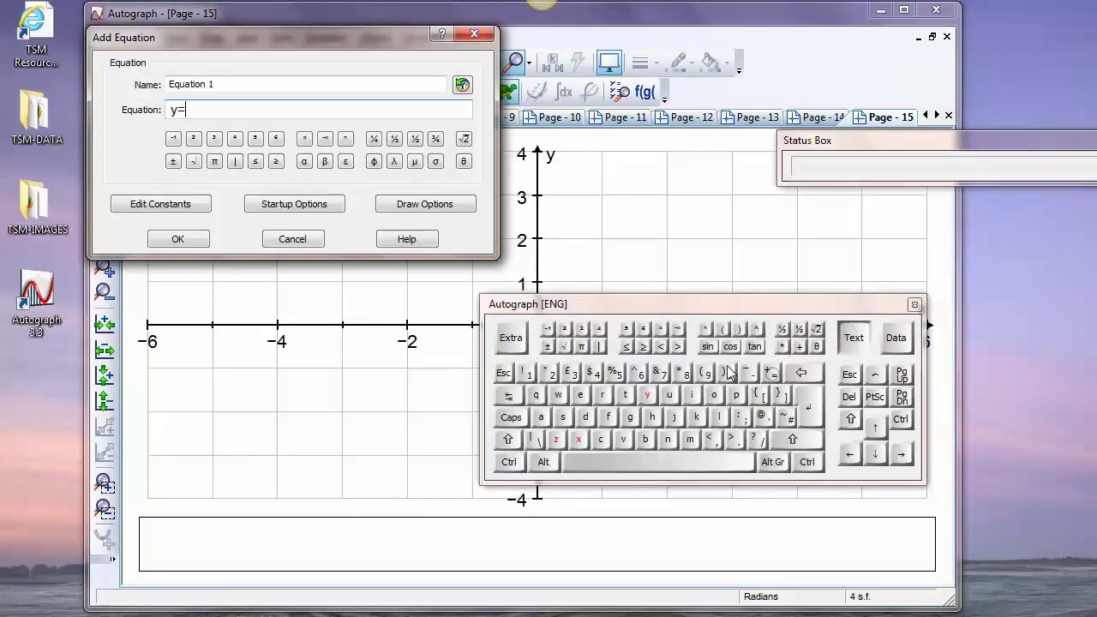
{"action": "left_click", "coordinate": [707, 346]}
{"action": "left_click", "coordinate": [579, 438]}
{"action": "left_click", "coordinate": [854, 337]}
{"action": "left_click", "coordinate": [196, 243]}
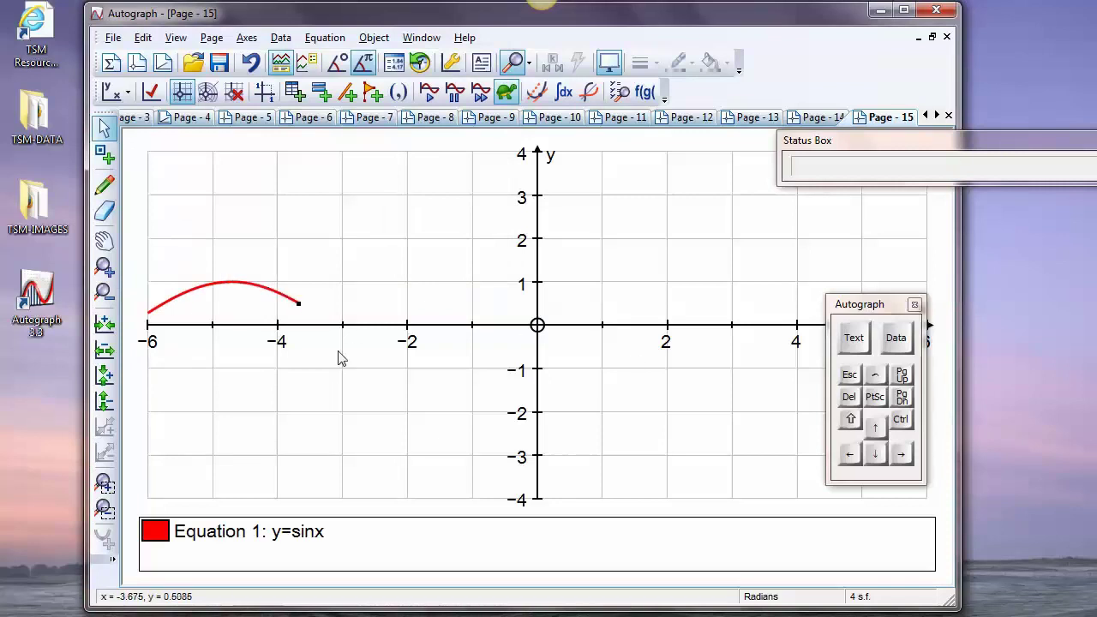
- Switch the page to degrees and apply the default scales so the x-axis runs from −90 to 360
{"action": "left_click", "coordinate": [151, 93]}
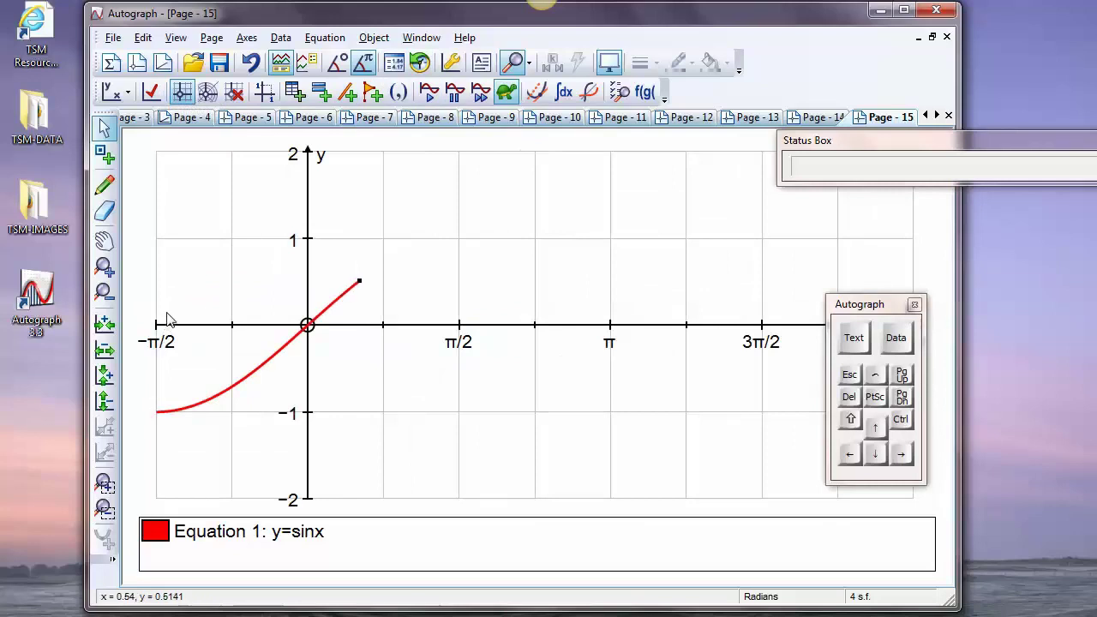
{"action": "left_click_drag", "start_coordinate": [875, 307], "coordinate": [871, 378]}
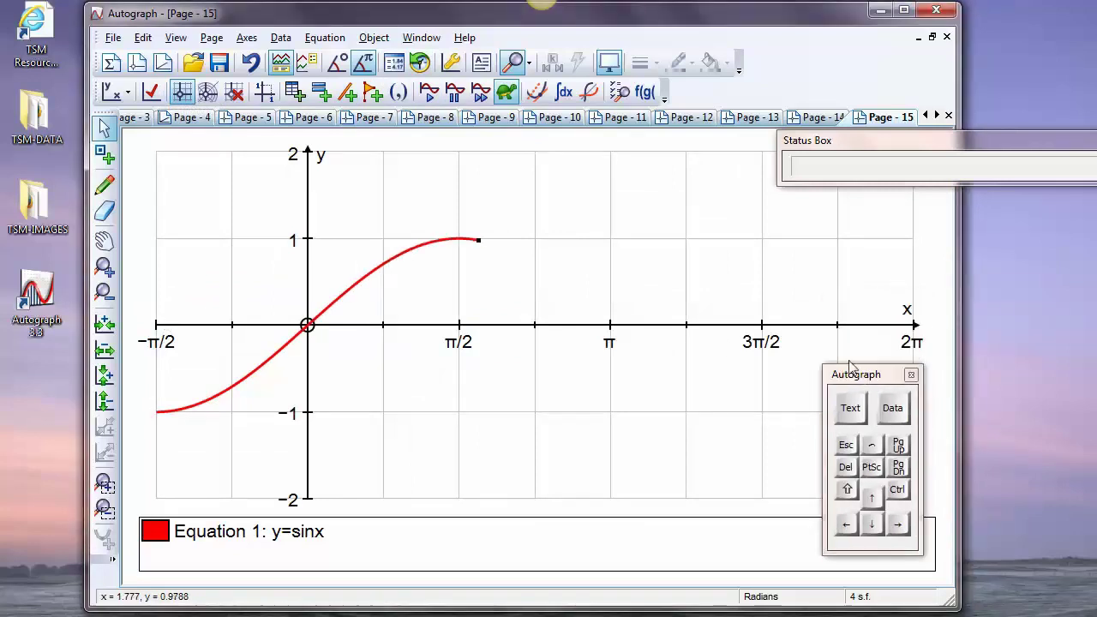
{"action": "left_click", "coordinate": [338, 63]}
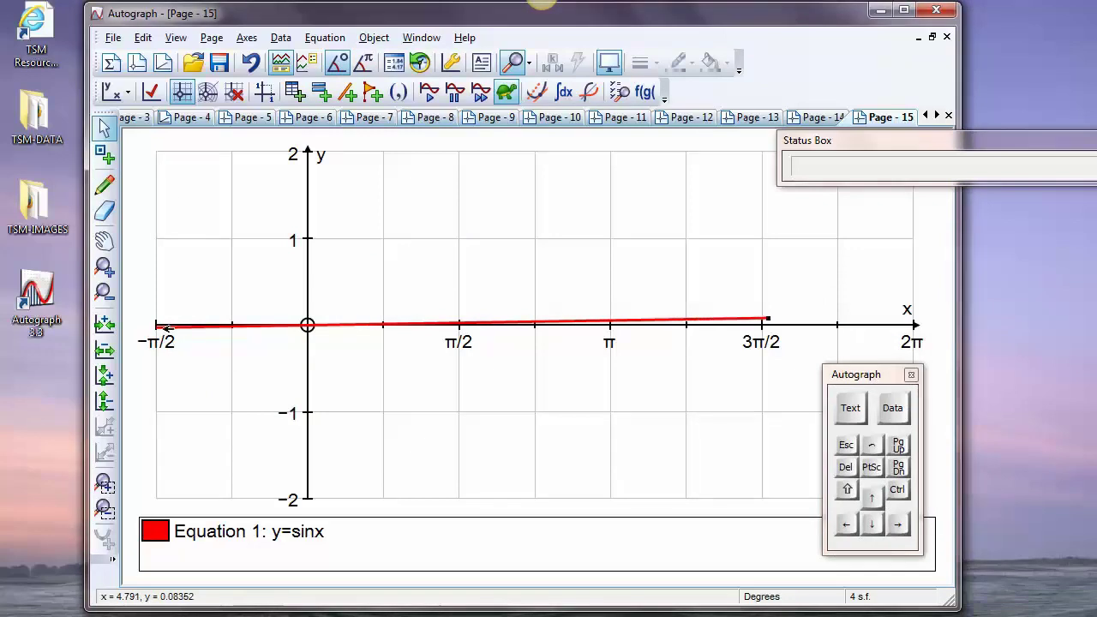
{"action": "left_click", "coordinate": [150, 94]}
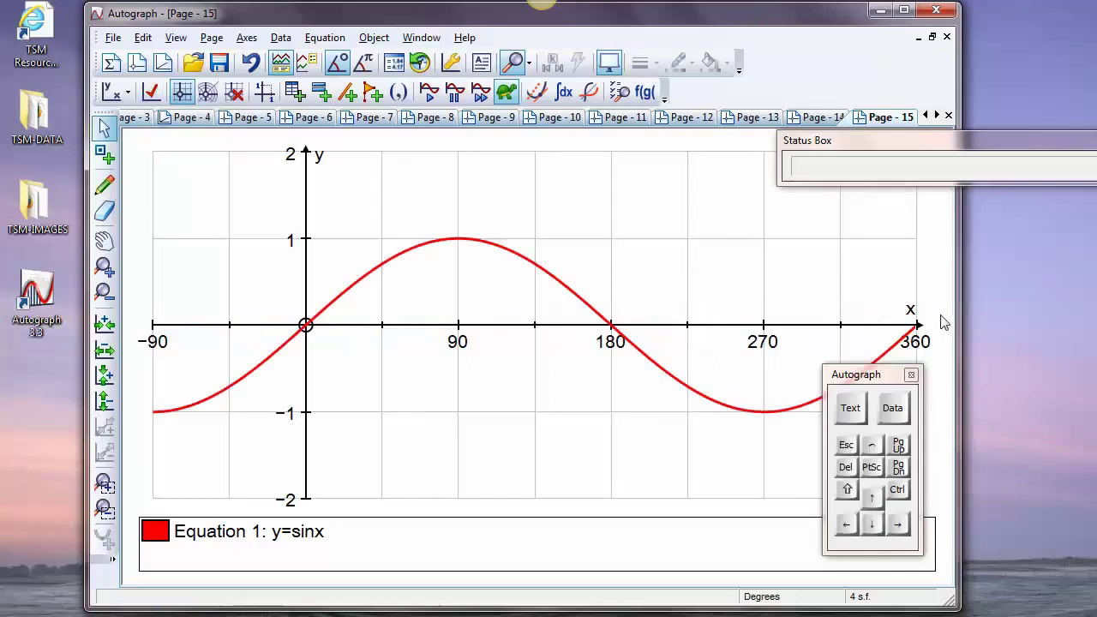
- Handwrite y = sin²x above the curve and mark (0, 0), (90, 1), (180, 0) and (270, 1) with small freehand circles
{"action": "left_click", "coordinate": [105, 185]}
{"action": "mouse_move", "coordinate": [612, 207]}
{"action": "left_mouse_down"}
{"action": "mouse_move", "coordinate": [649, 211]}
{"action": "mouse_move", "coordinate": [714, 207]}
{"action": "mouse_move", "coordinate": [724, 183]}
{"action": "mouse_move", "coordinate": [758, 213]}
{"action": "left_mouse_up"}
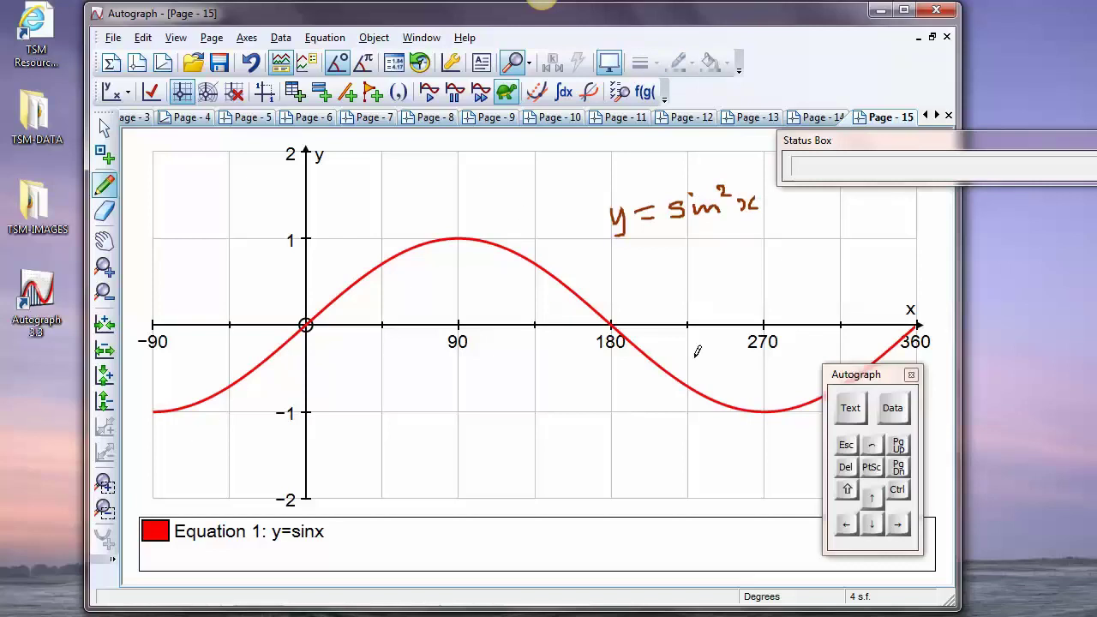
{"action": "mouse_move", "coordinate": [301, 319]}
{"action": "left_mouse_down"}
{"action": "mouse_move", "coordinate": [307, 336]}
{"action": "mouse_move", "coordinate": [317, 310]}
{"action": "left_mouse_up"}
{"action": "left_click_drag", "start_coordinate": [463, 227], "coordinate": [468, 232]}
{"action": "left_click_drag", "start_coordinate": [620, 306], "coordinate": [618, 314]}
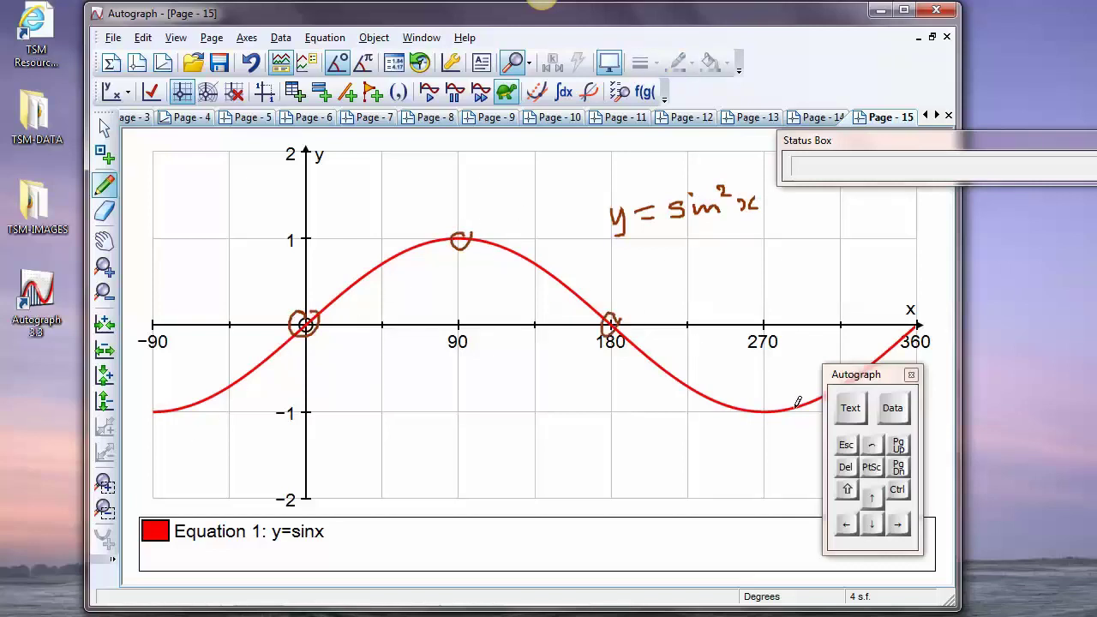
{"action": "left_click_drag", "start_coordinate": [771, 239], "coordinate": [766, 235]}
- Mark the half-height points at x = 45, 135, 225, 315 and −45, plus (−90, 1), with small freehand circles
{"action": "left_click_drag", "start_coordinate": [387, 278], "coordinate": [374, 281]}
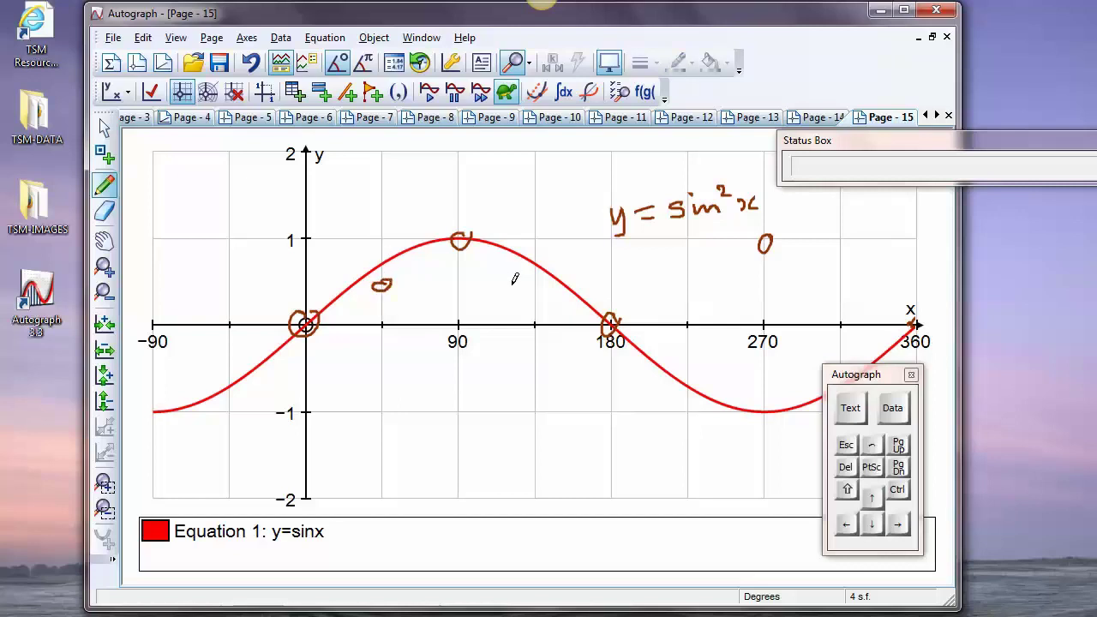
{"action": "left_click_drag", "start_coordinate": [539, 279], "coordinate": [540, 280]}
{"action": "left_click_drag", "start_coordinate": [694, 276], "coordinate": [691, 279]}
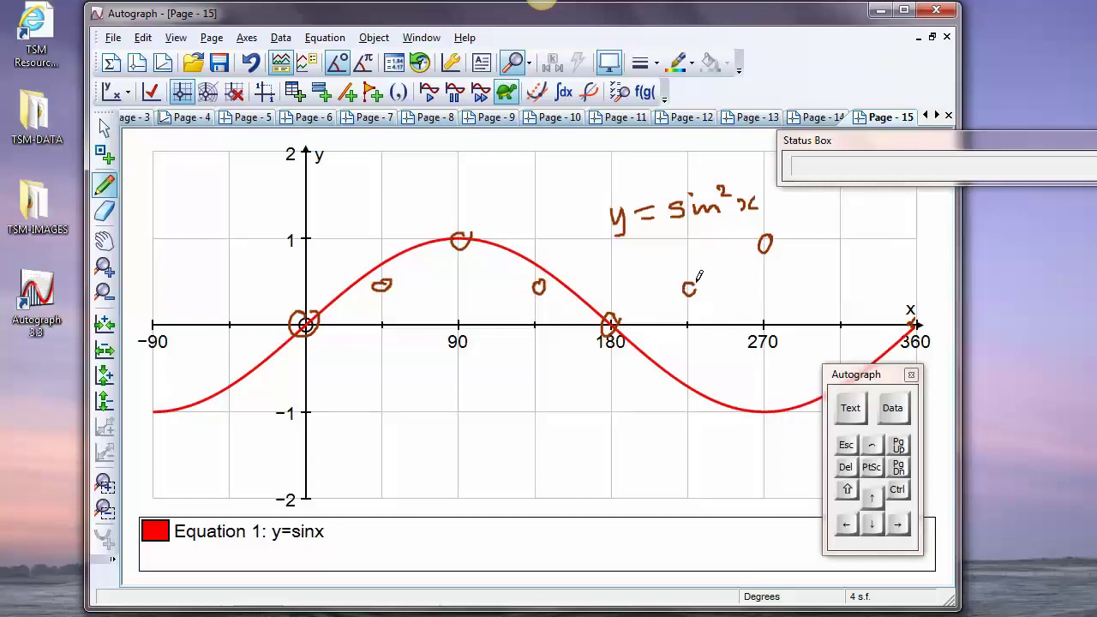
{"action": "left_click_drag", "start_coordinate": [843, 282], "coordinate": [842, 284]}
{"action": "left_click_drag", "start_coordinate": [233, 280], "coordinate": [235, 283]}
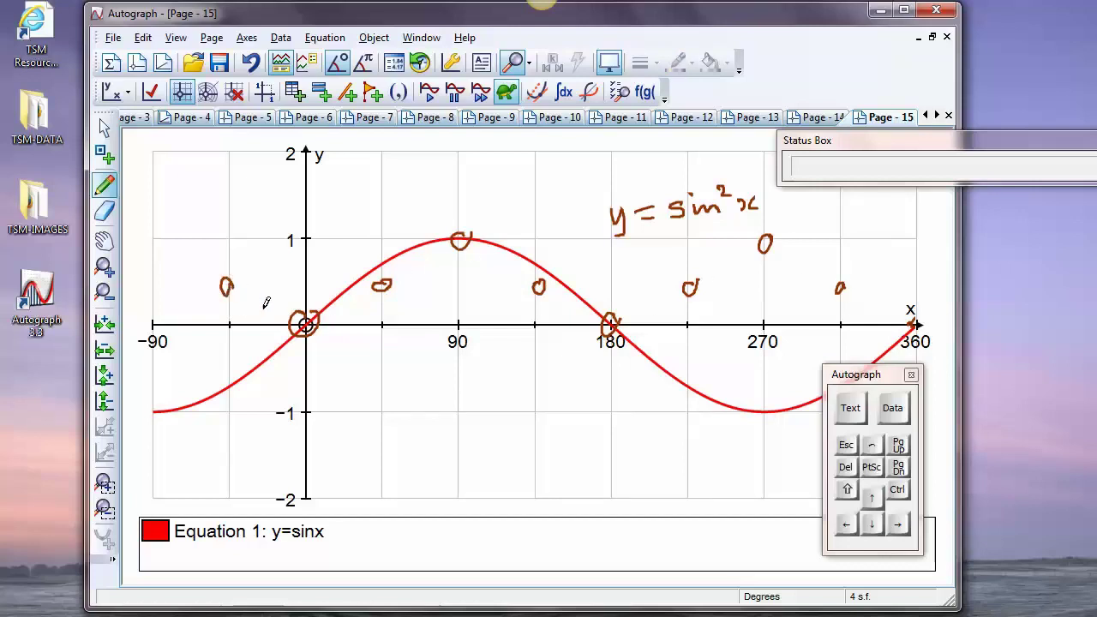
{"action": "left_click_drag", "start_coordinate": [156, 239], "coordinate": [156, 248]}
- Plot y = −cos2x on the same page as a first guess through the circled points
{"action": "left_click", "coordinate": [851, 409]}
{"action": "left_click", "coordinate": [802, 472]}
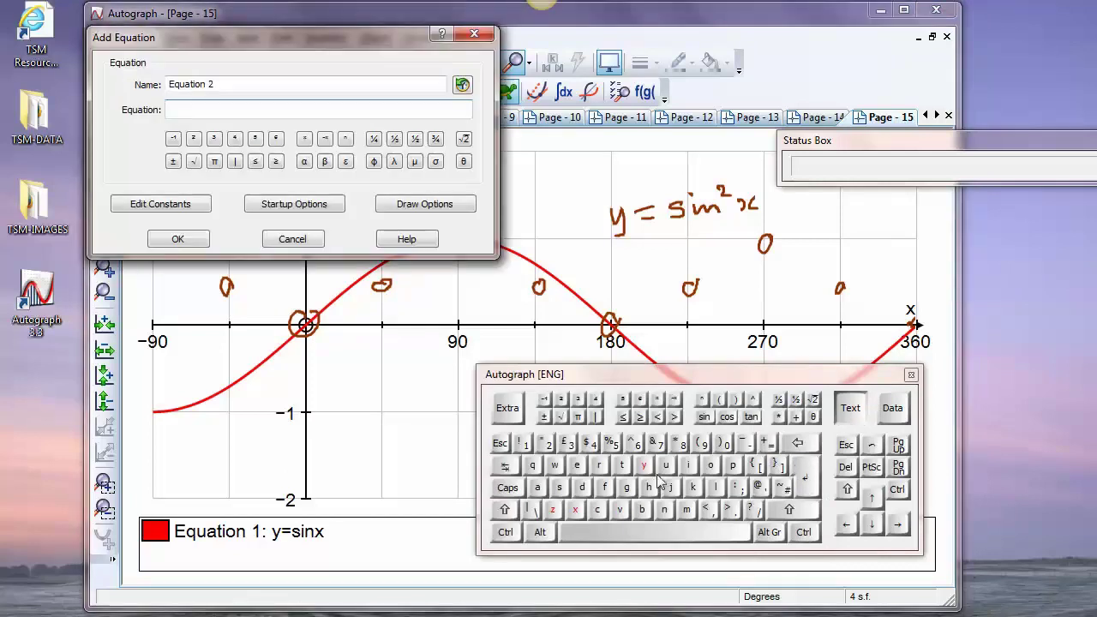
{"action": "left_click", "coordinate": [645, 465]}
{"action": "left_click", "coordinate": [655, 531]}
{"action": "left_click", "coordinate": [765, 443]}
{"action": "left_click", "coordinate": [708, 531]}
{"action": "left_click", "coordinate": [744, 443]}
{"action": "left_click", "coordinate": [727, 416]}
{"action": "left_click", "coordinate": [546, 443]}
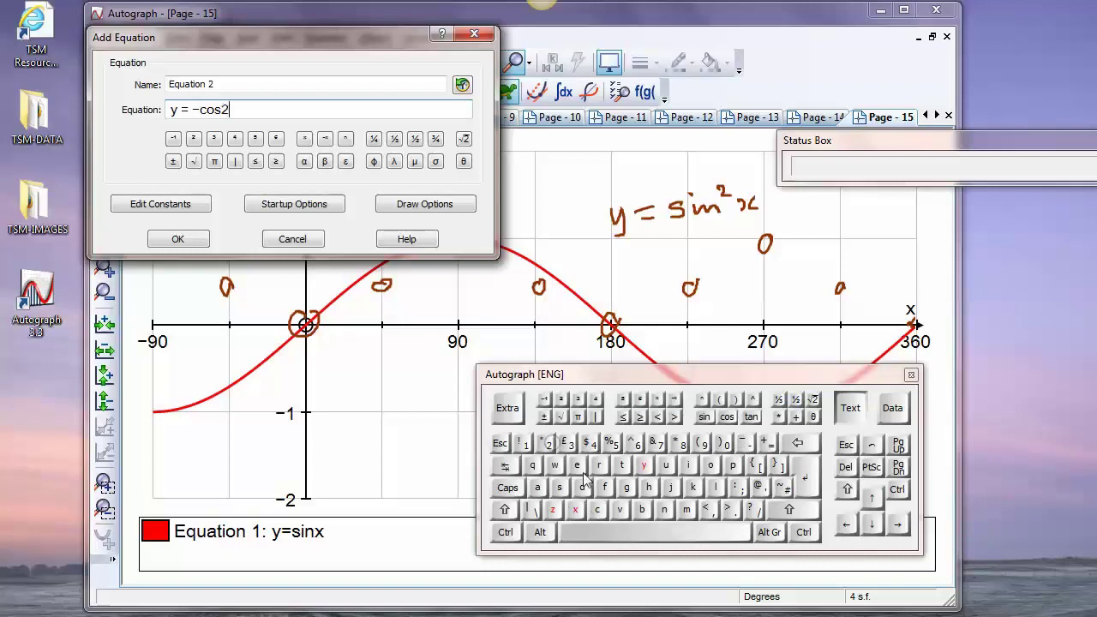
{"action": "left_click", "coordinate": [575, 510]}
{"action": "left_click", "coordinate": [849, 409]}
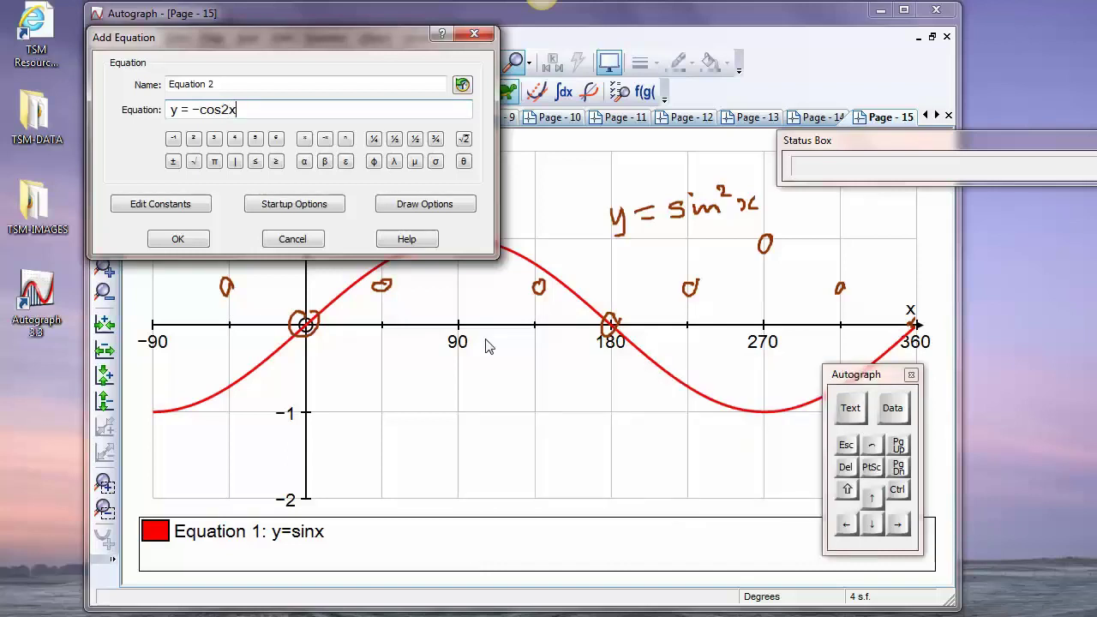
{"action": "left_click", "coordinate": [177, 239]}
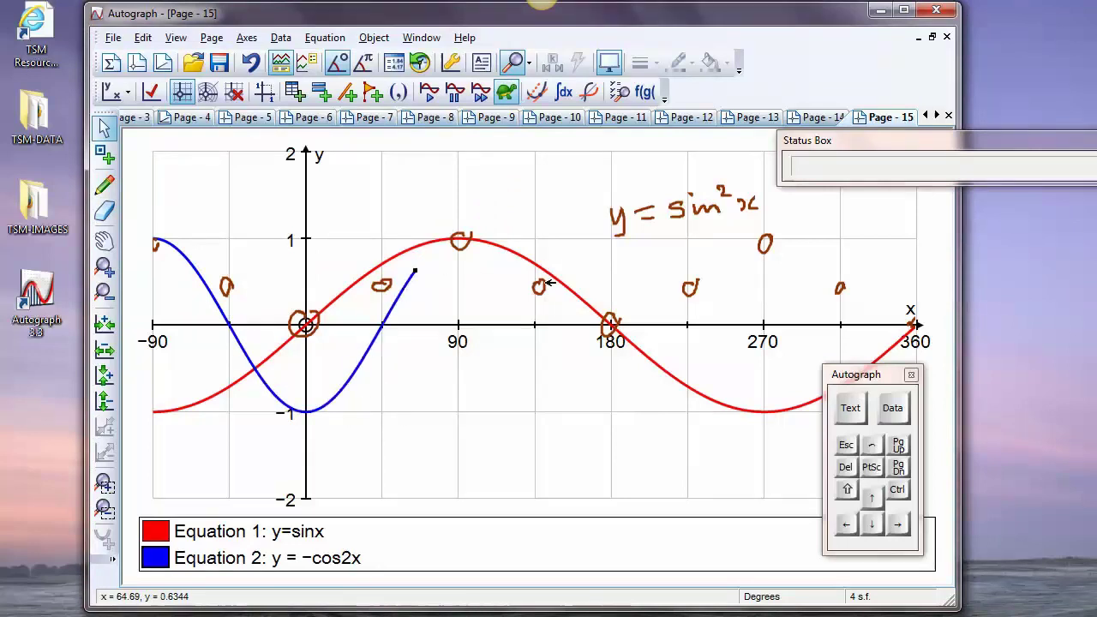
- Halve the amplitude of the cosine curve by changing its equation to y = −½cos2x
{"action": "double_click", "coordinate": [348, 386]}
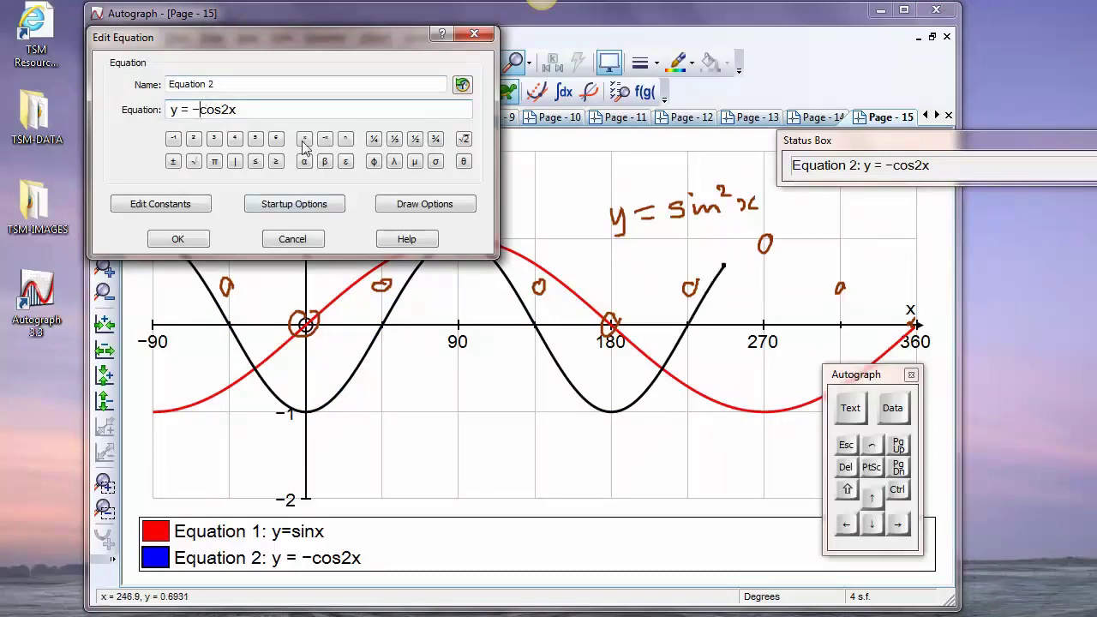
{"action": "left_click", "coordinate": [415, 139]}
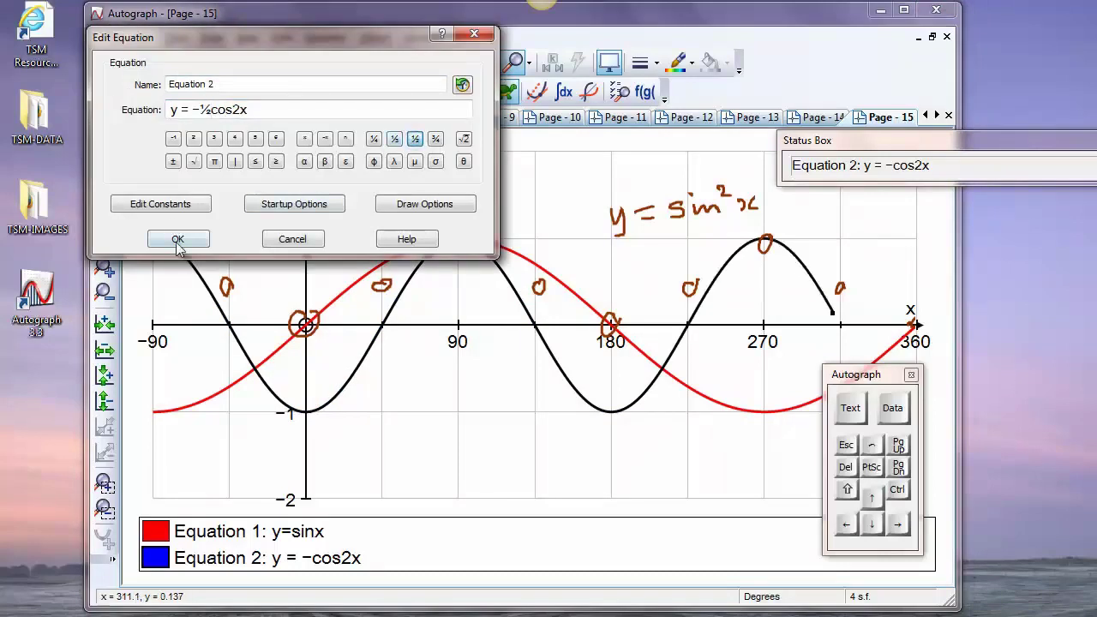
{"action": "left_click", "coordinate": [178, 241]}
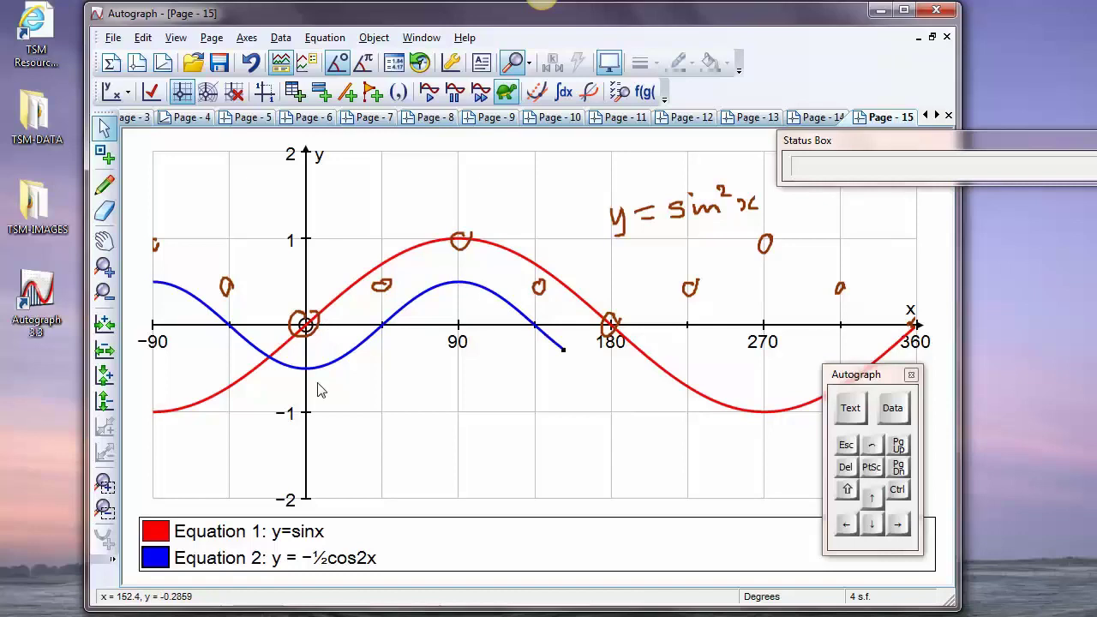
- Raise the cosine curve by ½ by changing its equation to y = ½−½cos2x
{"action": "double_click", "coordinate": [338, 556]}
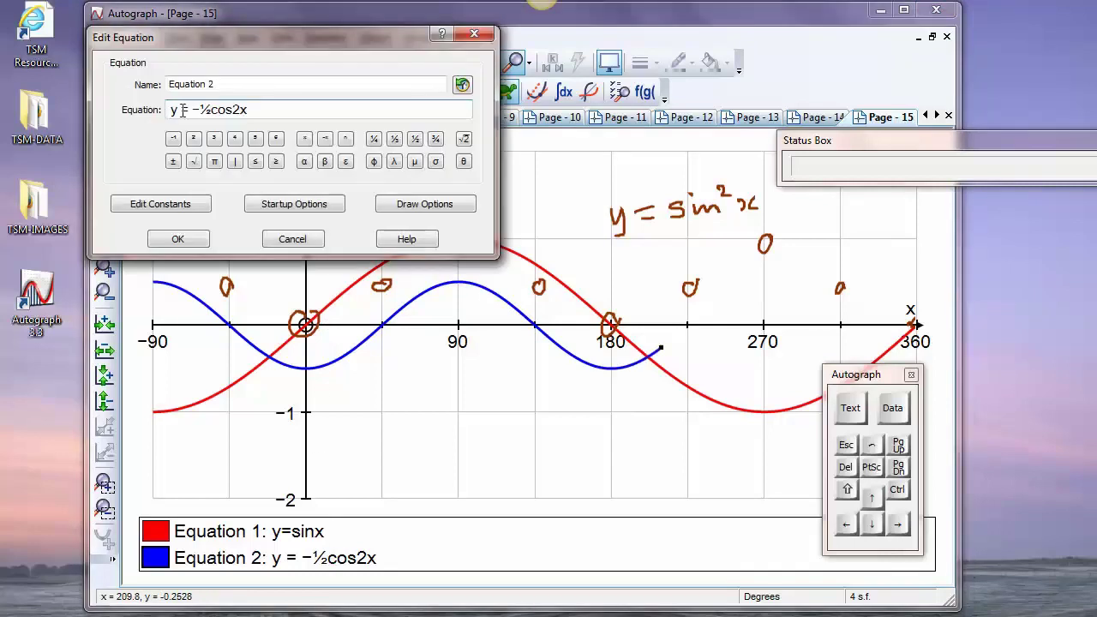
{"action": "left_click", "coordinate": [415, 140]}
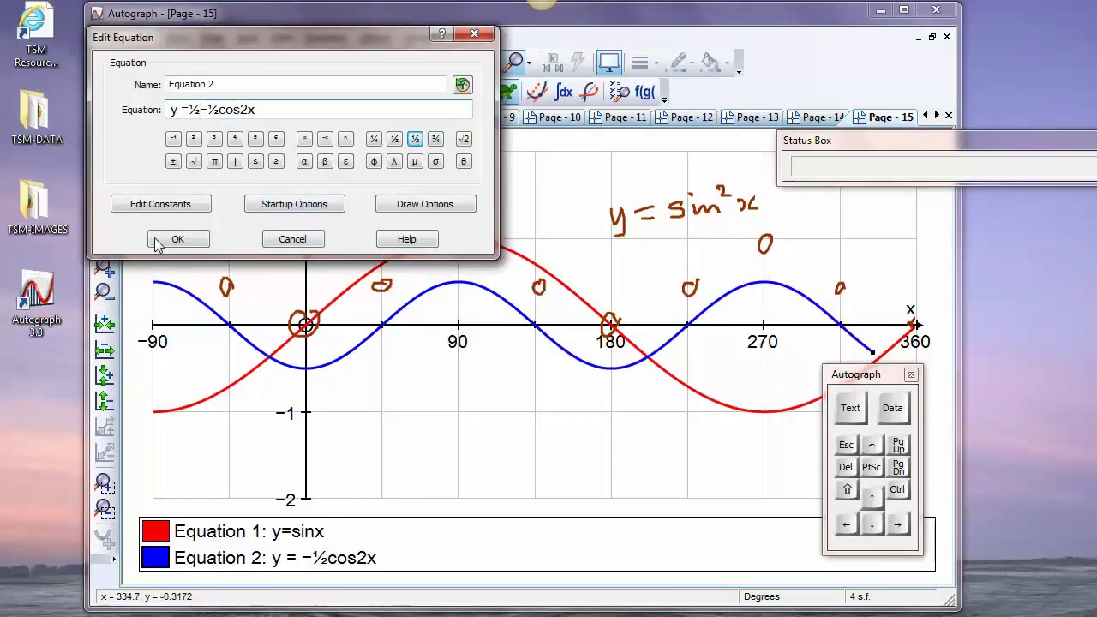
{"action": "left_click", "coordinate": [151, 244]}
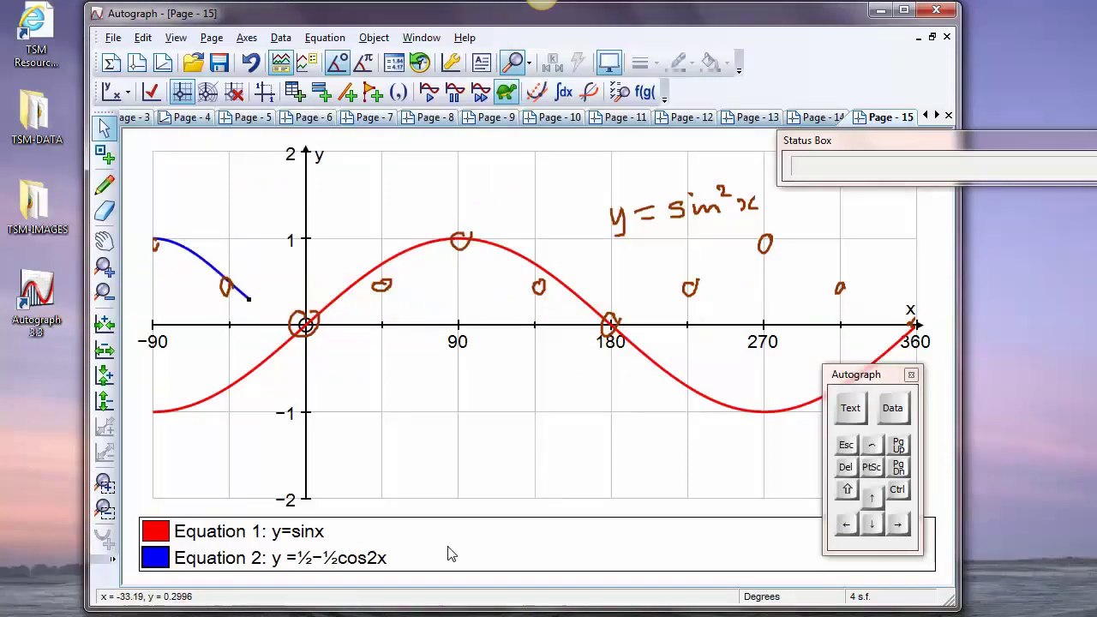
- Plot y = sin²x as a third equation to compare it with the shifted cosine curve
{"action": "left_click", "coordinate": [848, 409]}
{"action": "left_click", "coordinate": [804, 477]}
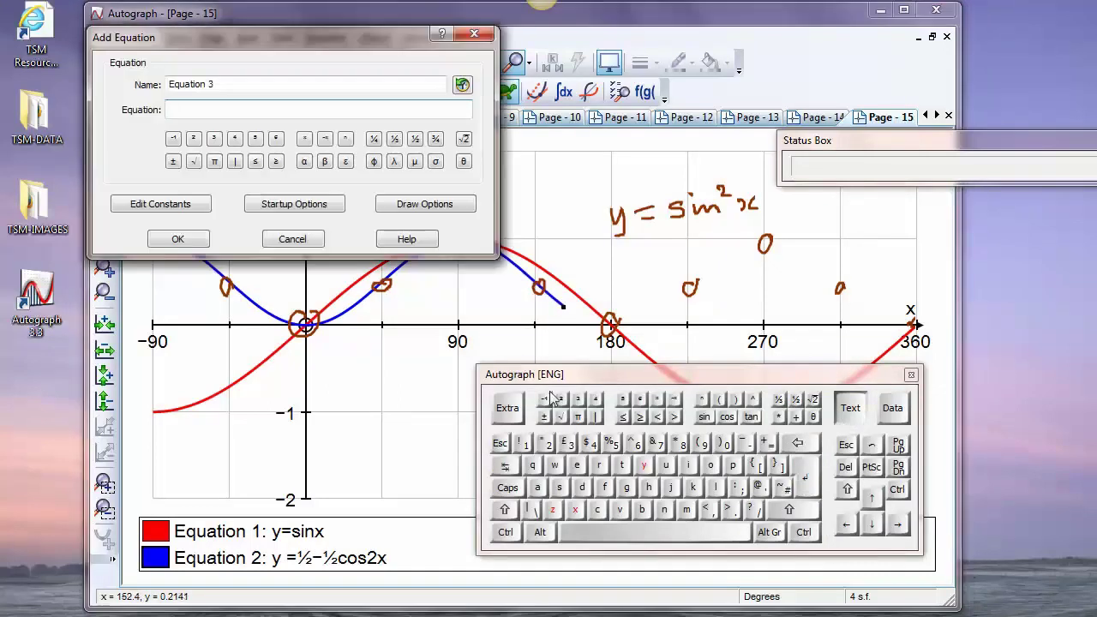
{"action": "left_click", "coordinate": [644, 464]}
{"action": "left_click", "coordinate": [661, 532]}
{"action": "left_click", "coordinate": [767, 443]}
{"action": "left_click", "coordinate": [694, 535]}
{"action": "left_click", "coordinate": [704, 417]}
{"action": "left_click", "coordinate": [560, 399]}
{"action": "left_click", "coordinate": [575, 509]}
{"action": "left_click", "coordinate": [852, 409]}
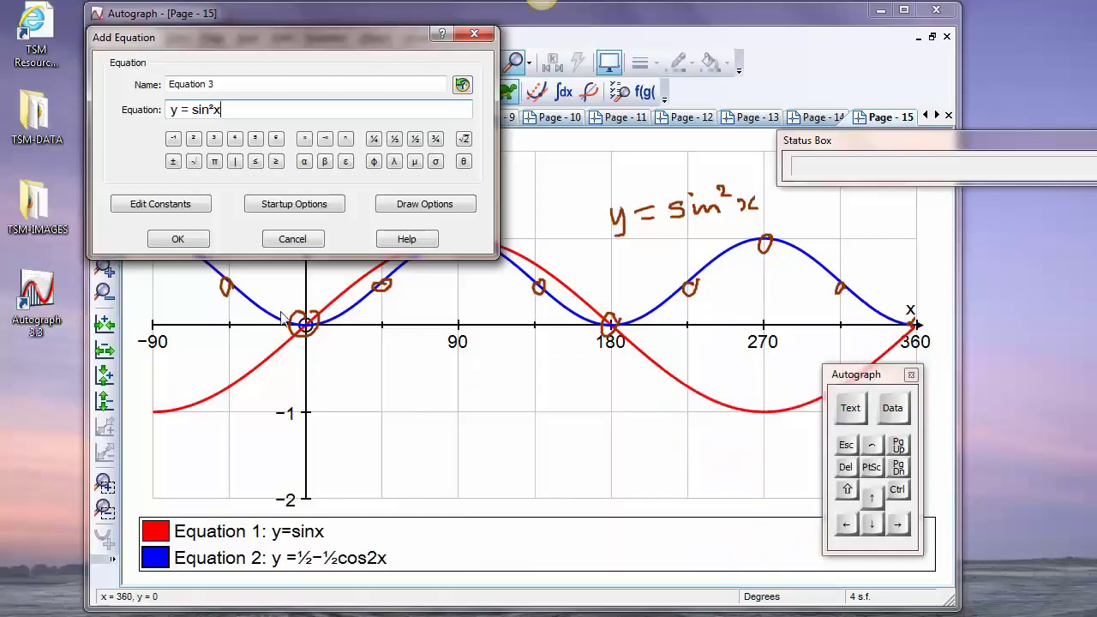
{"action": "left_click", "coordinate": [188, 238]}
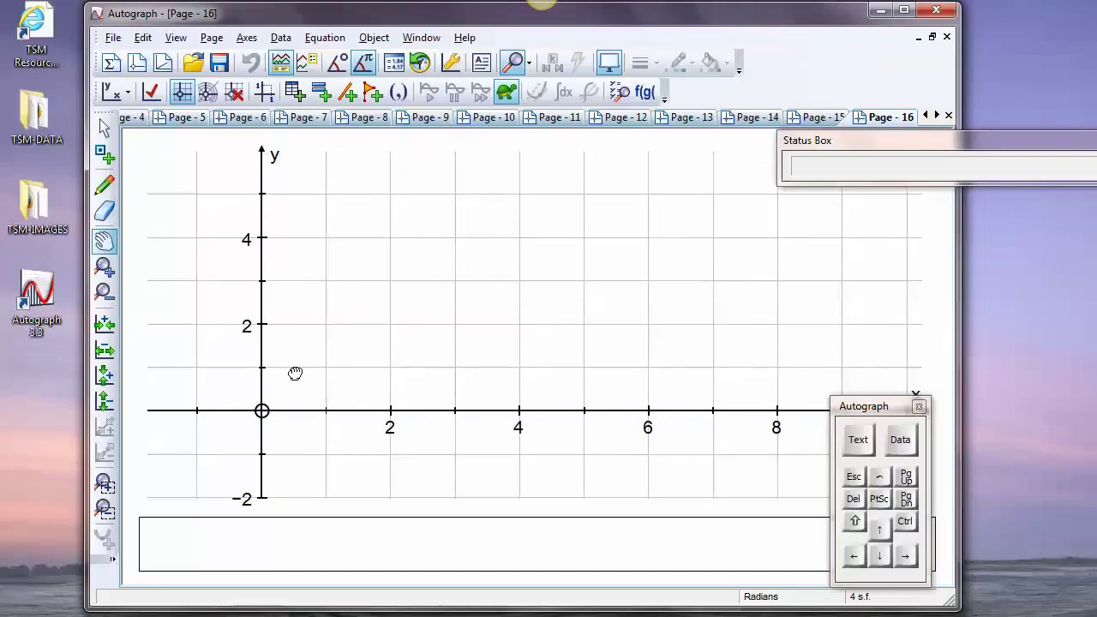
- Plot y = x² on the empty page by reusing the earlier equation, with mostly the first quadrant in view
{"action": "left_click_drag", "start_coordinate": [294, 374], "coordinate": [315, 364]}
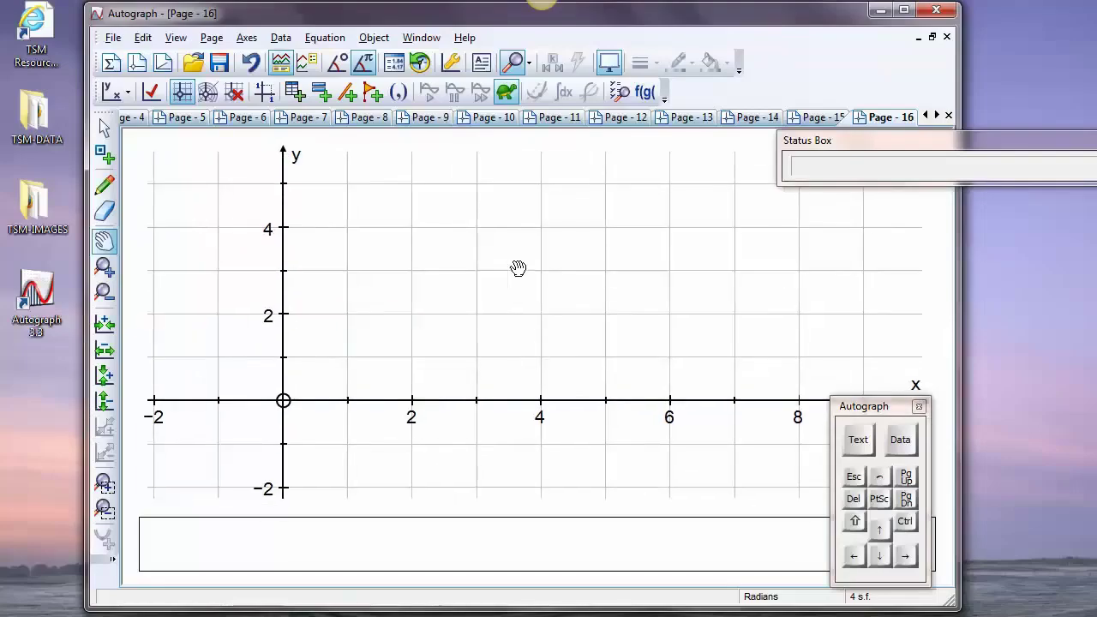
{"action": "right_click", "coordinate": [668, 288]}
{"action": "left_click", "coordinate": [687, 296]}
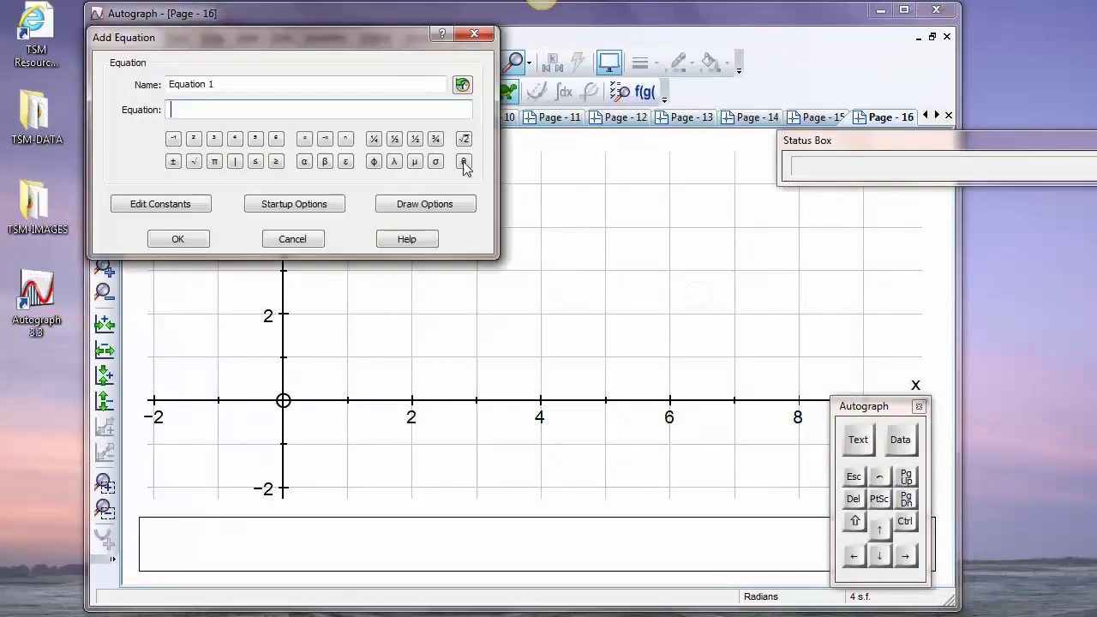
{"action": "left_click", "coordinate": [462, 86]}
{"action": "left_click", "coordinate": [185, 151]}
{"action": "left_click", "coordinate": [134, 206]}
{"action": "left_click", "coordinate": [178, 239]}
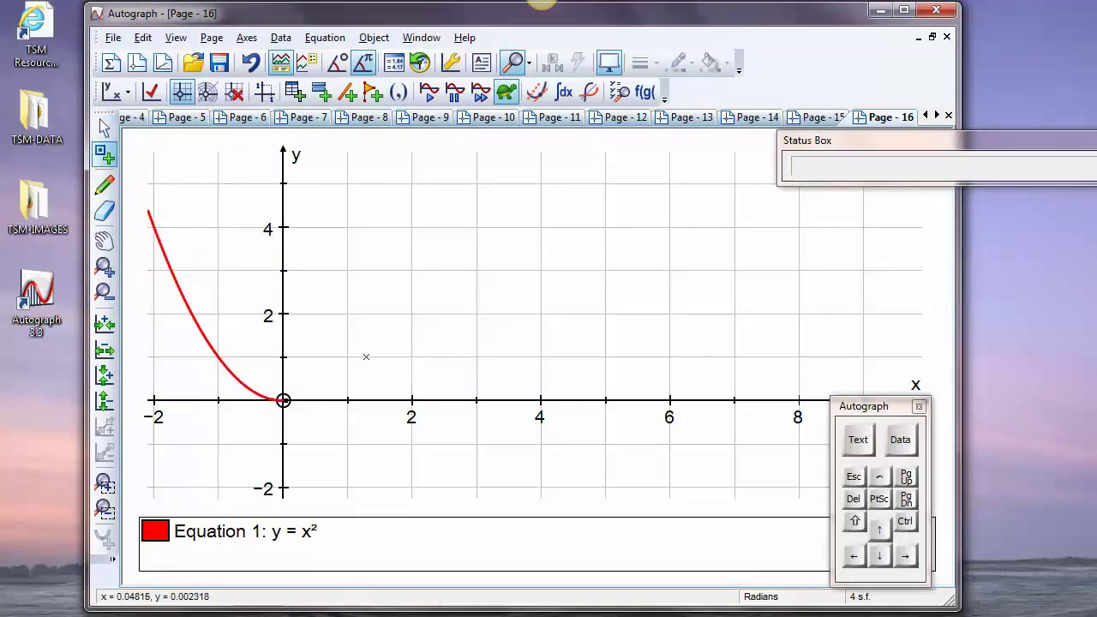
- Place points on y = x² at x = 1 and x = 2, and find the area between them using Rectangle (-) with 5 divisions
{"action": "left_click", "coordinate": [348, 357]}
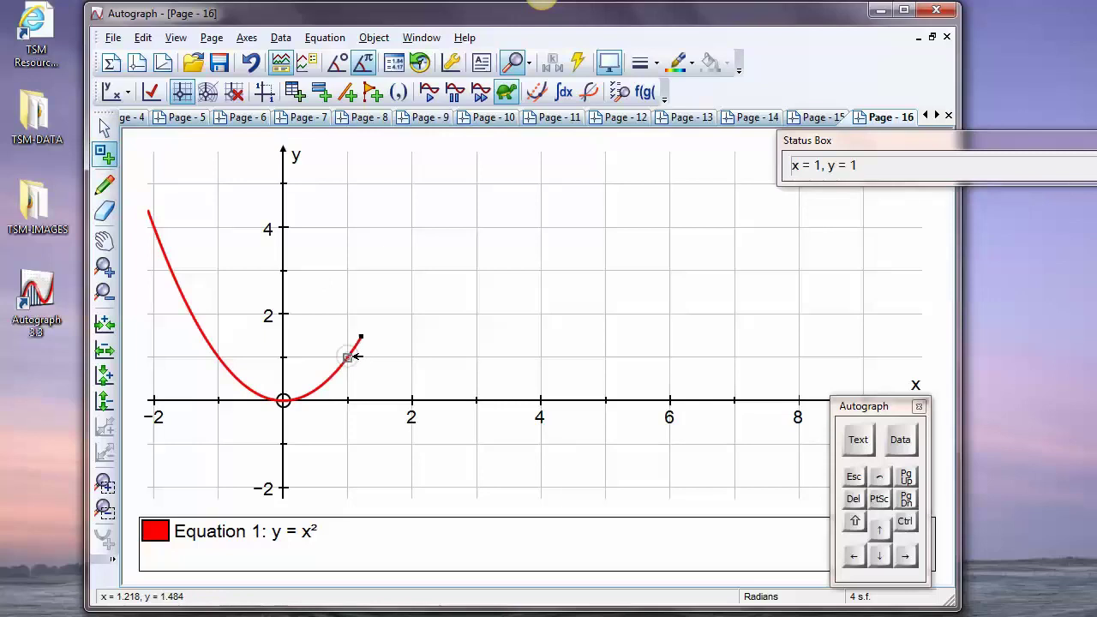
{"action": "left_click", "coordinate": [412, 228]}
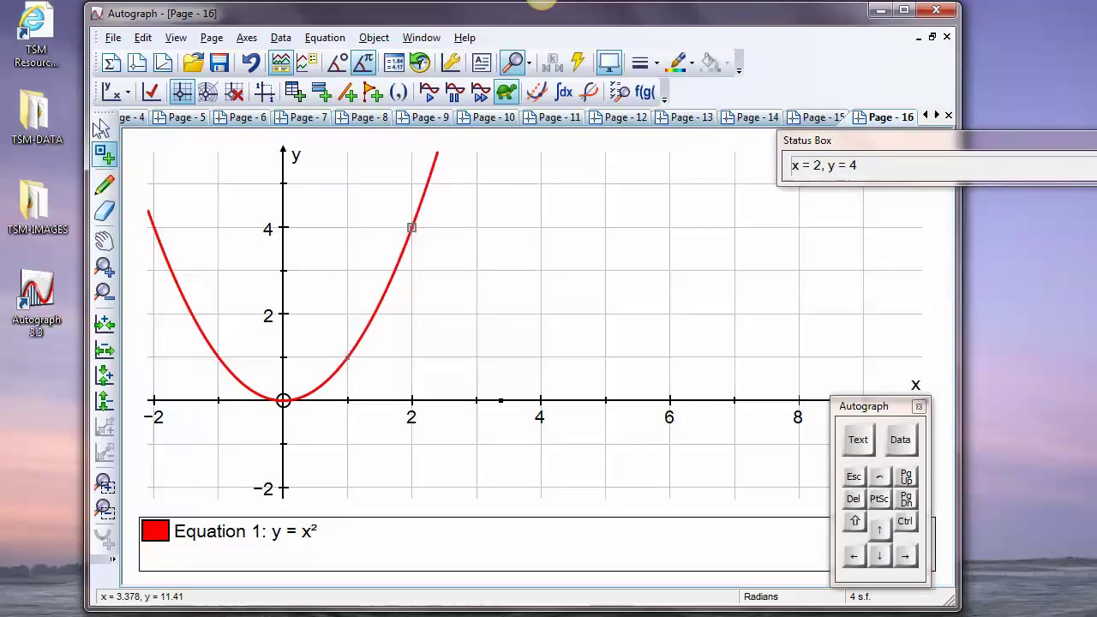
{"action": "left_click", "coordinate": [103, 127]}
{"action": "left_click_drag", "start_coordinate": [442, 216], "coordinate": [331, 374]}
{"action": "right_click", "coordinate": [522, 204]}
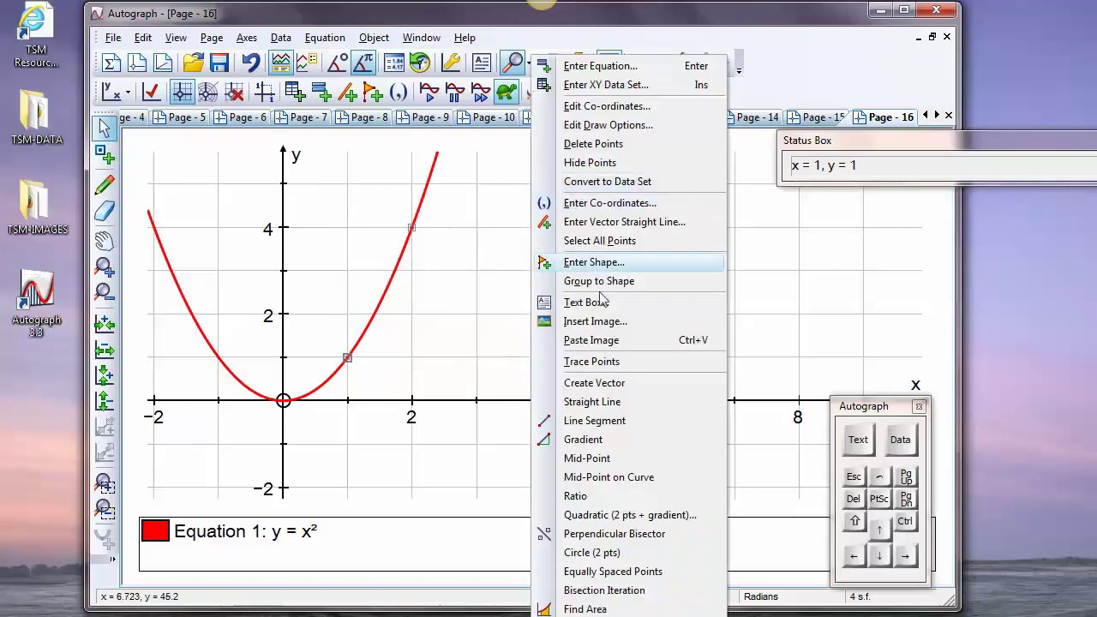
{"action": "left_click", "coordinate": [585, 608]}
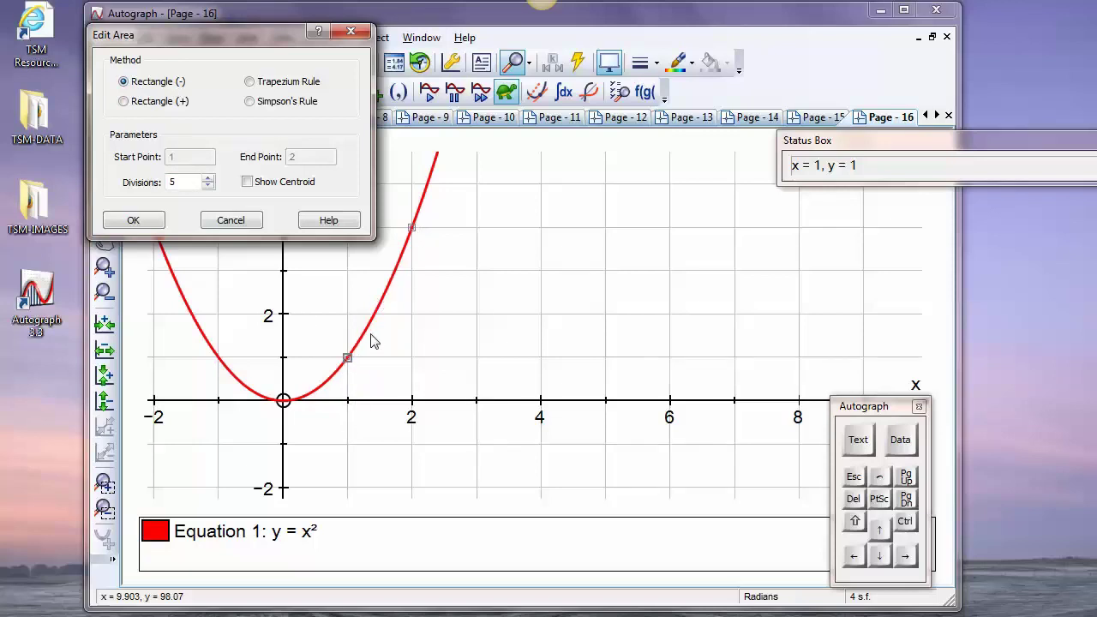
{"action": "left_click", "coordinate": [130, 222]}
- Select the rectangles under the curve and show their area in the enlarged status box
{"action": "left_click_drag", "start_coordinate": [415, 228], "coordinate": [414, 251]}
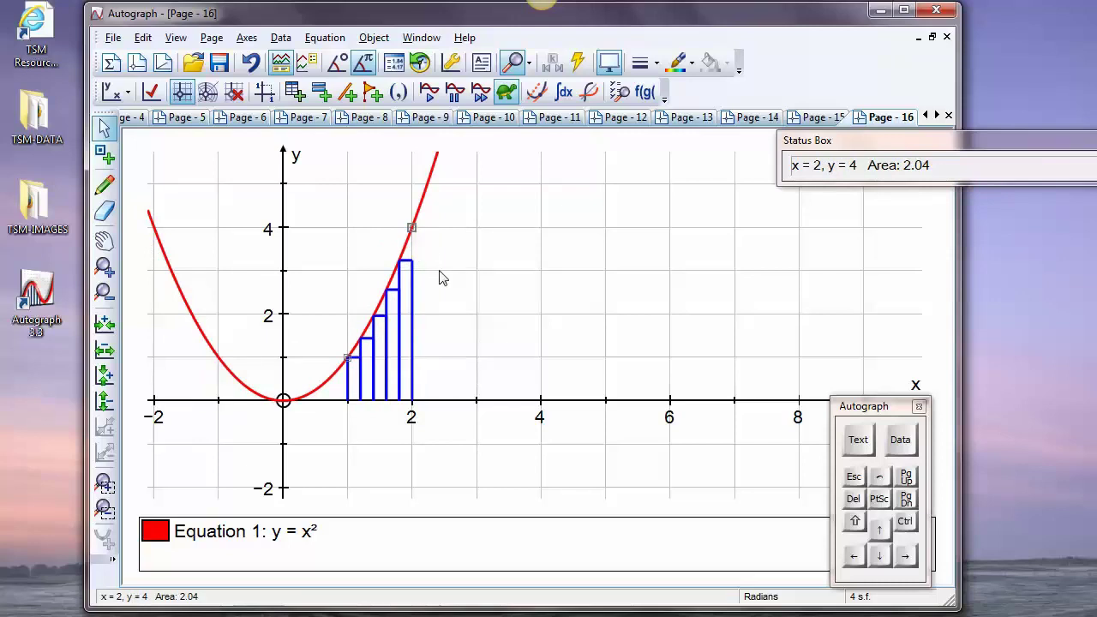
{"action": "left_click", "coordinate": [444, 269]}
{"action": "left_click", "coordinate": [414, 320]}
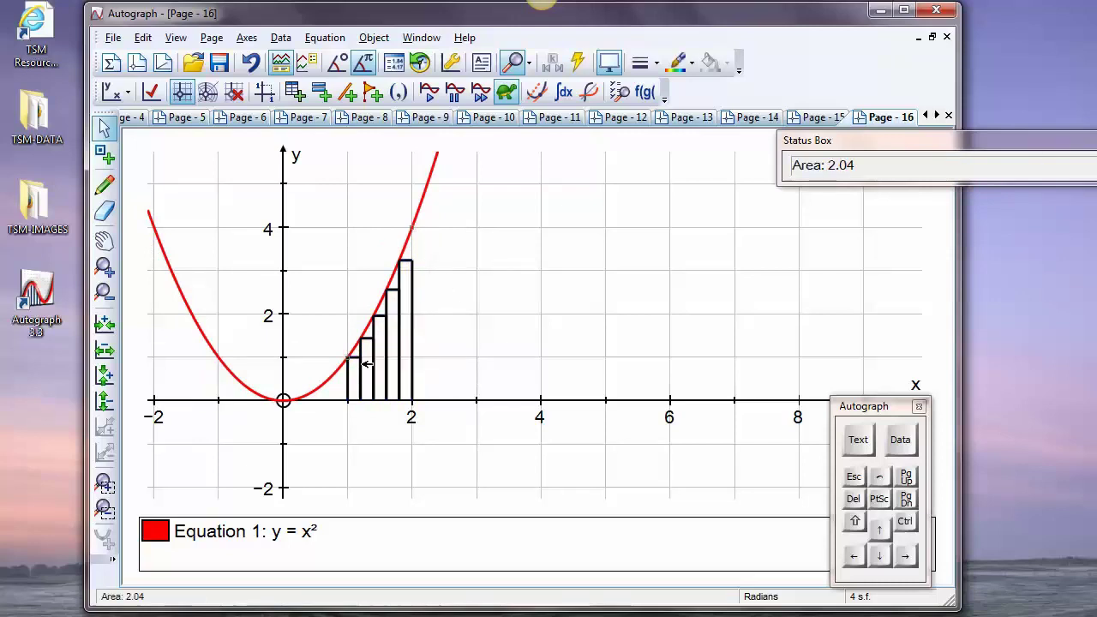
{"action": "left_click", "coordinate": [127, 600]}
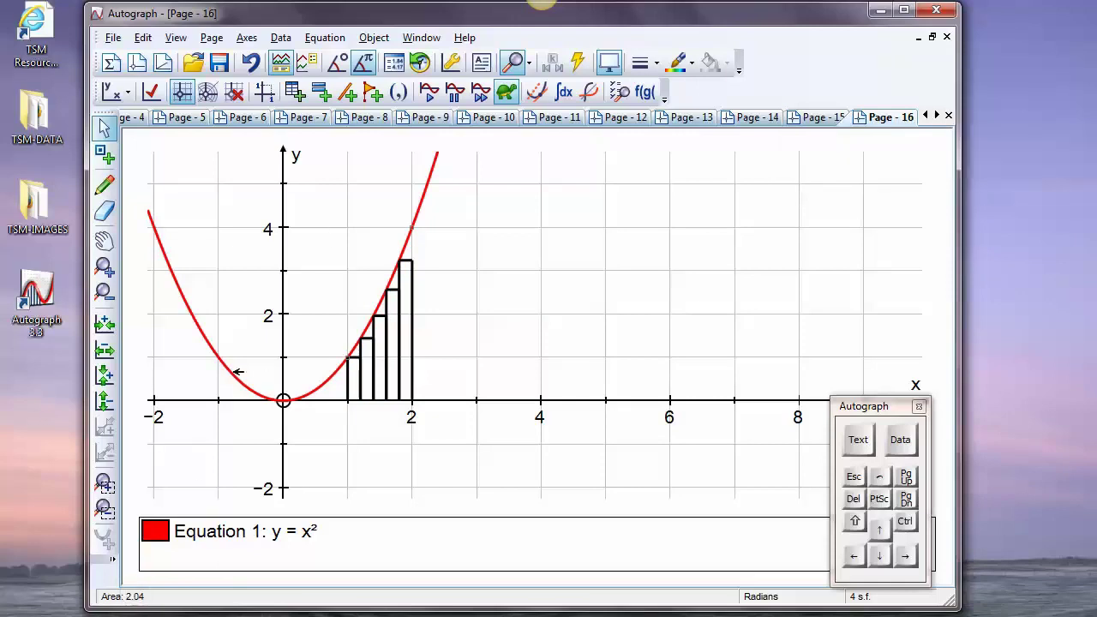
{"action": "left_click", "coordinate": [124, 598]}
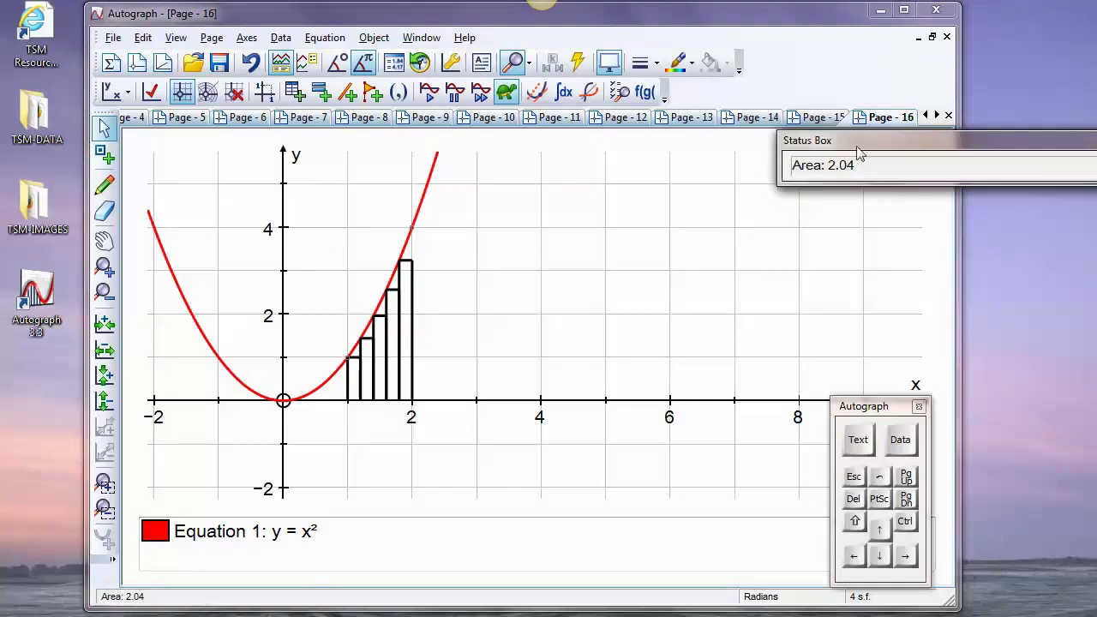
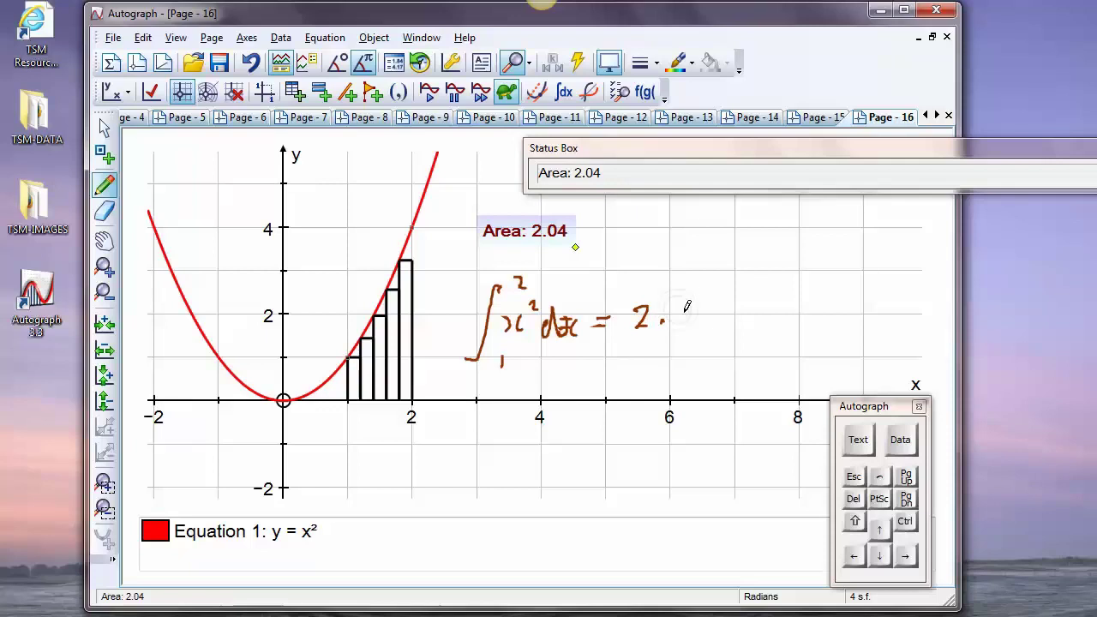
- Finish the handwritten integral value as 2.3 recurring with the pen, and circle both it and the labelled area value
{"action": "left_click_drag", "start_coordinate": [683, 308], "coordinate": [682, 329]}
{"action": "left_click", "coordinate": [681, 292]}
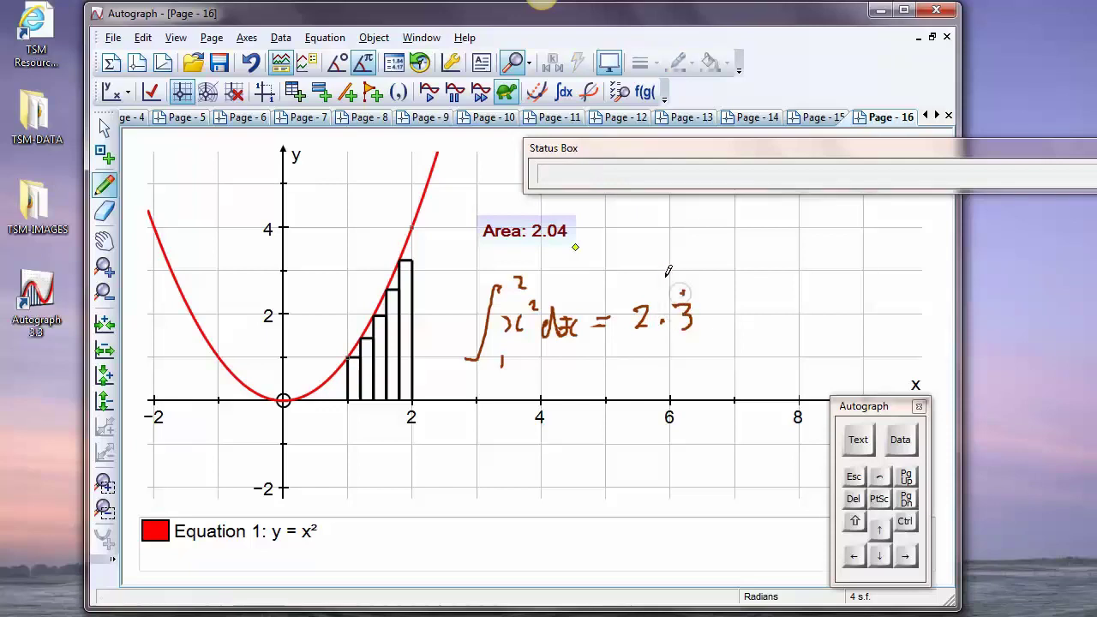
{"action": "mouse_move", "coordinate": [581, 215]}
{"action": "left_mouse_down"}
{"action": "mouse_move", "coordinate": [542, 217]}
{"action": "mouse_move", "coordinate": [573, 249]}
{"action": "left_mouse_up"}
{"action": "mouse_move", "coordinate": [716, 284]}
{"action": "left_mouse_down"}
{"action": "mouse_move", "coordinate": [657, 290]}
{"action": "mouse_move", "coordinate": [699, 346]}
{"action": "left_mouse_up"}
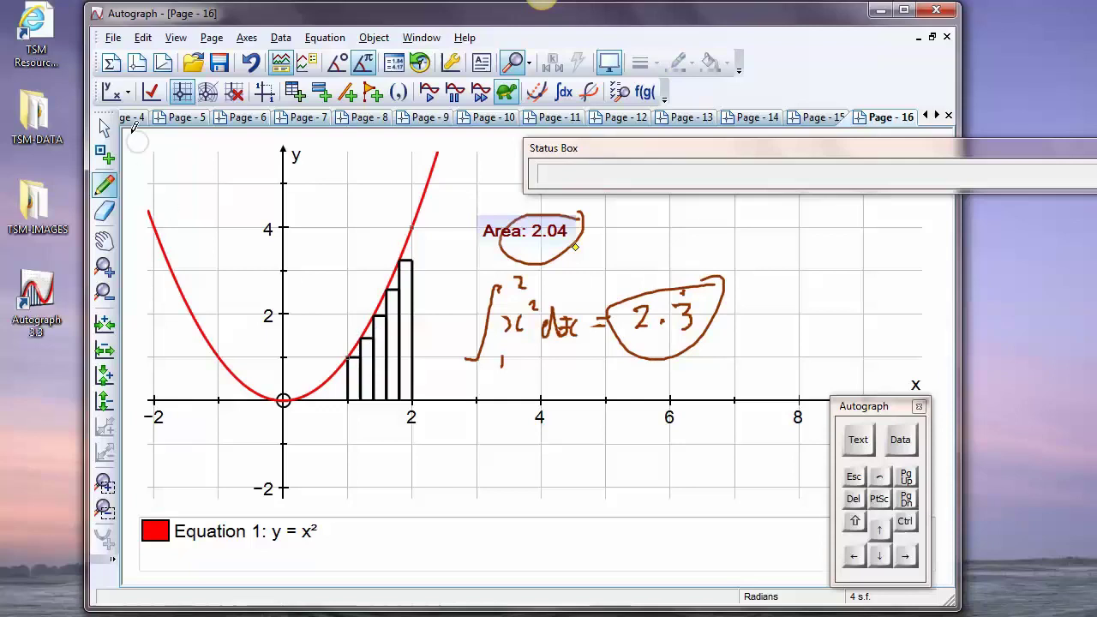
{"action": "left_click", "coordinate": [106, 128]}
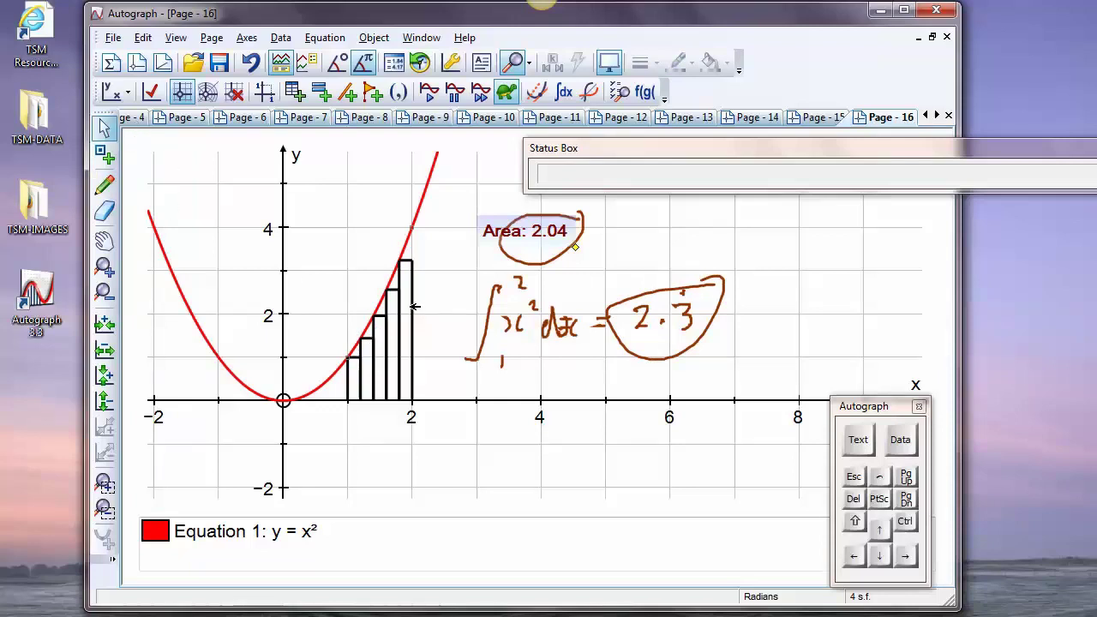
{"action": "double_click", "coordinate": [415, 306]}
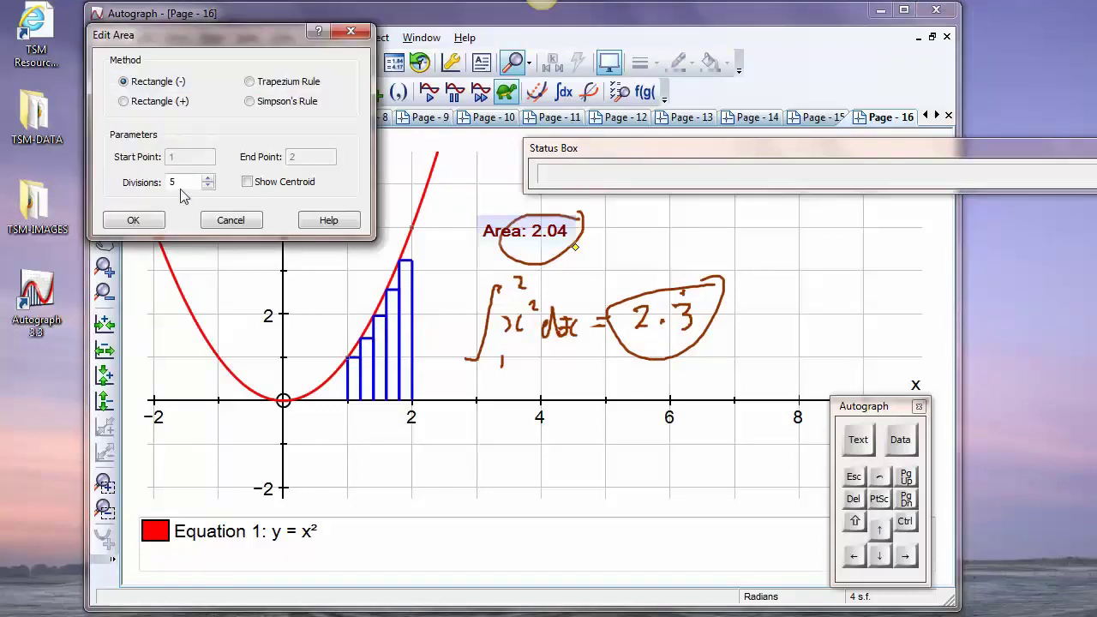
{"action": "left_click", "coordinate": [230, 220]}
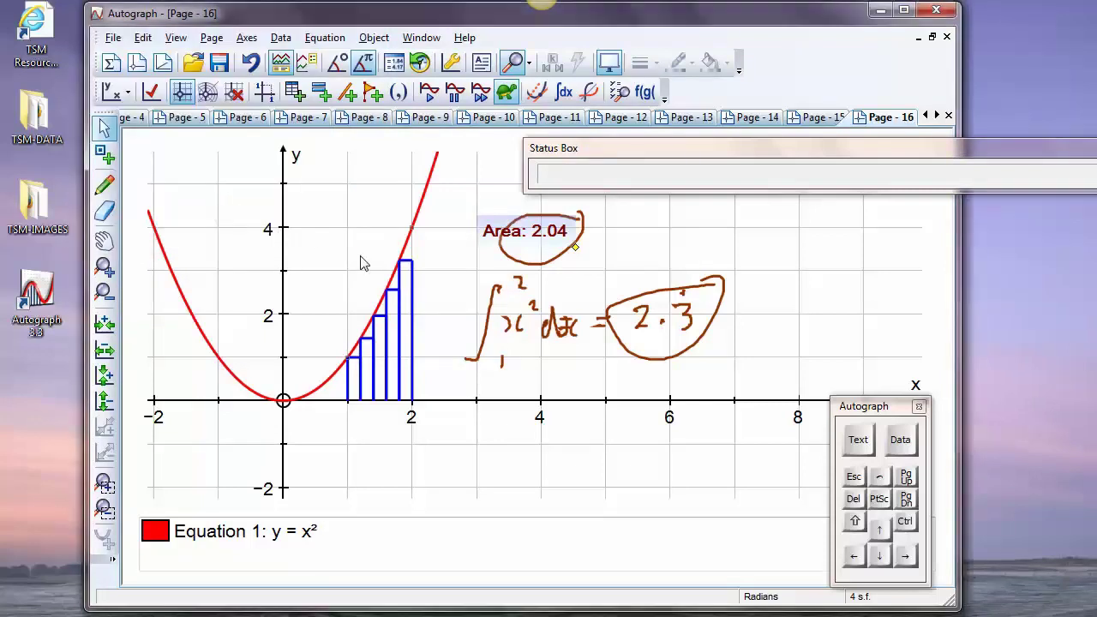
- Move the area's upper-limit point along the curve to x = 2.3 in steps of 0.1 and return it to x = 2
{"action": "left_click", "coordinate": [417, 318]}
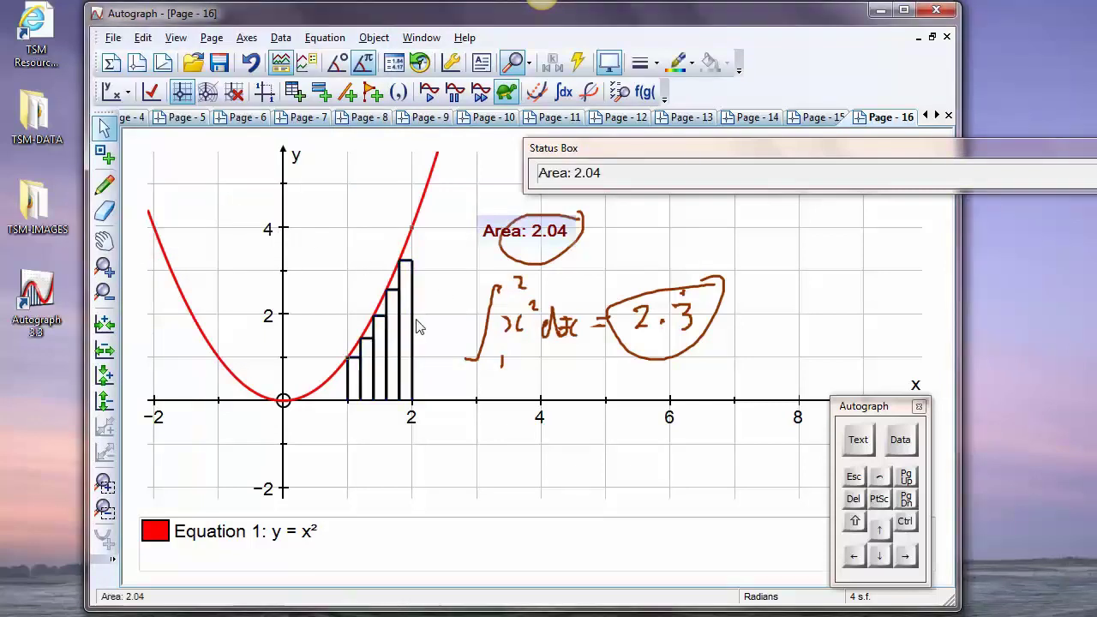
{"action": "left_click", "coordinate": [414, 230]}
{"action": "left_click", "coordinate": [578, 63]}
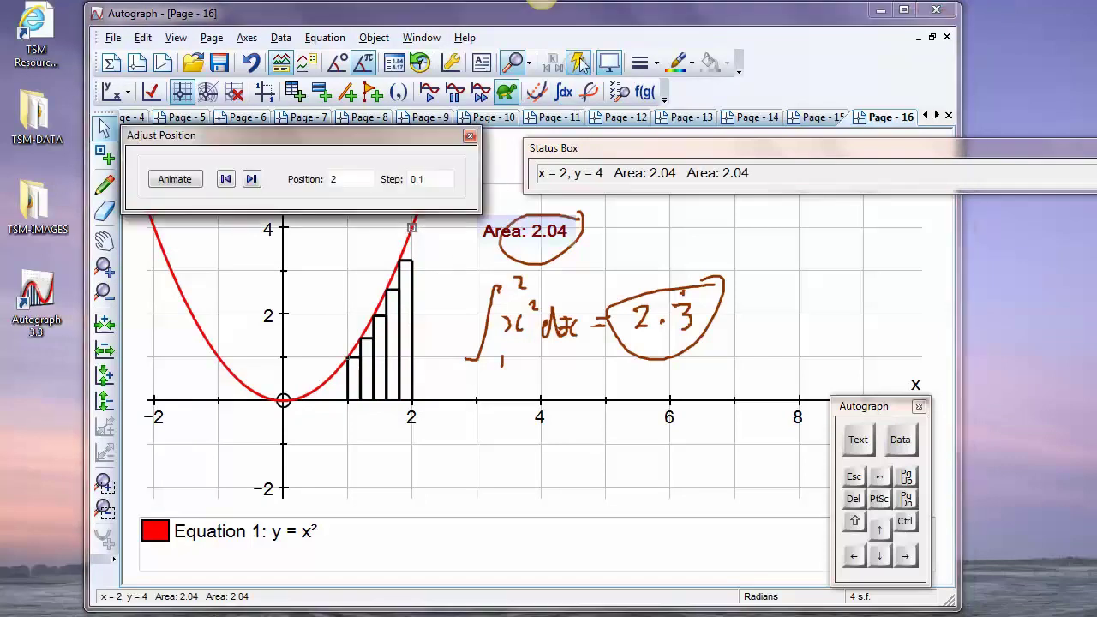
{"action": "left_click", "coordinate": [252, 178]}
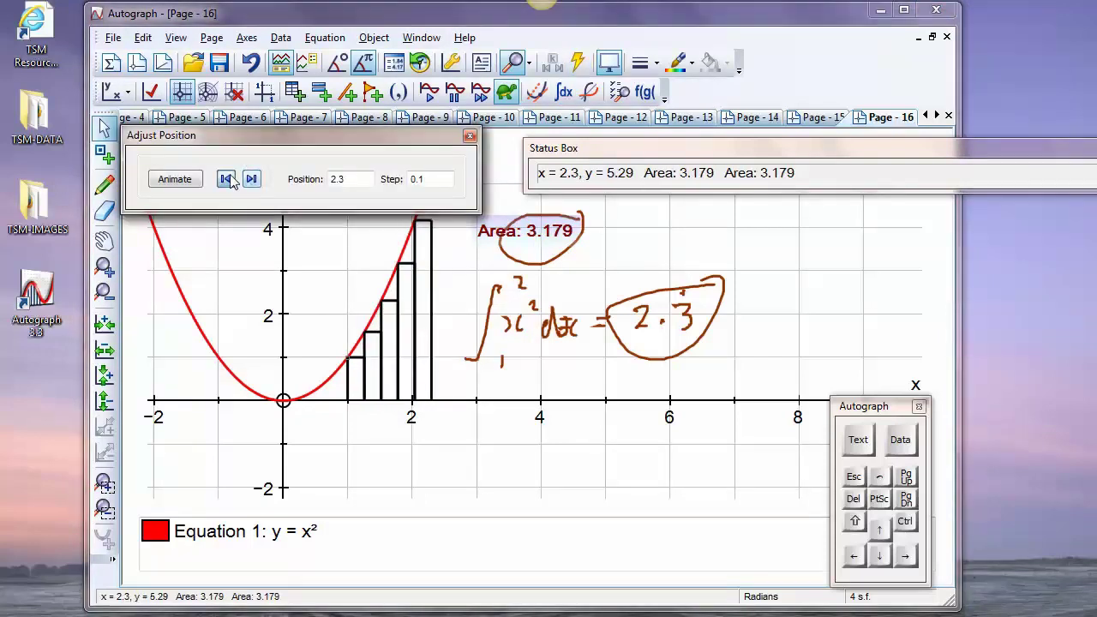
{"action": "left_click", "coordinate": [233, 179]}
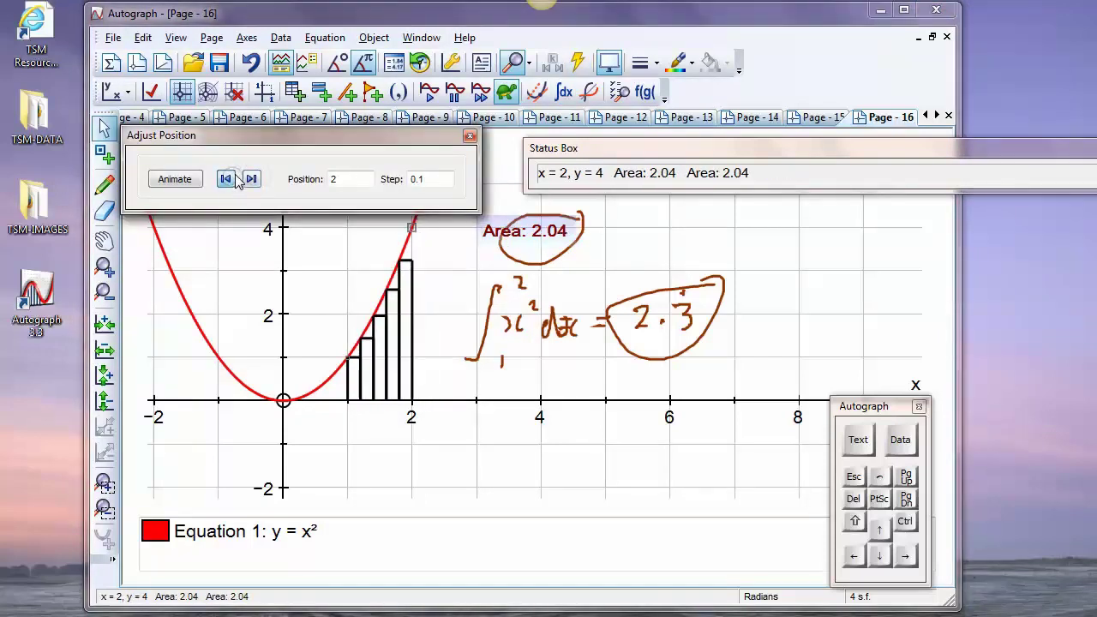
{"action": "left_click", "coordinate": [452, 251]}
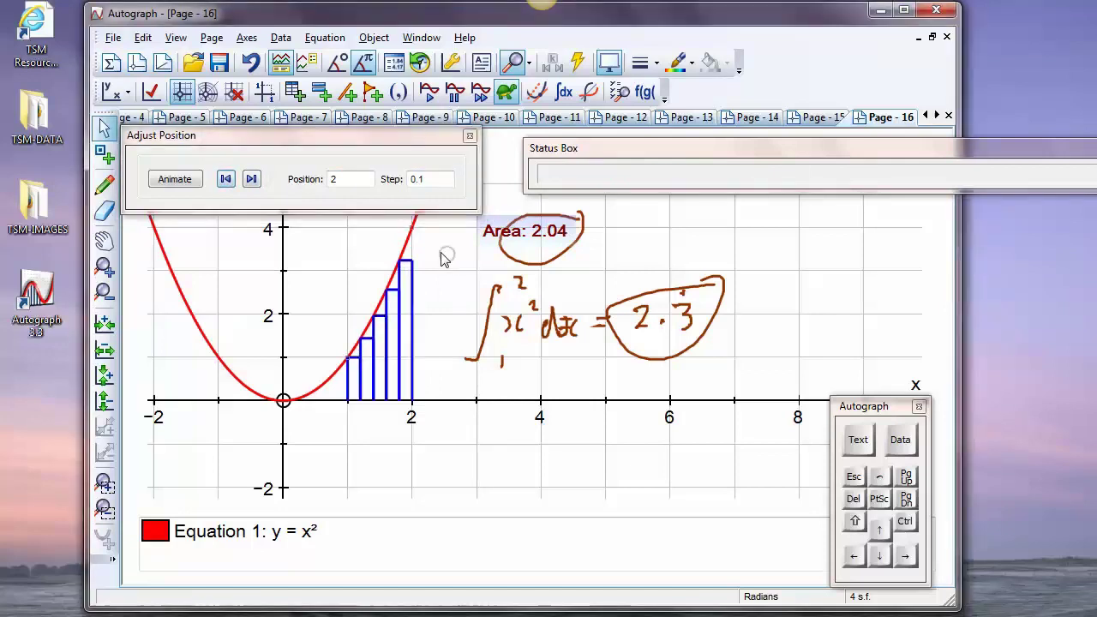
{"action": "left_click", "coordinate": [469, 137]}
- Increase the number of divisions of the rectangle area one at a time up to 32
{"action": "left_click", "coordinate": [414, 307]}
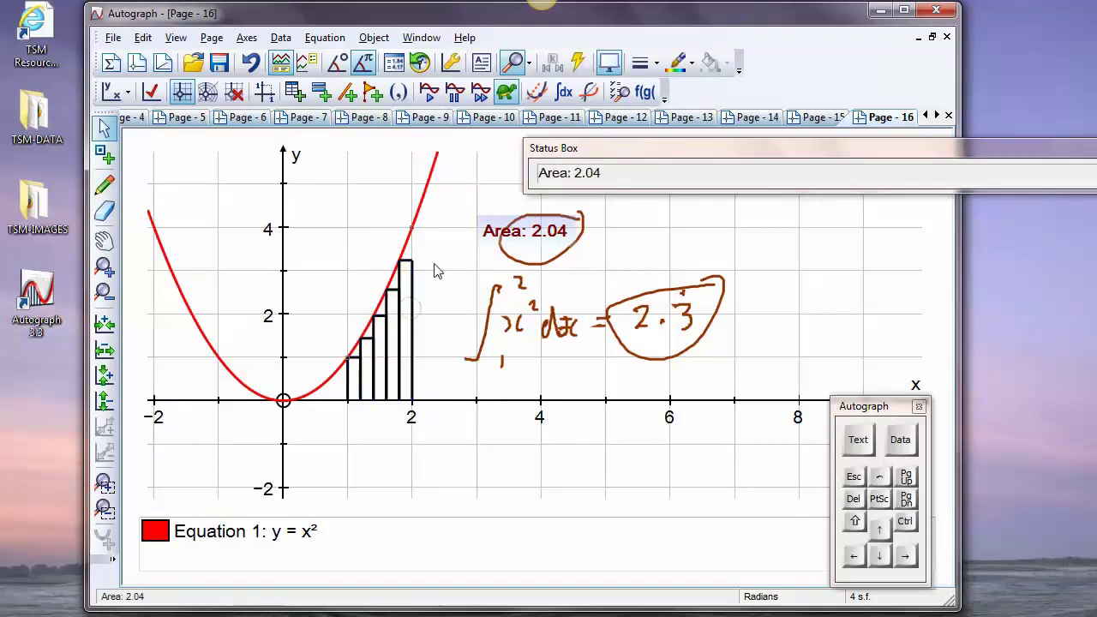
{"action": "left_click", "coordinate": [578, 67]}
{"action": "mouse_move", "coordinate": [254, 152]}
{"action": "left_mouse_down"}
{"action": "mouse_move", "coordinate": [327, 90]}
{"action": "mouse_move", "coordinate": [266, 162]}
{"action": "left_mouse_up"}
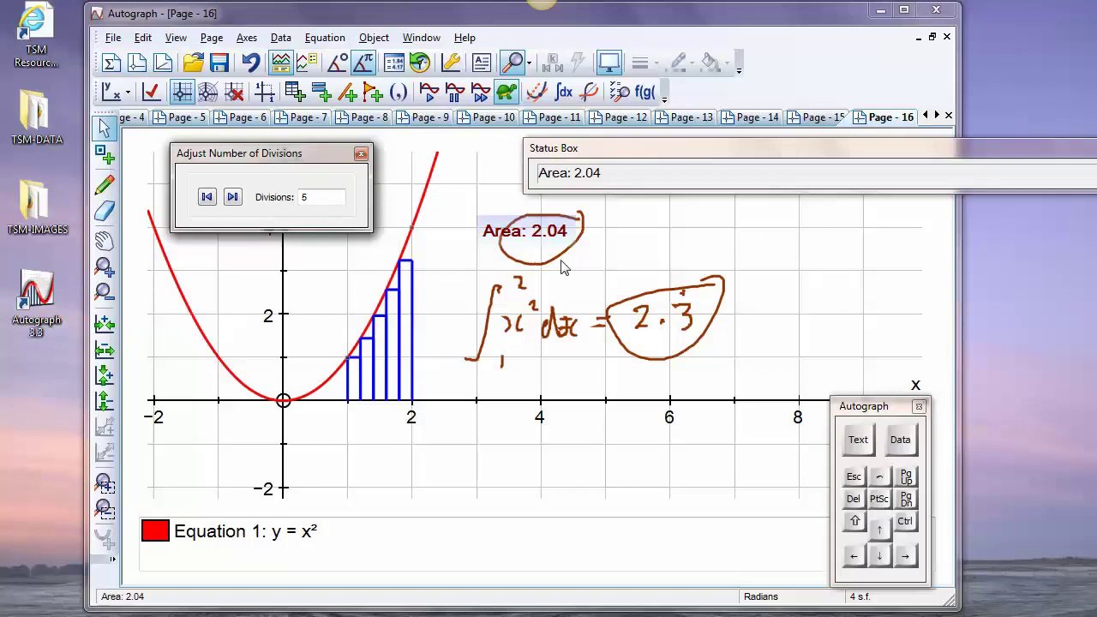
{"action": "left_click", "coordinate": [233, 197]}
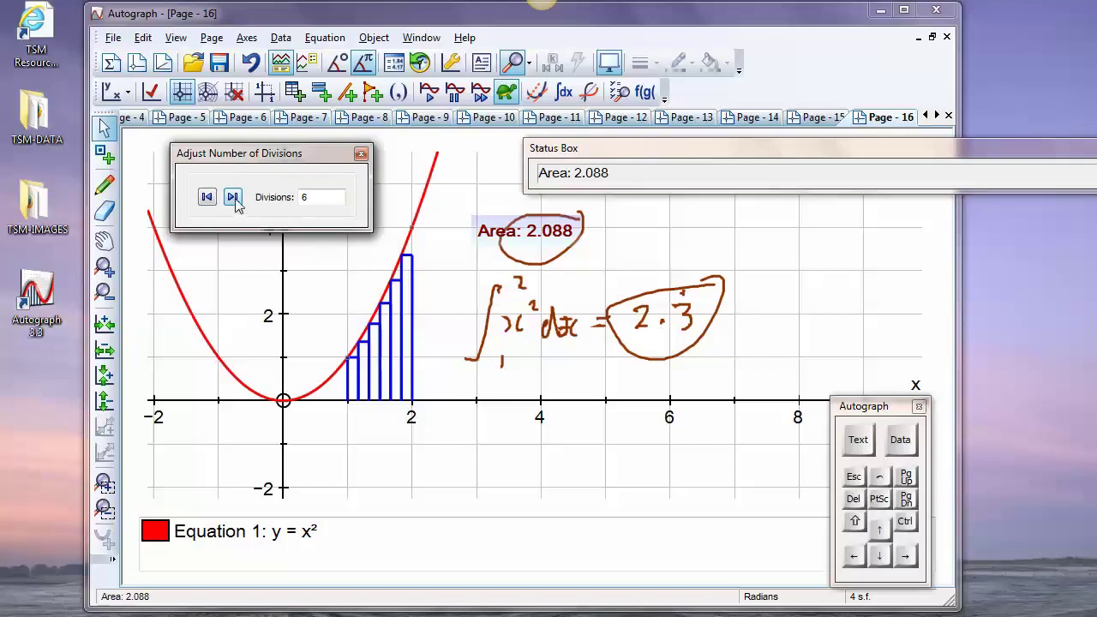
{"action": "left_click", "coordinate": [233, 197]}
{"action": "left_click", "coordinate": [234, 198]}
{"action": "left_click", "coordinate": [234, 198]}
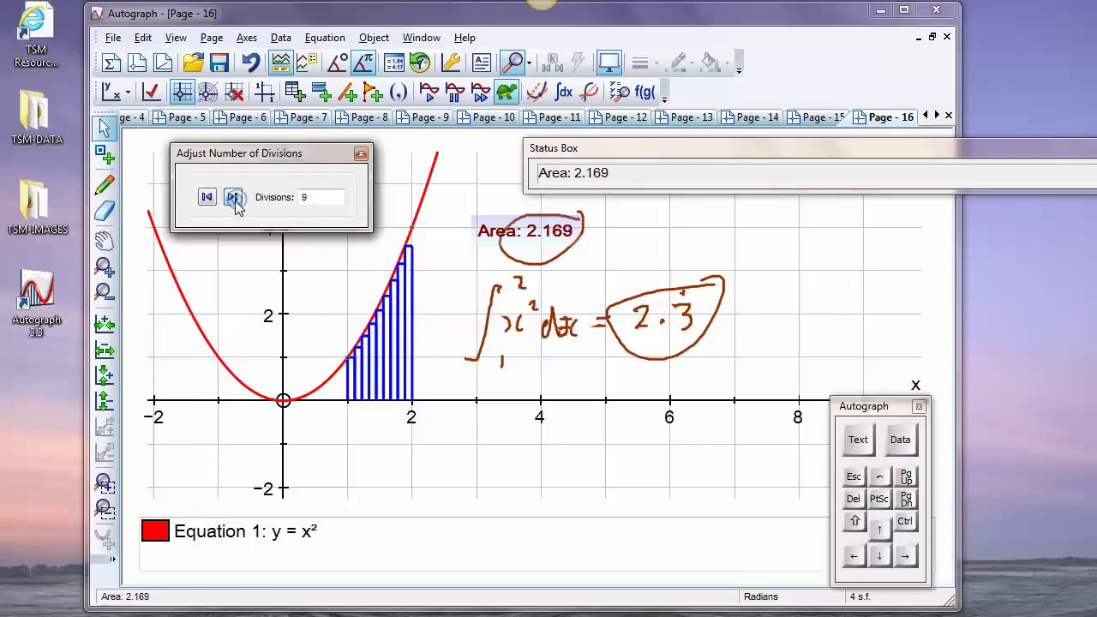
{"action": "left_click", "coordinate": [235, 198]}
{"action": "left_click", "coordinate": [235, 199]}
{"action": "left_click", "coordinate": [235, 198]}
{"action": "left_click", "coordinate": [237, 200]}
{"action": "left_click", "coordinate": [239, 201]}
{"action": "left_click", "coordinate": [238, 200]}
{"action": "left_click", "coordinate": [237, 201]}
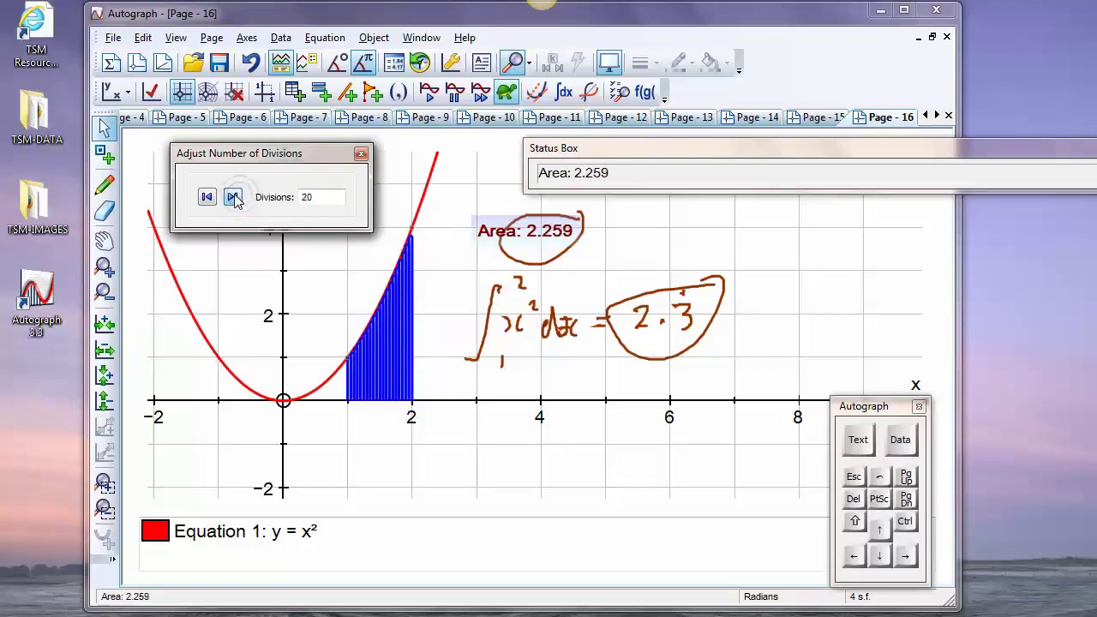
{"action": "left_click", "coordinate": [236, 200]}
{"action": "left_click", "coordinate": [235, 200]}
{"action": "left_click", "coordinate": [233, 198]}
{"action": "left_click", "coordinate": [233, 198]}
{"action": "left_click", "coordinate": [233, 198]}
{"action": "left_click", "coordinate": [233, 198]}
{"action": "left_click", "coordinate": [233, 198]}
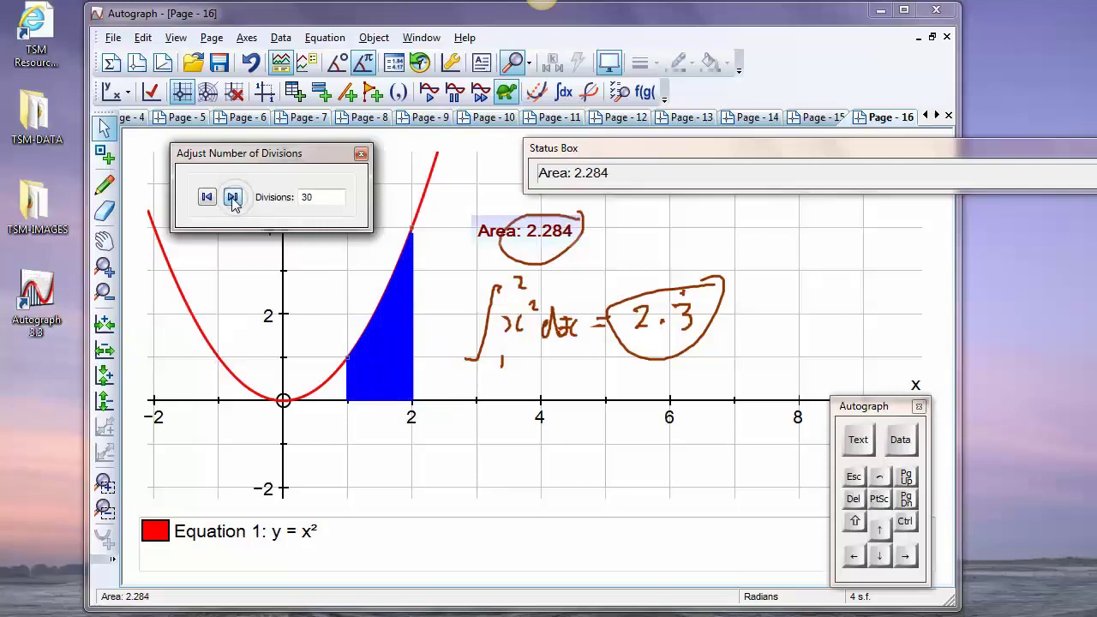
{"action": "left_click", "coordinate": [234, 198]}
{"action": "left_click", "coordinate": [234, 198]}
- Set the number of divisions to 500 and move the on-screen keyboard clear of the graph's x-axis
{"action": "left_click_drag", "start_coordinate": [319, 198], "coordinate": [292, 216]}
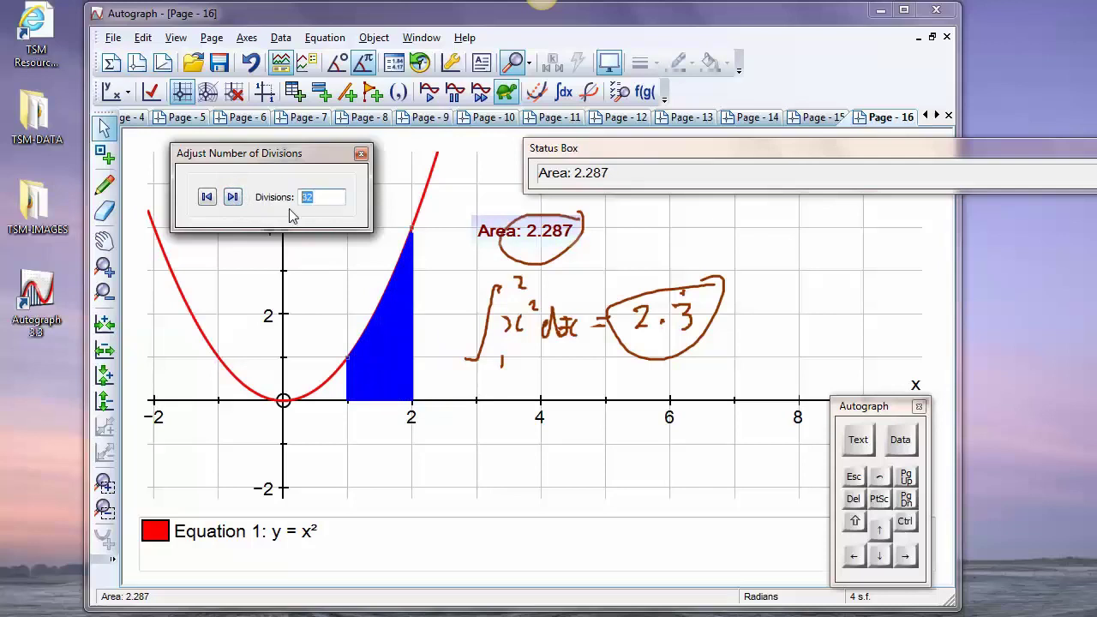
{"action": "left_click", "coordinate": [900, 439]}
{"action": "left_click", "coordinate": [961, 484]}
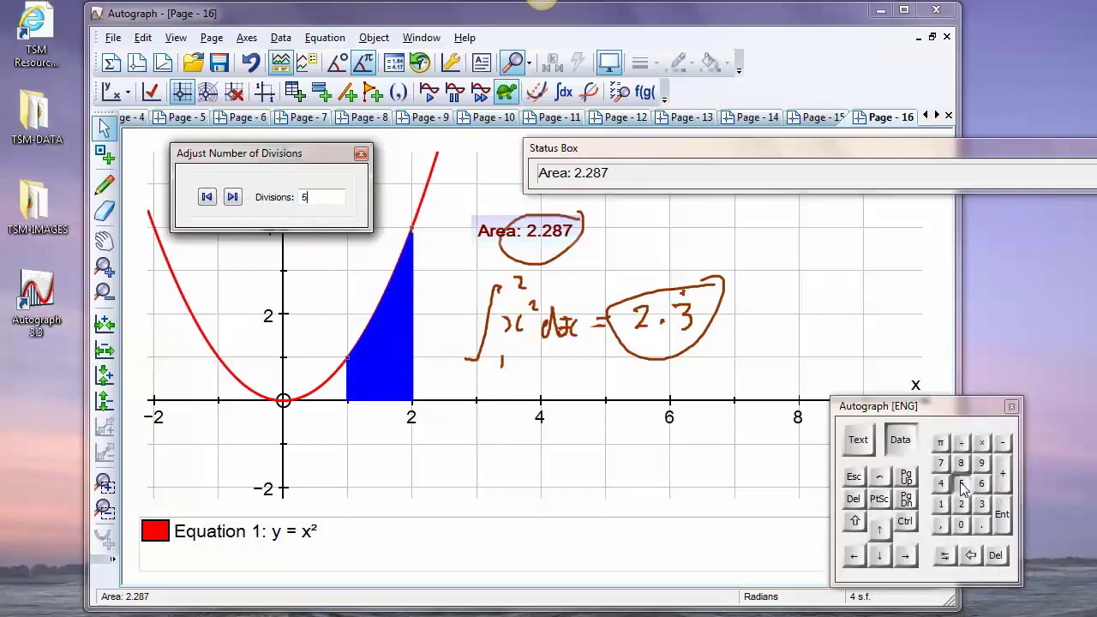
{"action": "double_click", "coordinate": [961, 525]}
{"action": "left_click", "coordinate": [1003, 514]}
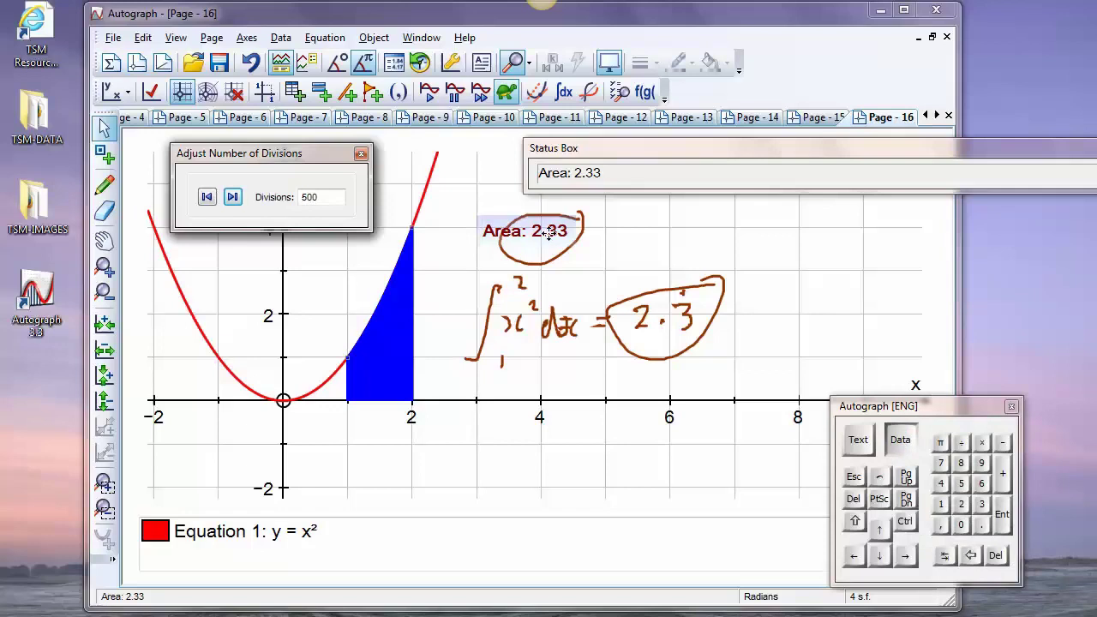
{"action": "left_click_drag", "start_coordinate": [937, 413], "coordinate": [957, 312]}
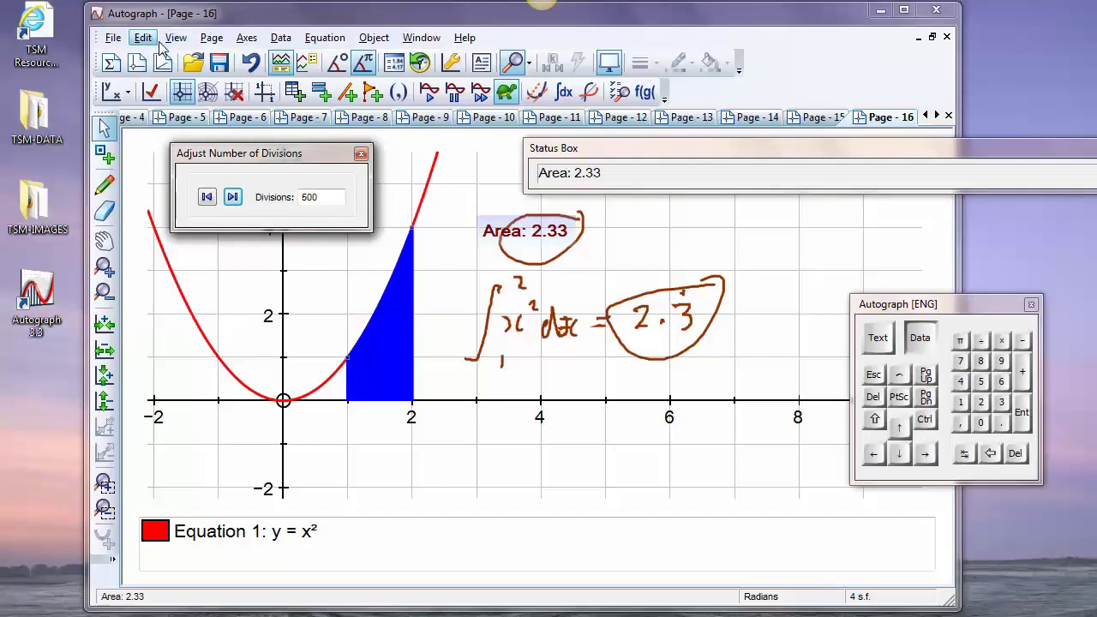
- Set the page precision to 10 significant figures and close the divisions adjustment
{"action": "left_click", "coordinate": [210, 40]}
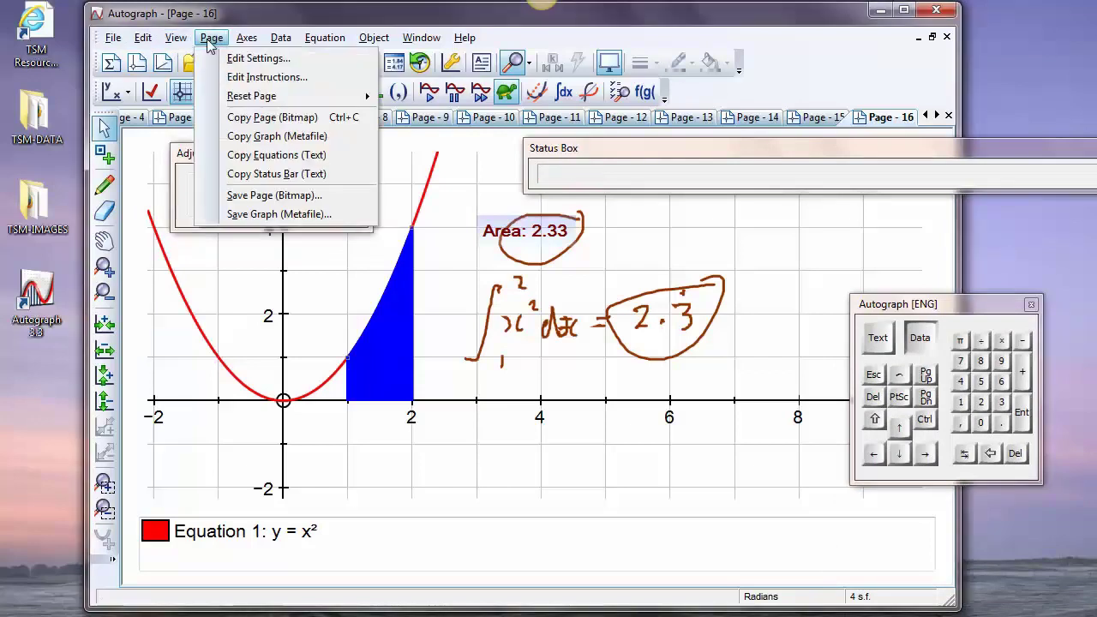
{"action": "left_click", "coordinate": [251, 59]}
{"action": "left_click", "coordinate": [373, 166]}
{"action": "left_click", "coordinate": [373, 166]}
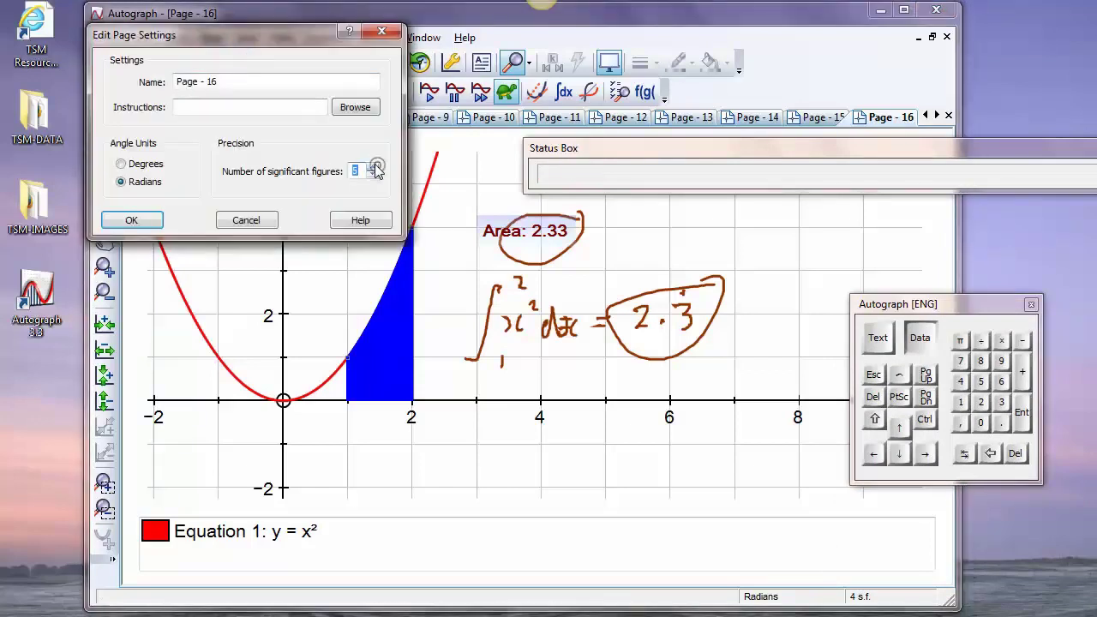
{"action": "left_click", "coordinate": [373, 167]}
{"action": "left_click", "coordinate": [373, 166]}
{"action": "left_click", "coordinate": [373, 167]}
{"action": "left_click", "coordinate": [373, 166]}
{"action": "left_click", "coordinate": [131, 221]}
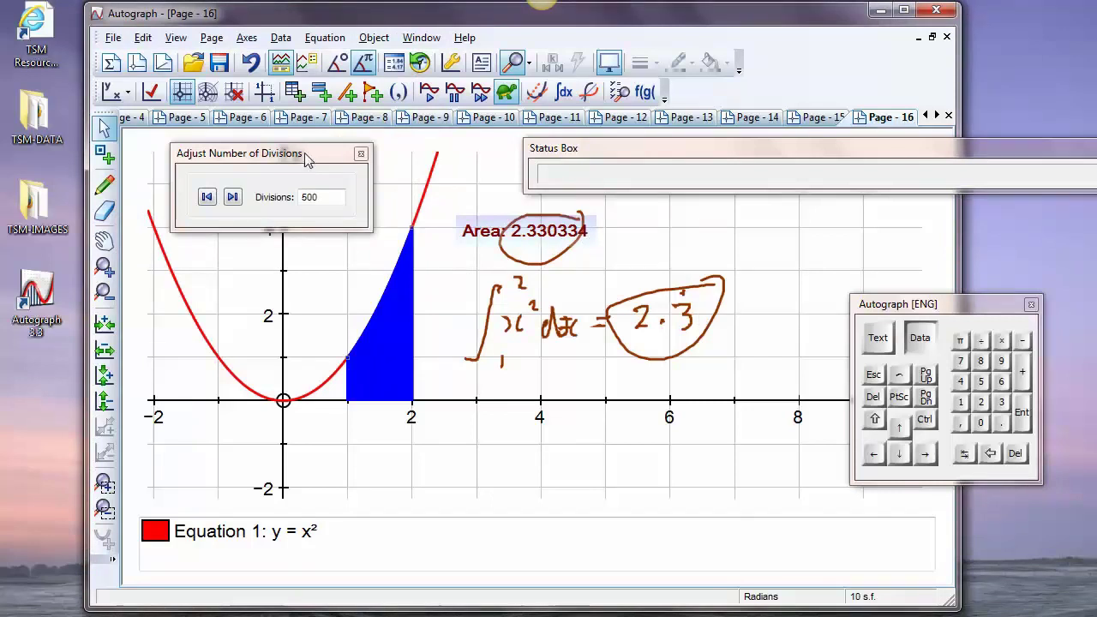
{"action": "left_click", "coordinate": [361, 155]}
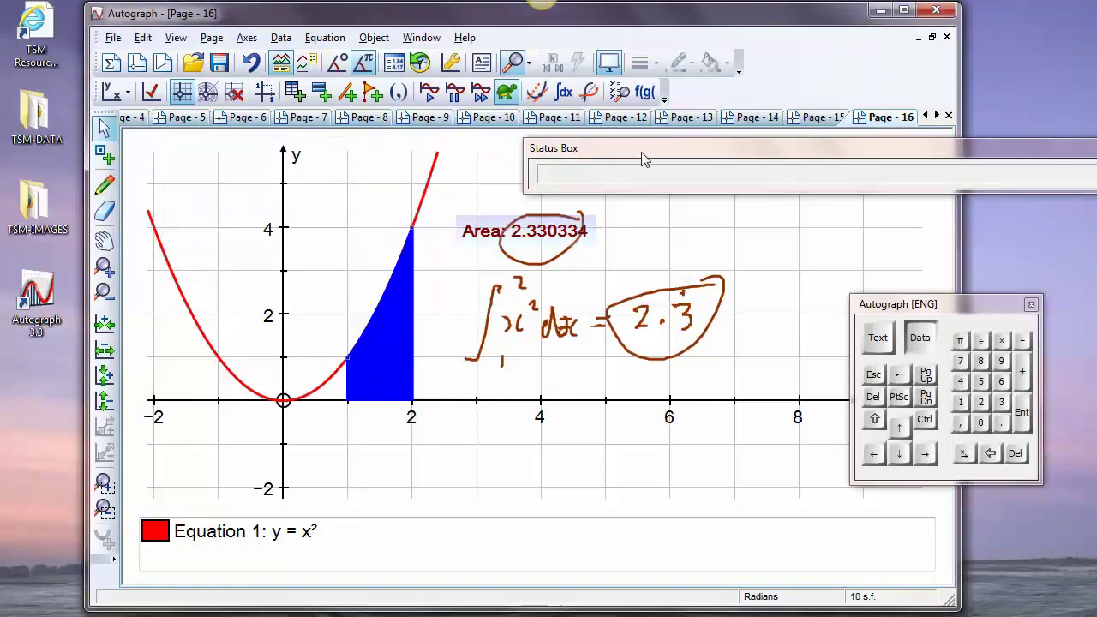
- Examine closely how the rectangle tops fit against the y = x² curve around x = 1.49
{"action": "left_click", "coordinate": [104, 266]}
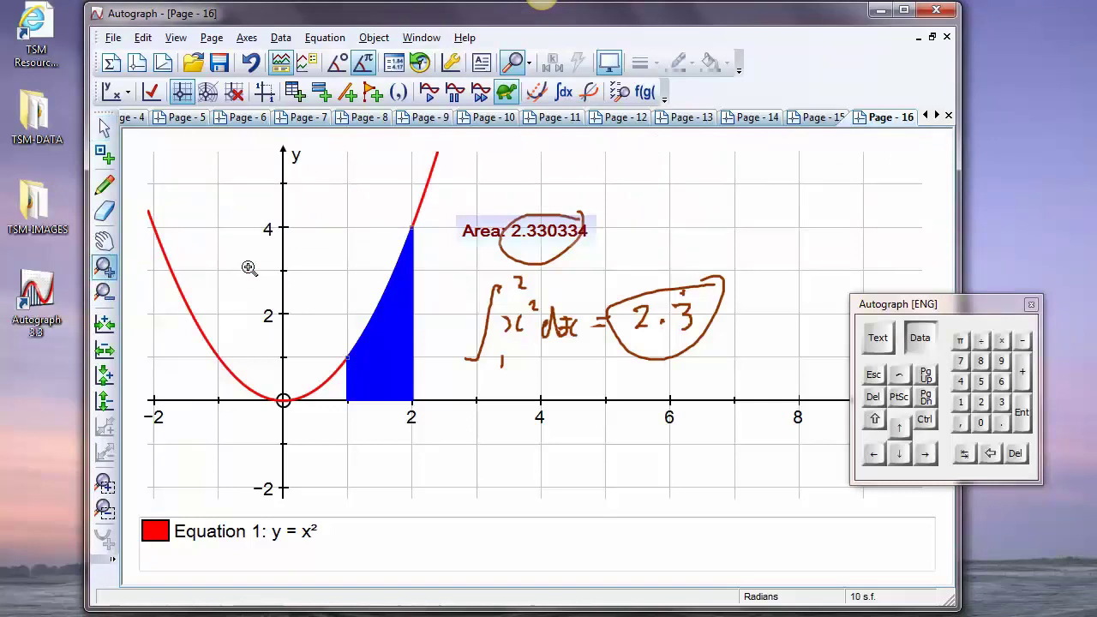
{"action": "left_click", "coordinate": [384, 299]}
{"action": "left_click", "coordinate": [535, 324]}
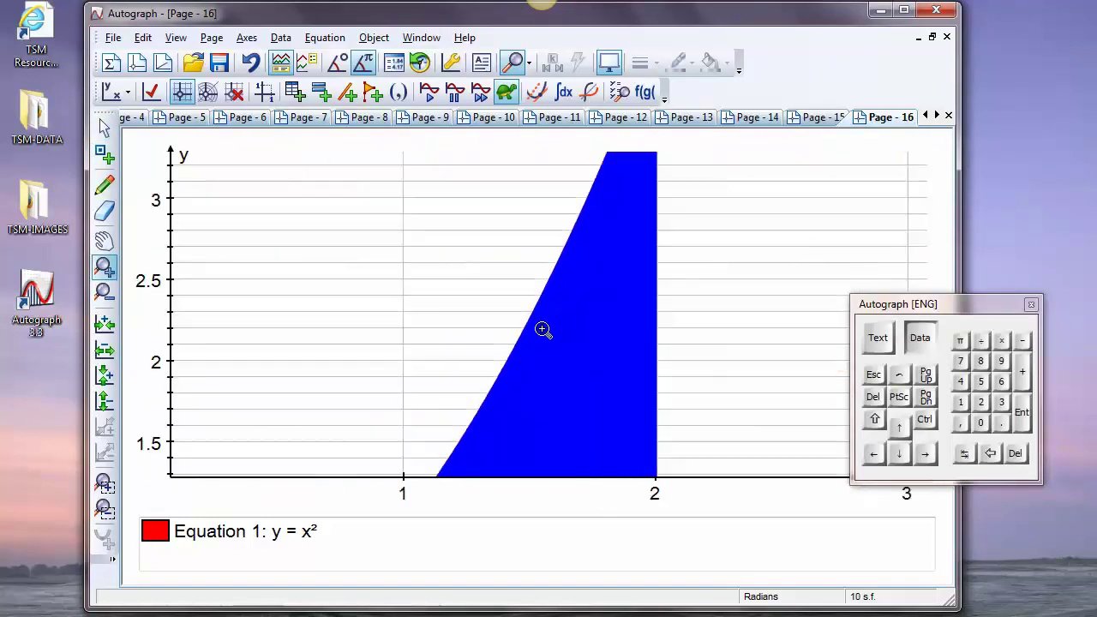
{"action": "left_click", "coordinate": [539, 324]}
{"action": "left_click", "coordinate": [542, 319]}
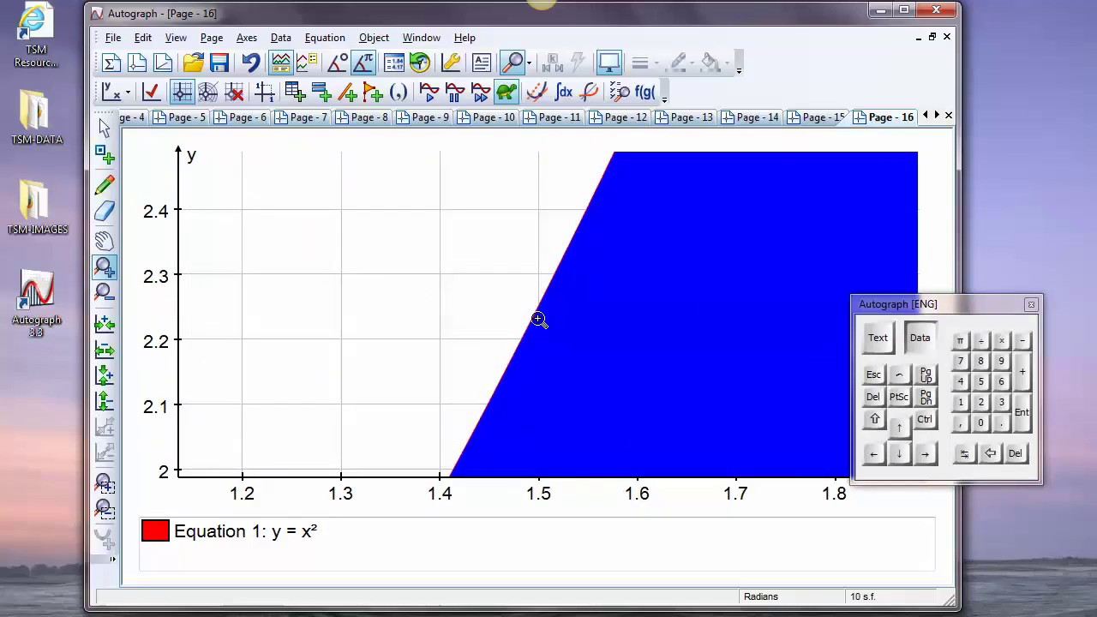
{"action": "left_click", "coordinate": [538, 320]}
{"action": "left_click", "coordinate": [545, 322]}
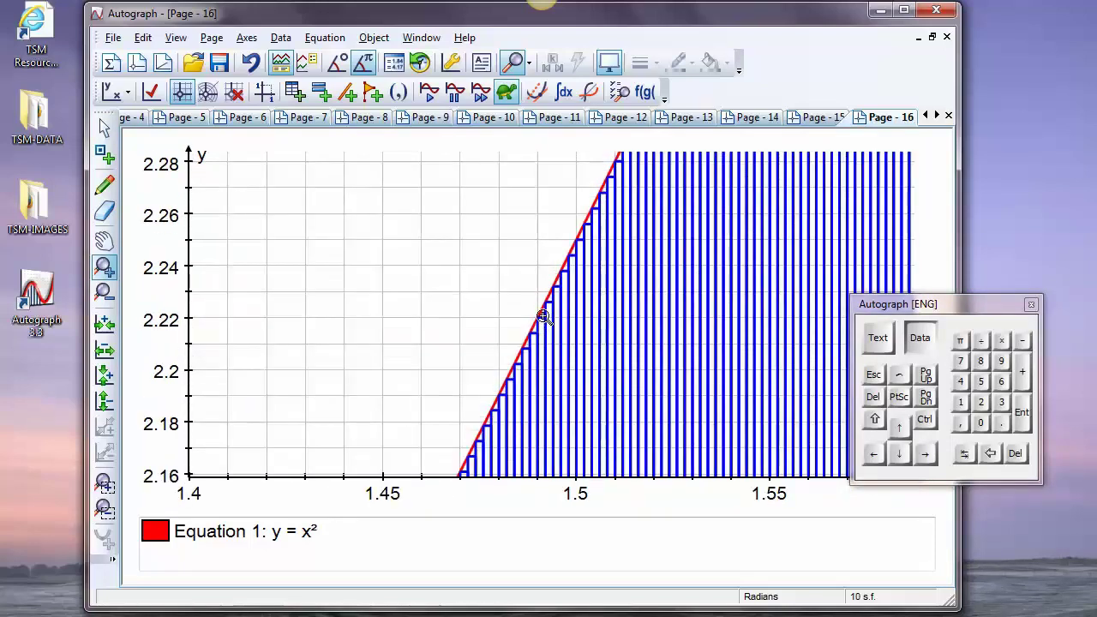
{"action": "left_click", "coordinate": [545, 318]}
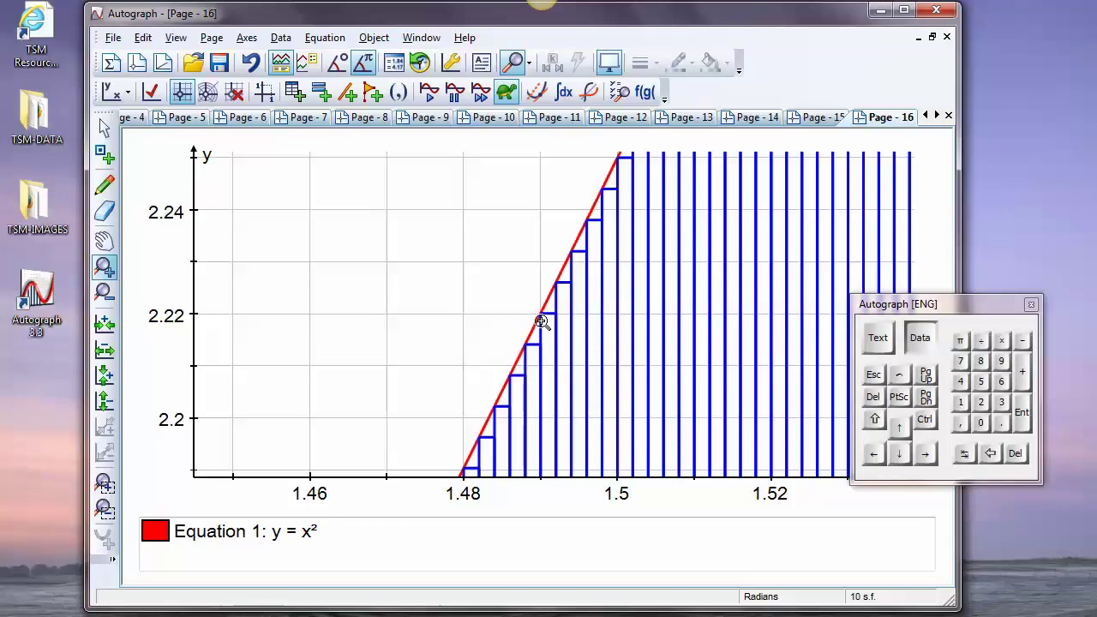
- Change the calculation method of the area under the curve to the Trapezium Rule
{"action": "left_click", "coordinate": [103, 127]}
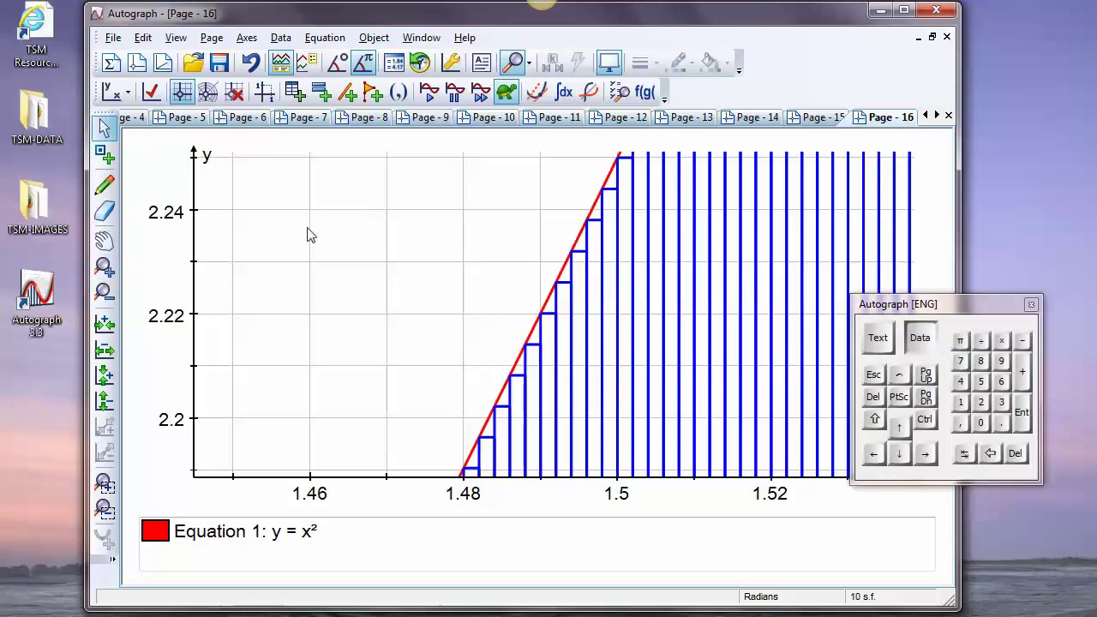
{"action": "double_click", "coordinate": [579, 297]}
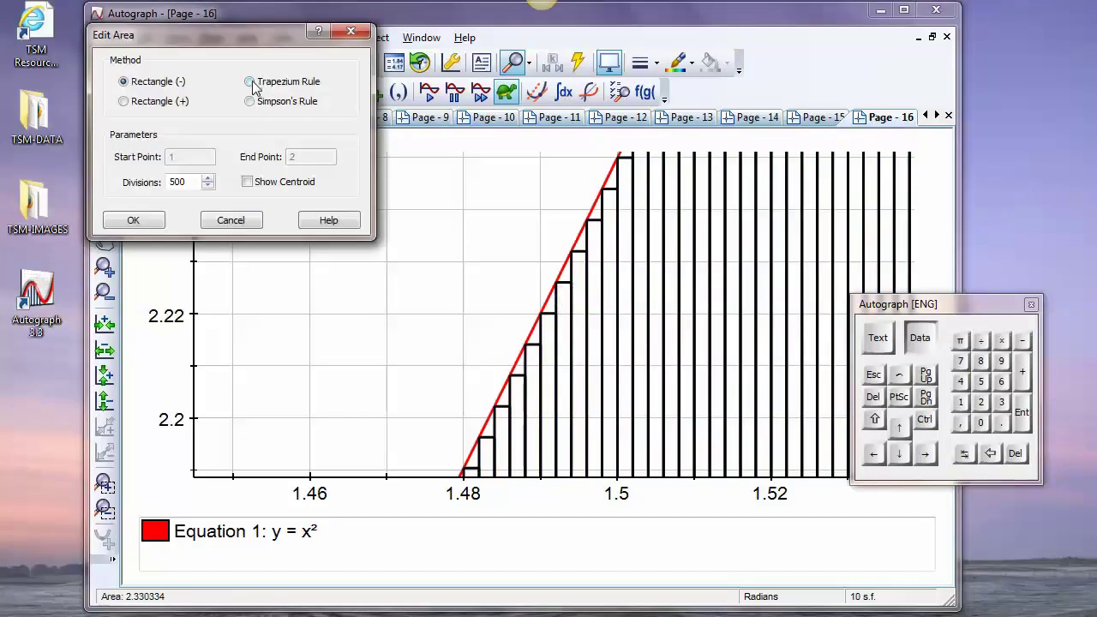
{"action": "left_click", "coordinate": [251, 82]}
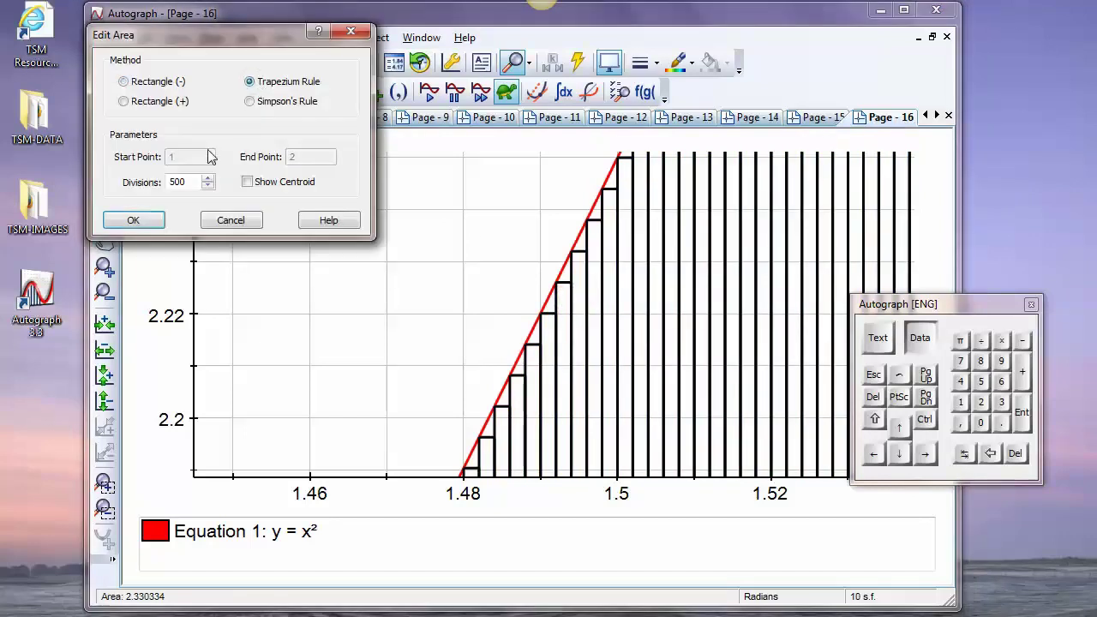
{"action": "left_click", "coordinate": [134, 220]}
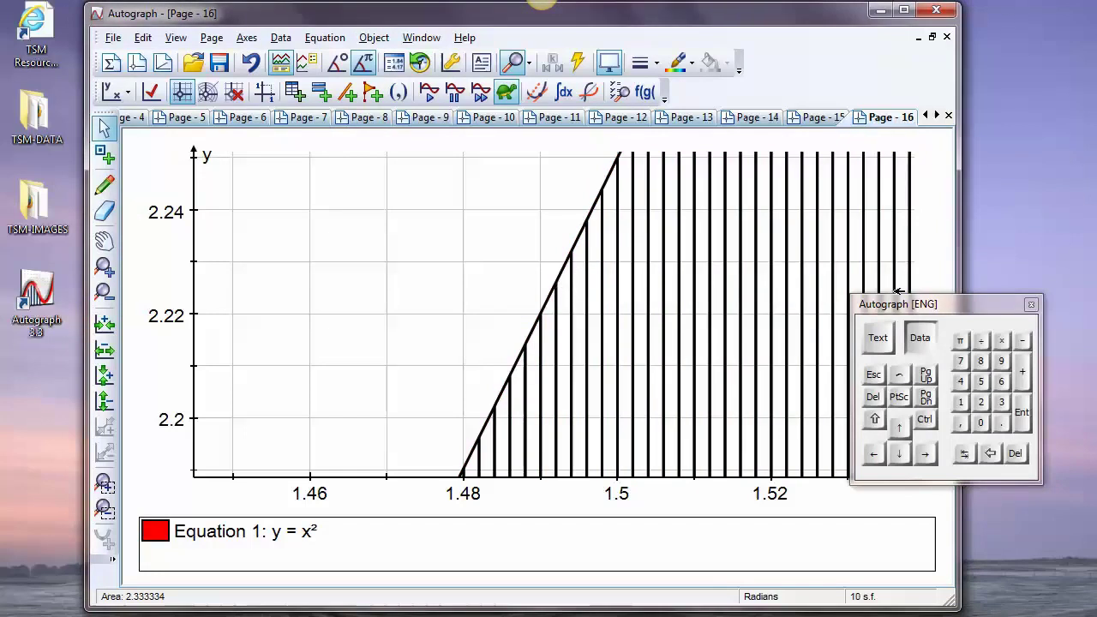
- Examine the gap between the trapezium edge and the y = x² curve near x = 1.491 at extreme magnification
{"action": "left_click_drag", "start_coordinate": [915, 315], "coordinate": [224, 204]}
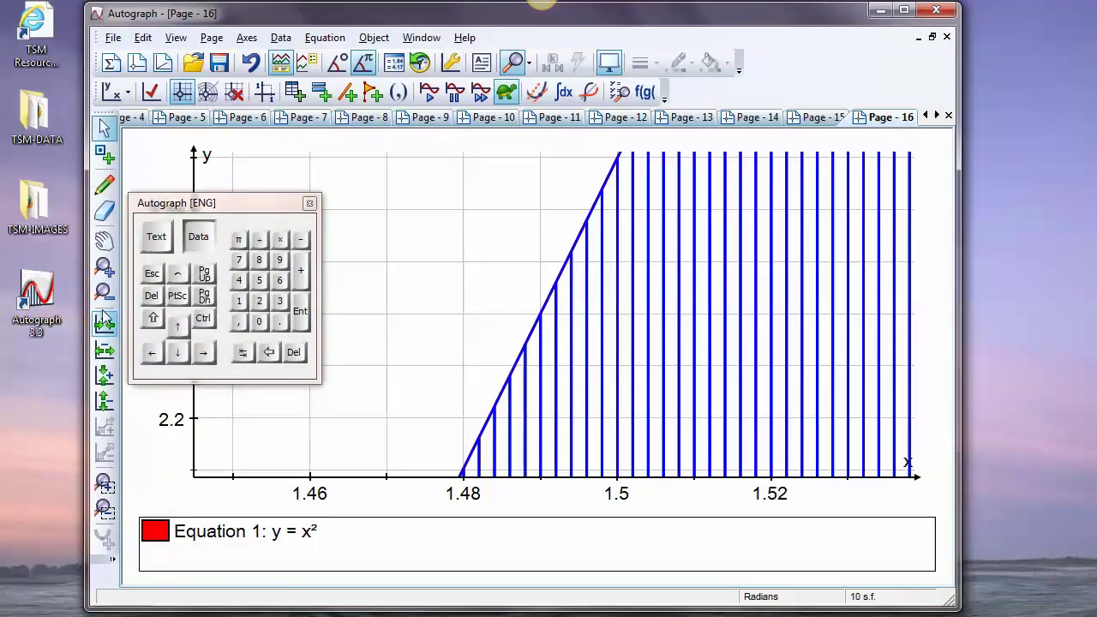
{"action": "left_click", "coordinate": [104, 267]}
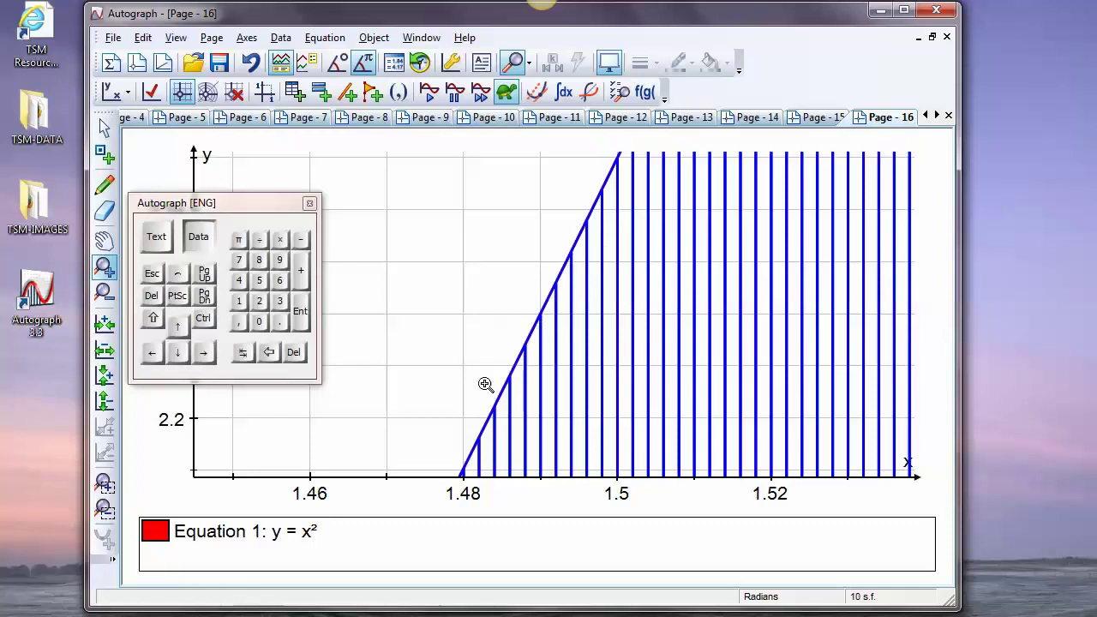
{"action": "left_click", "coordinate": [549, 306]}
{"action": "left_click", "coordinate": [559, 304]}
{"action": "left_click", "coordinate": [557, 308]}
{"action": "left_click", "coordinate": [562, 305]}
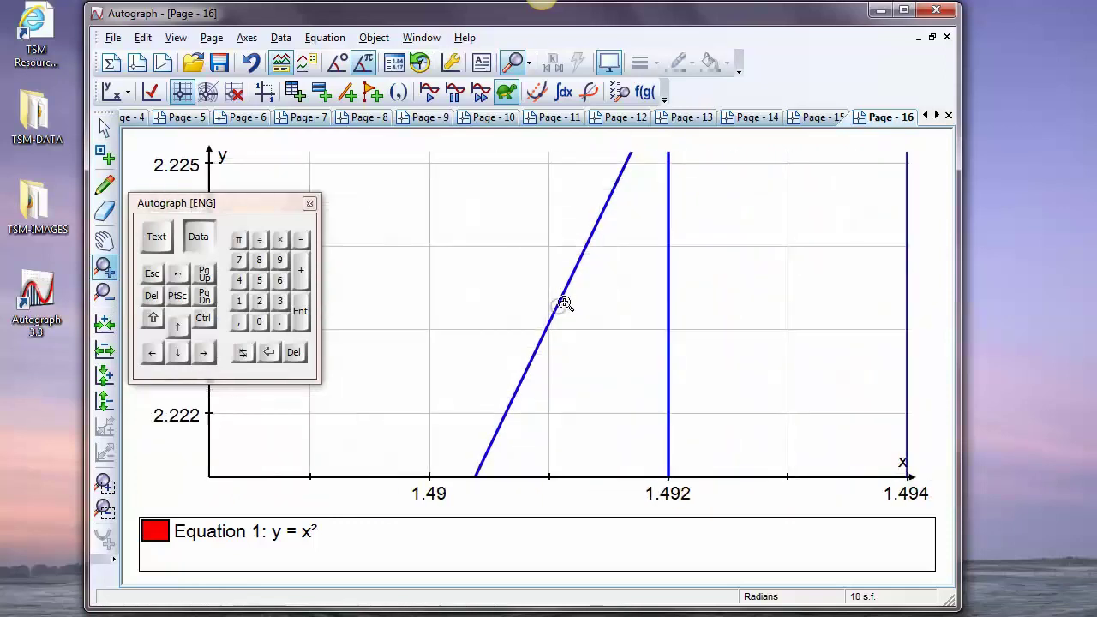
{"action": "left_click", "coordinate": [567, 303]}
{"action": "left_click", "coordinate": [570, 304]}
{"action": "left_click", "coordinate": [567, 304]}
{"action": "left_click", "coordinate": [561, 307]}
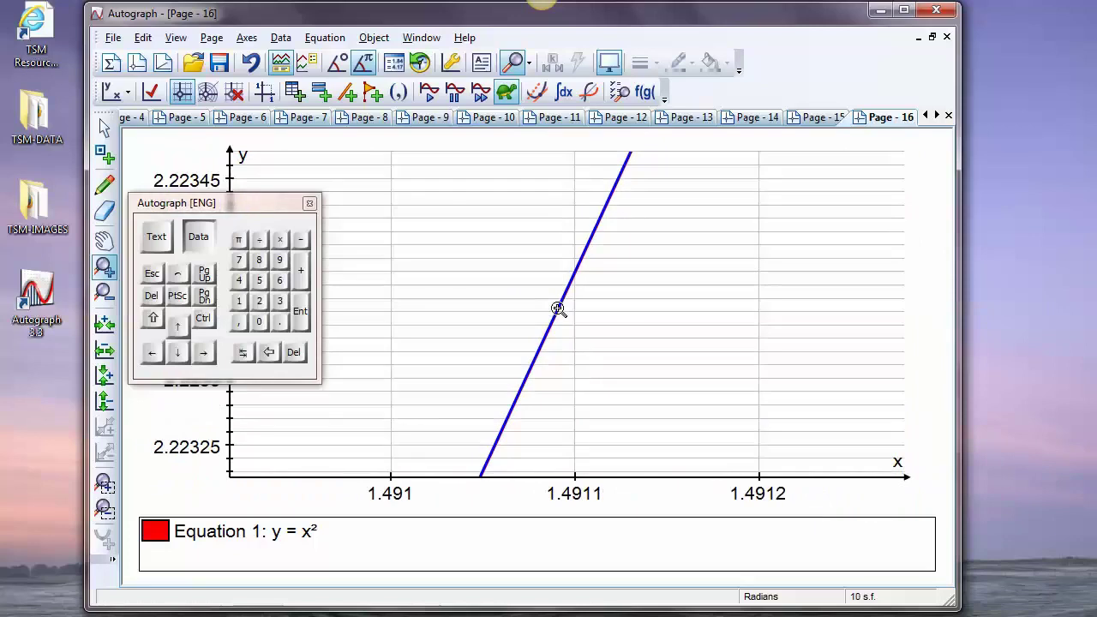
{"action": "left_click", "coordinate": [559, 309]}
{"action": "left_click", "coordinate": [569, 303]}
{"action": "left_click", "coordinate": [571, 306]}
{"action": "left_click", "coordinate": [579, 302]}
{"action": "left_click", "coordinate": [580, 301]}
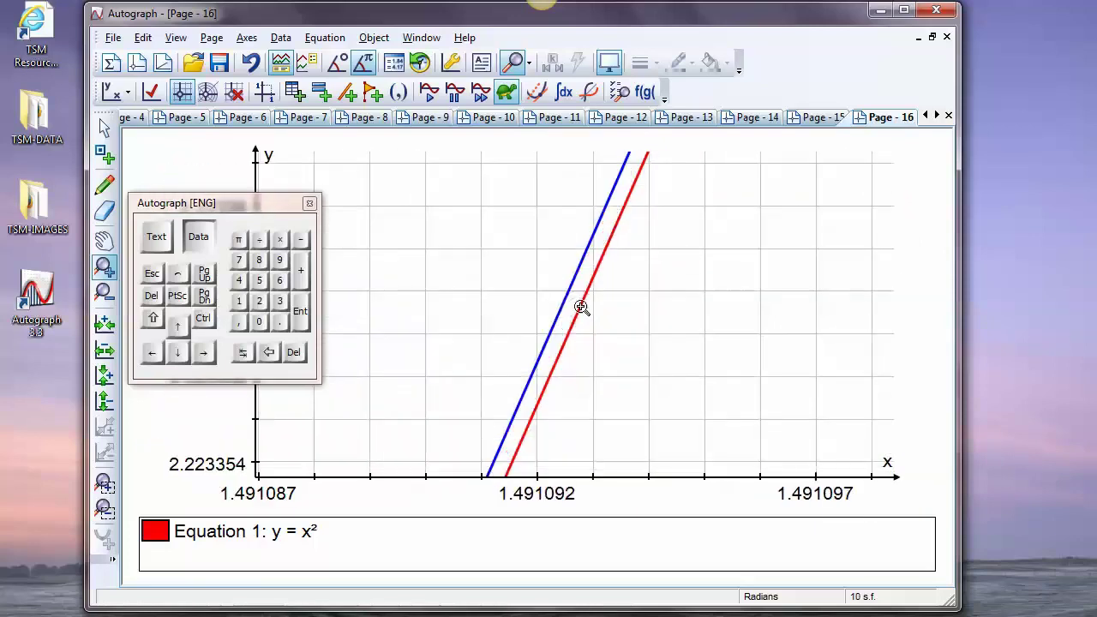
{"action": "left_click", "coordinate": [577, 305]}
{"action": "left_click", "coordinate": [566, 296]}
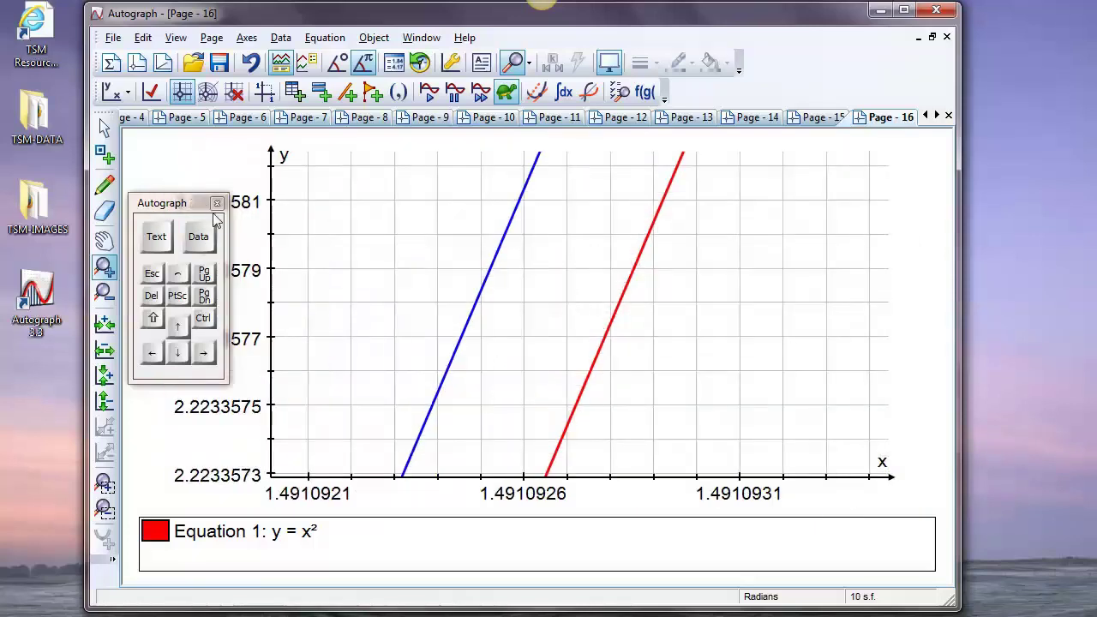
- Move the on-screen keyboard clear of the graph and open a new 3D page
{"action": "left_click_drag", "start_coordinate": [195, 202], "coordinate": [1048, 213]}
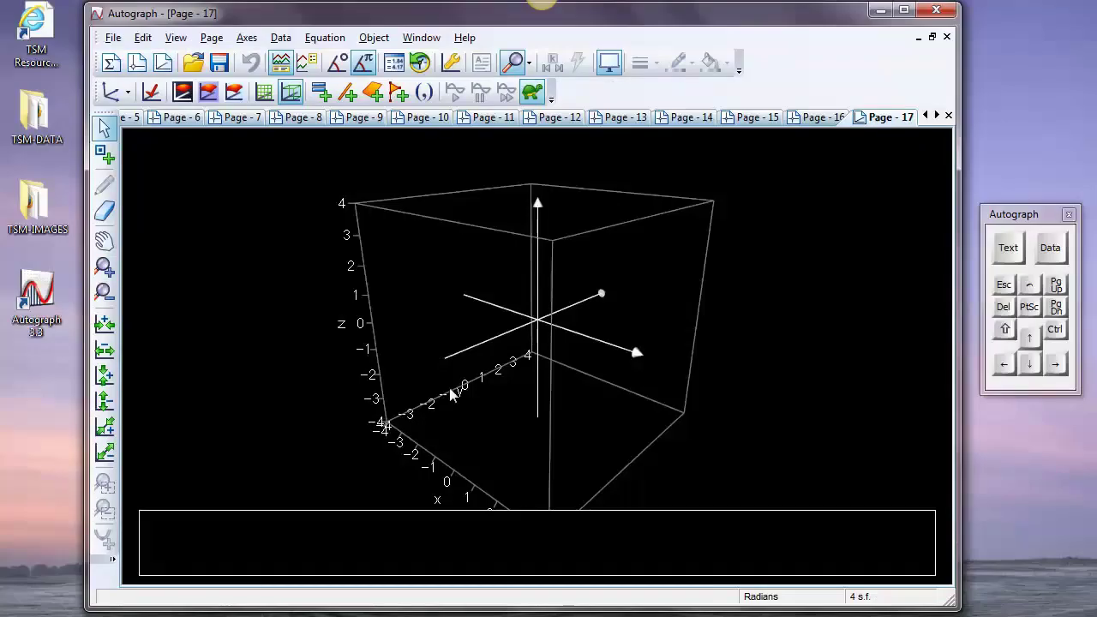
{"action": "left_click_drag", "start_coordinate": [631, 340], "coordinate": [483, 392]}
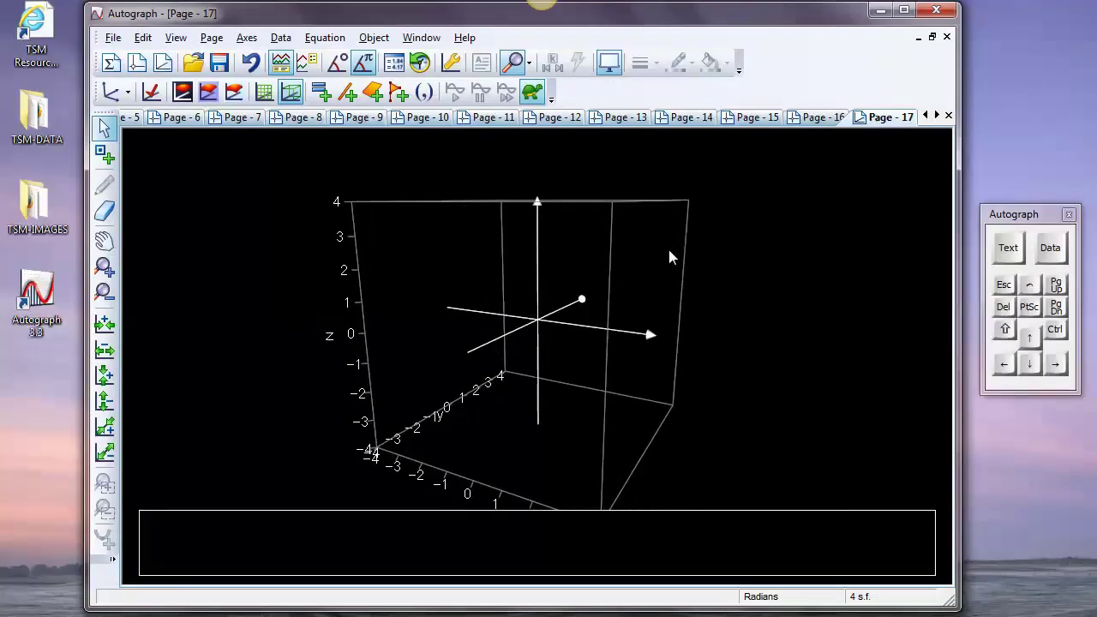
- Place a freehand point at about x = 1.4, y = 0, z = 2.8 in the 3D axes and delete it
{"action": "left_click", "coordinate": [105, 154]}
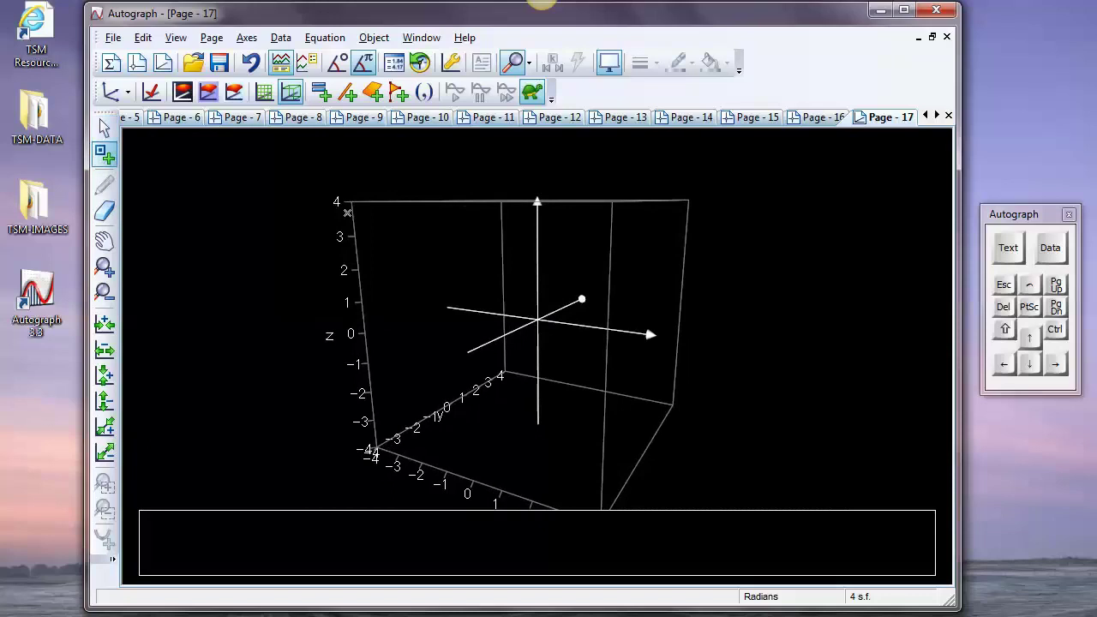
{"action": "left_click", "coordinate": [577, 240]}
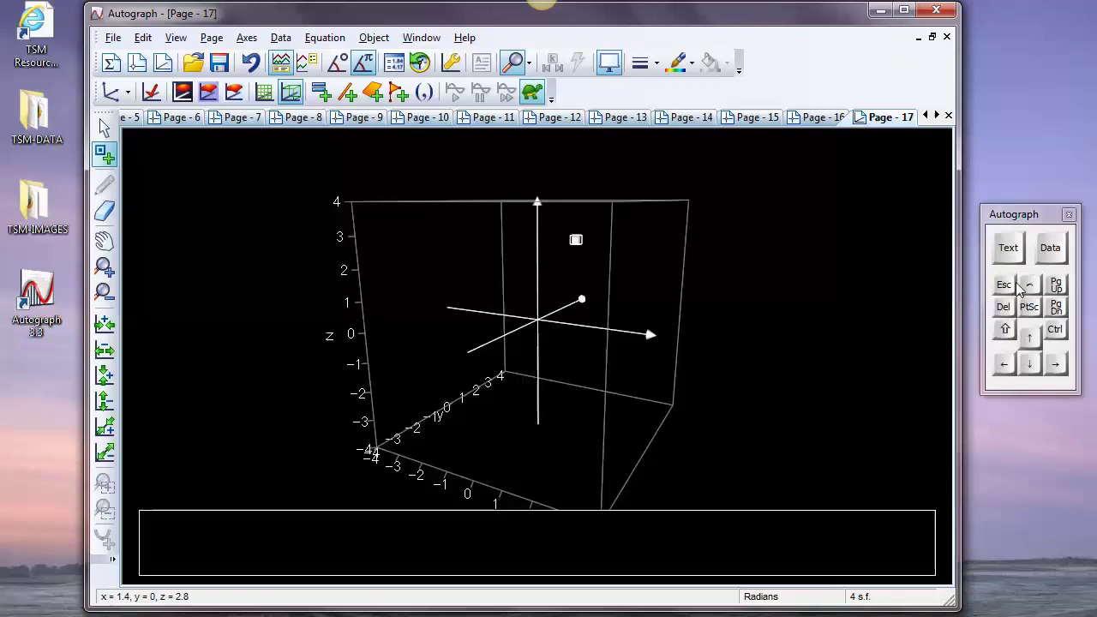
{"action": "left_click", "coordinate": [1003, 306]}
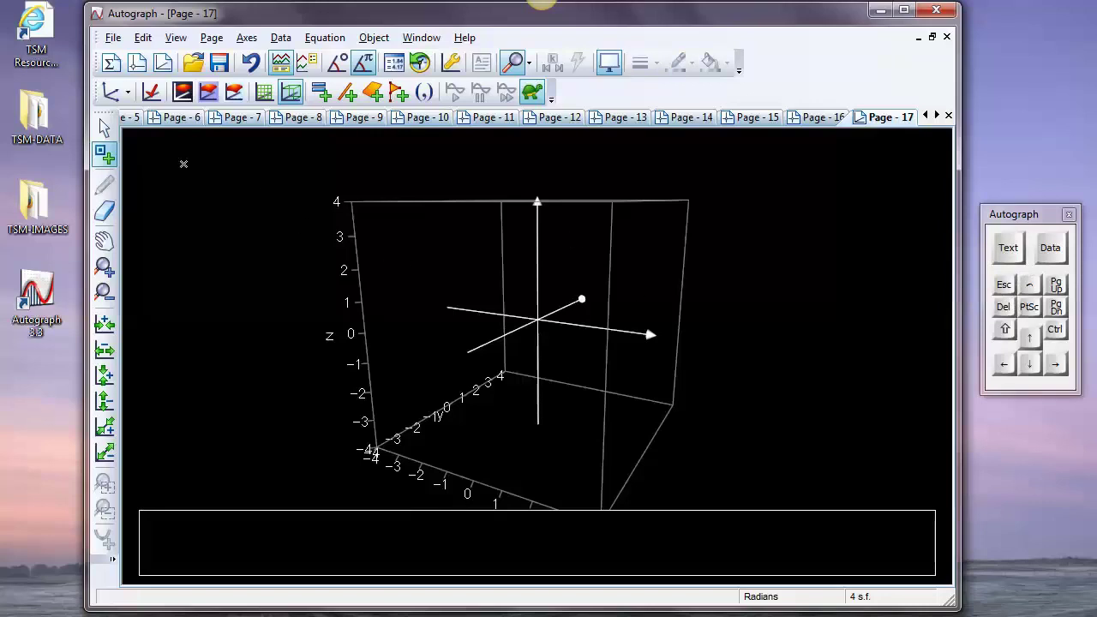
- Add a point to the 3D page by entering the coordinates x = 1, y = 2, z = 3
{"action": "left_click", "coordinate": [104, 127]}
{"action": "right_click", "coordinate": [277, 199]}
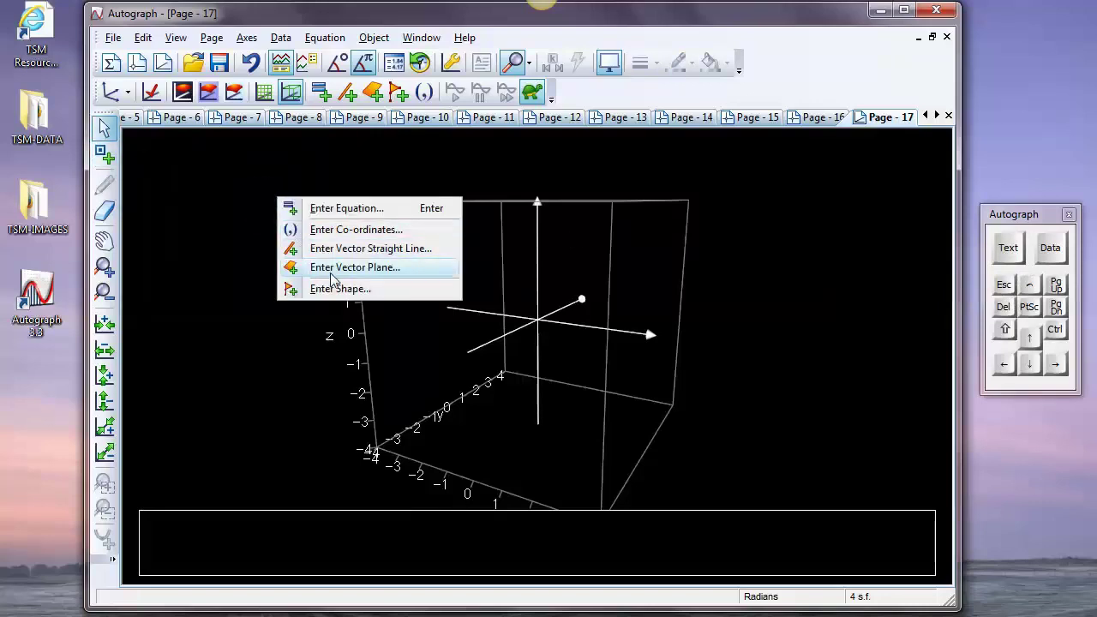
{"action": "left_click", "coordinate": [355, 231]}
{"action": "left_click", "coordinate": [1051, 248]}
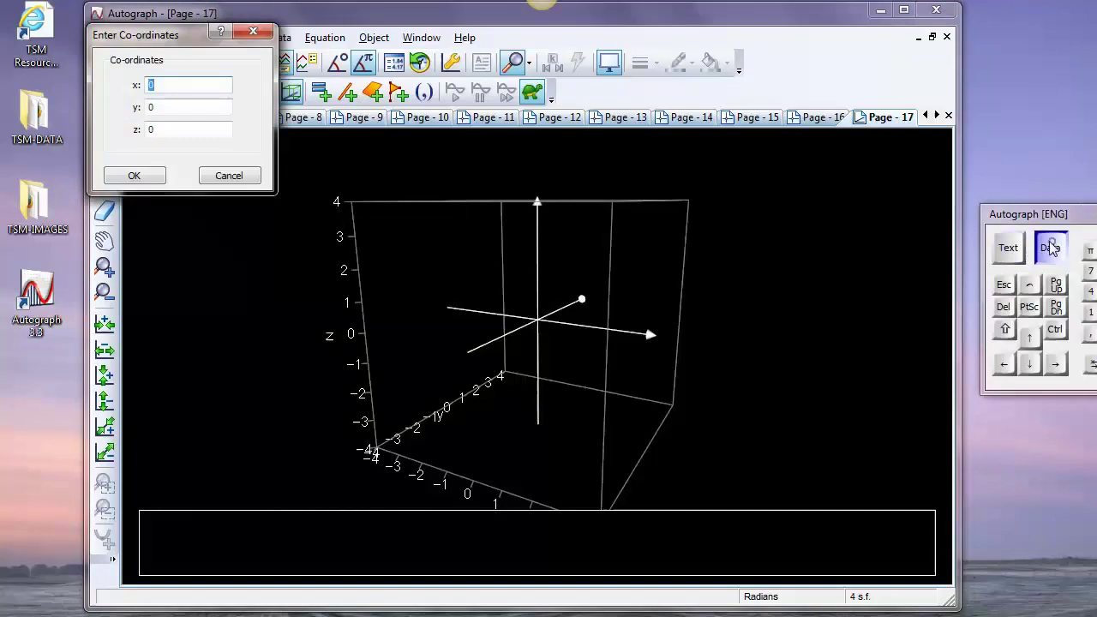
{"action": "left_click_drag", "start_coordinate": [1011, 213], "coordinate": [530, 163]}
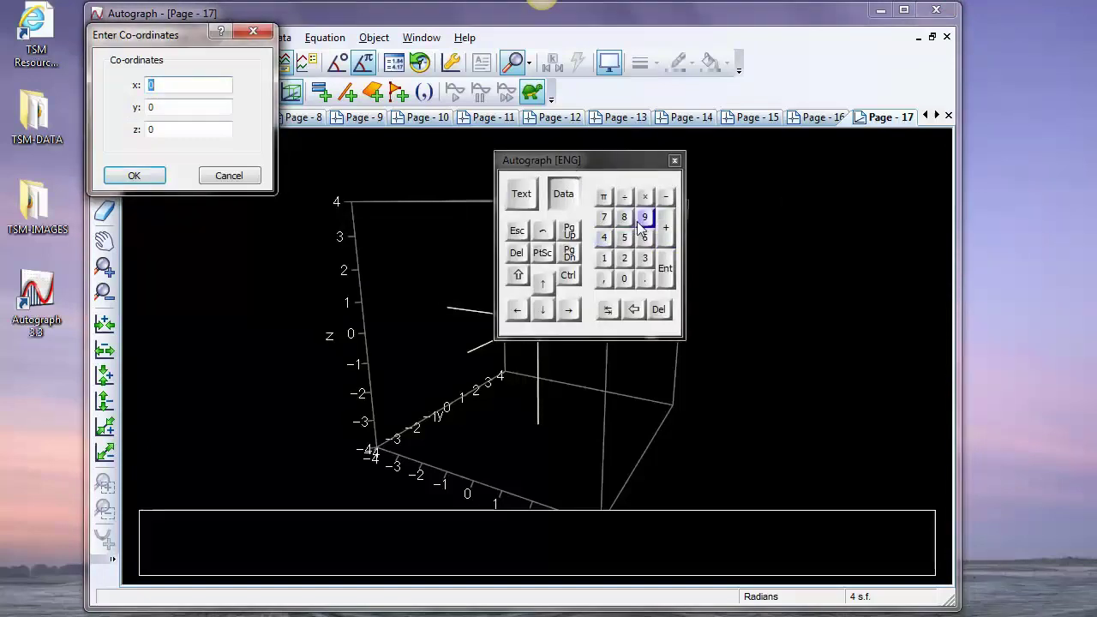
{"action": "left_click", "coordinate": [605, 258]}
{"action": "left_click", "coordinate": [607, 310]}
{"action": "left_click", "coordinate": [624, 258]}
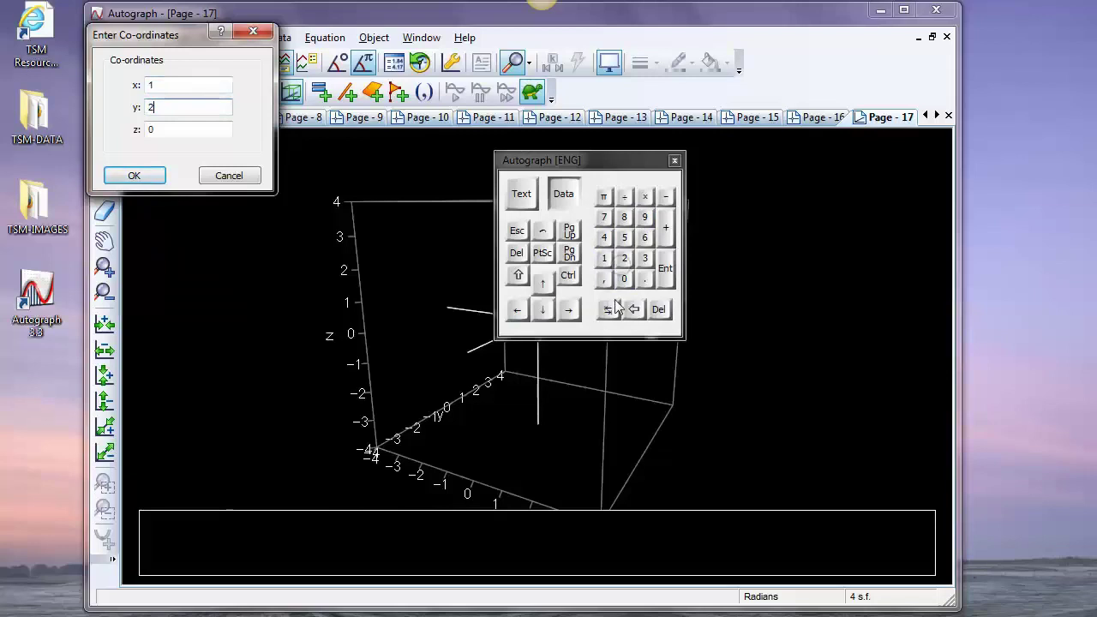
{"action": "left_click", "coordinate": [607, 310]}
{"action": "left_click", "coordinate": [644, 258]}
{"action": "left_click", "coordinate": [563, 193]}
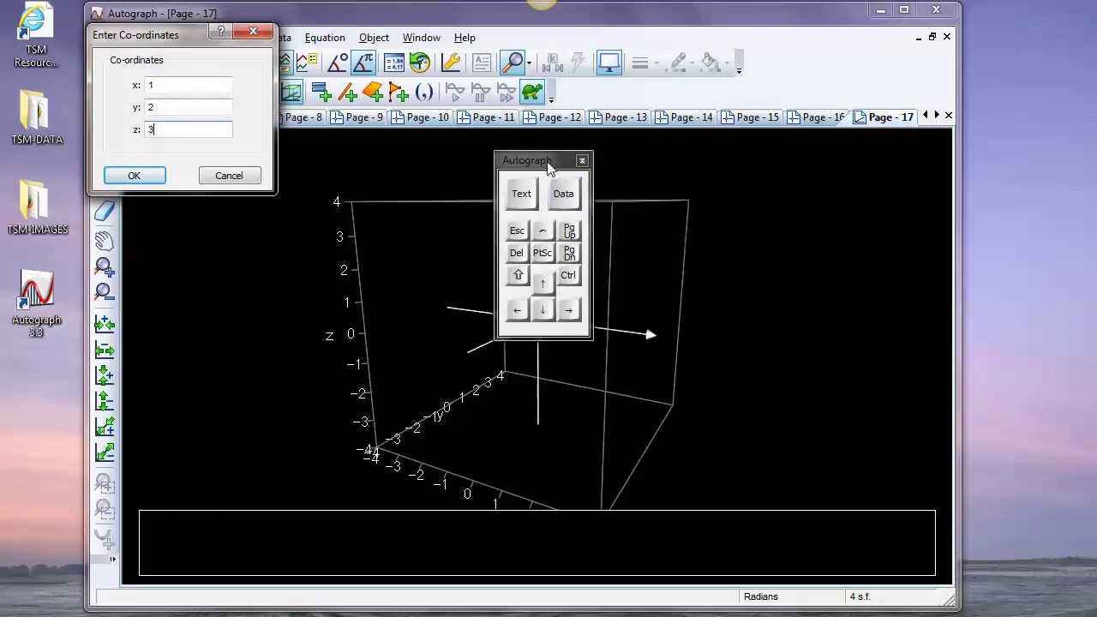
{"action": "left_click_drag", "start_coordinate": [552, 162], "coordinate": [931, 183]}
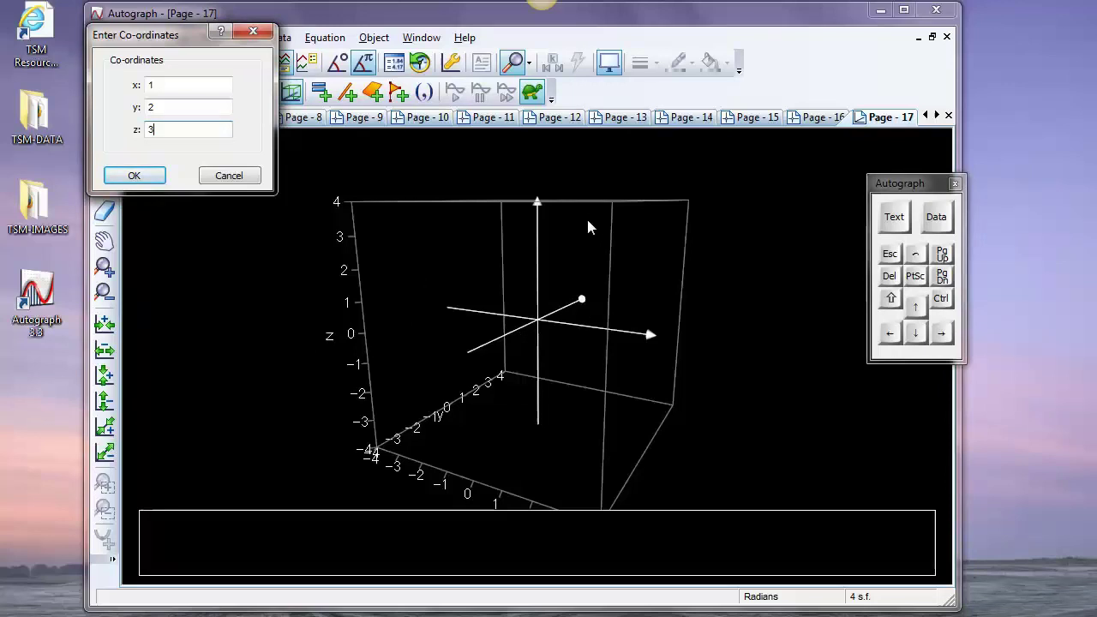
{"action": "left_click", "coordinate": [142, 178]}
- Select the point at (1, 2, 3) and delete it from the 3D page
{"action": "left_click_drag", "start_coordinate": [559, 298], "coordinate": [591, 282]}
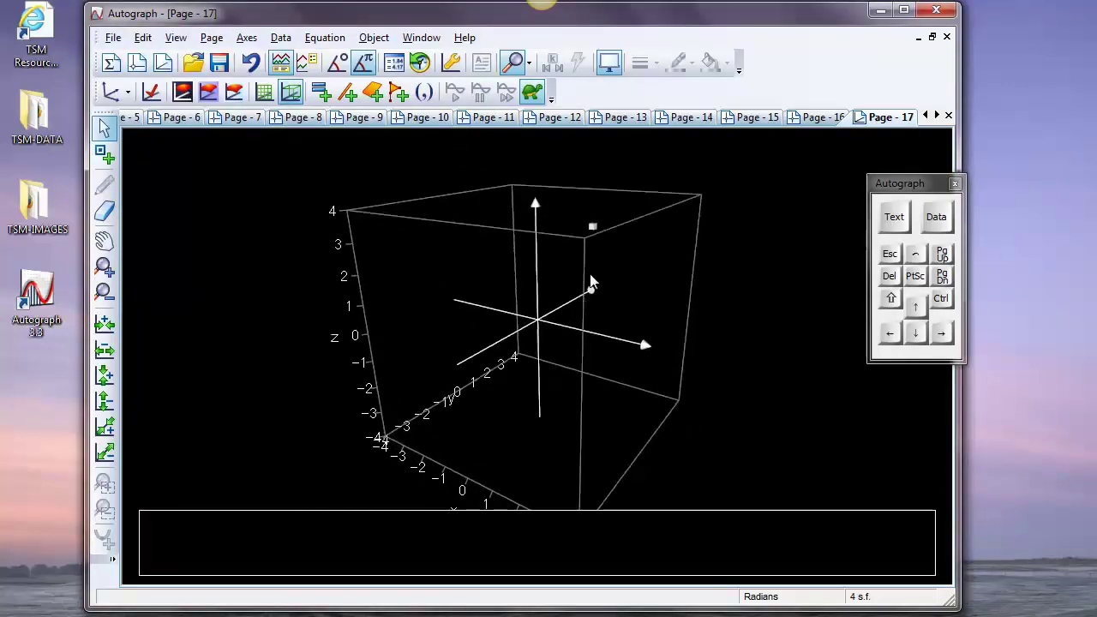
{"action": "left_click", "coordinate": [594, 226]}
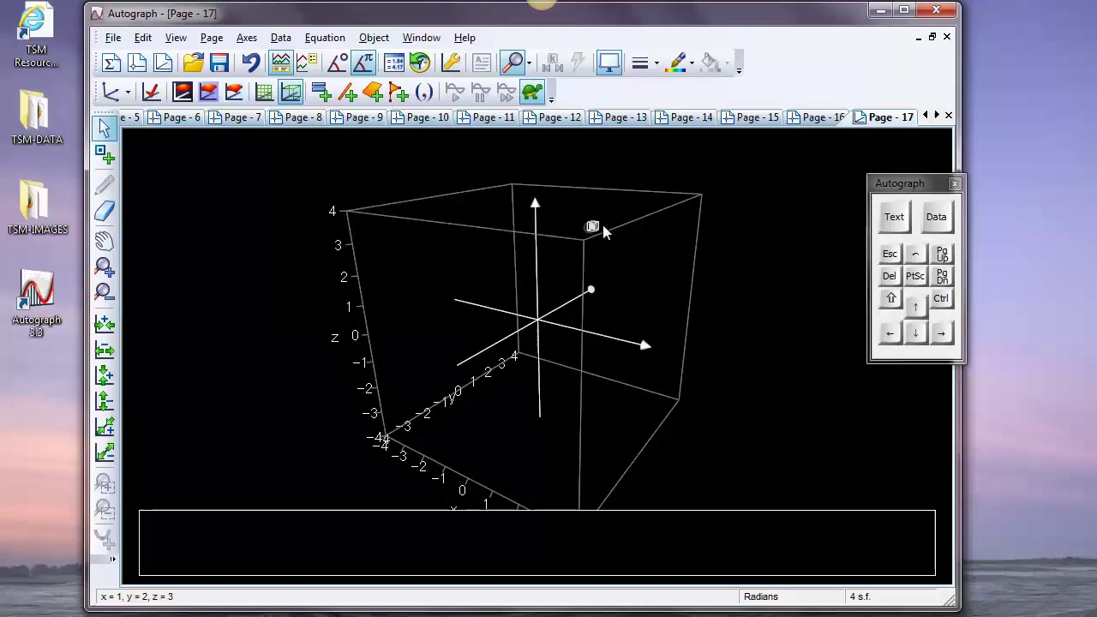
{"action": "left_click", "coordinate": [890, 254]}
- Plot the surface r = z on the 3D page as a cylindrical polar equation
{"action": "left_click_drag", "start_coordinate": [417, 343], "coordinate": [467, 229]}
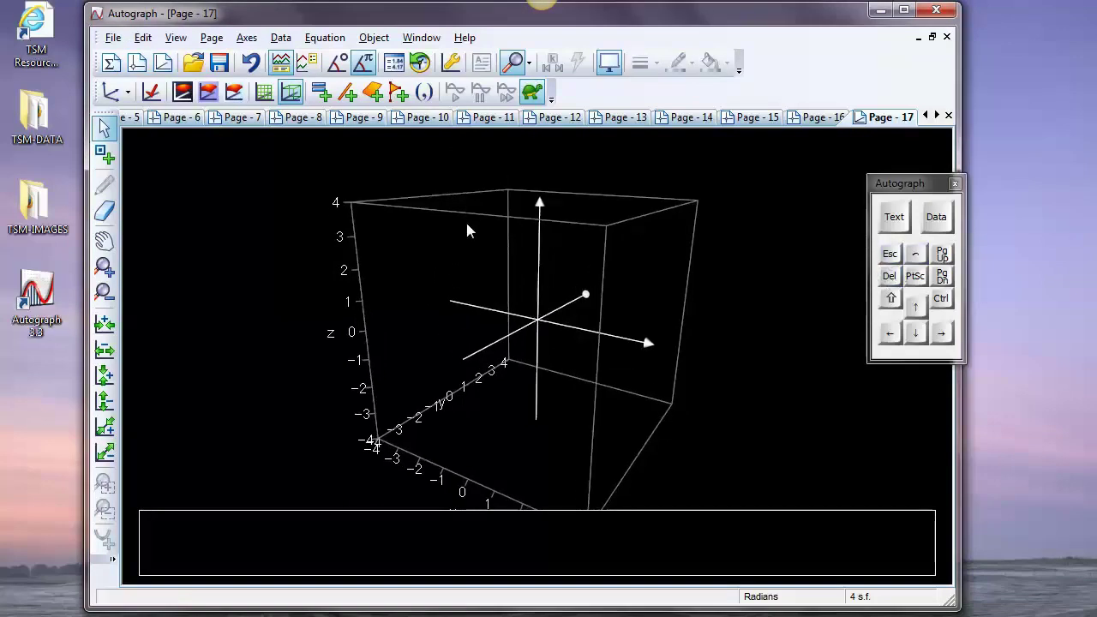
{"action": "right_click", "coordinate": [455, 182]}
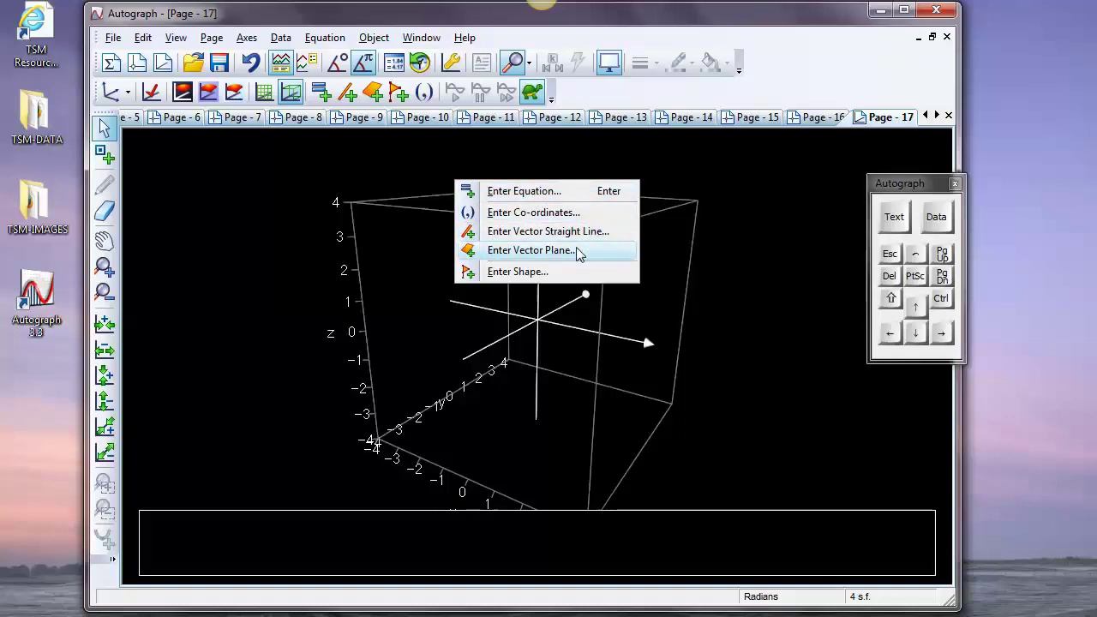
{"action": "left_click", "coordinate": [515, 191]}
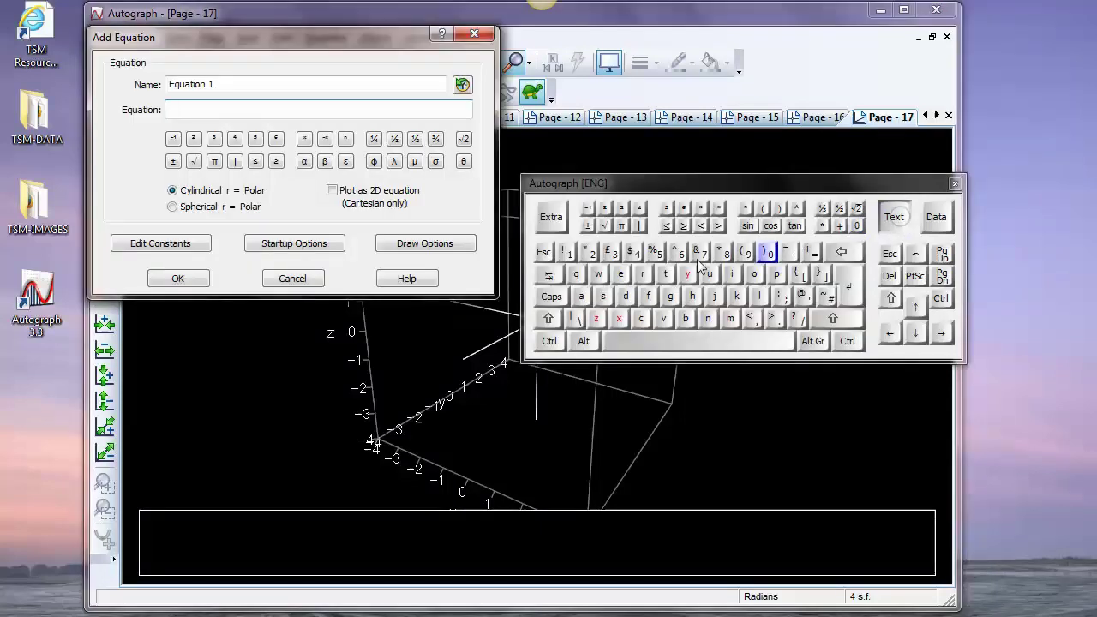
{"action": "left_click", "coordinate": [642, 273]}
{"action": "left_click", "coordinate": [669, 341]}
{"action": "left_click", "coordinate": [809, 252]}
{"action": "left_click", "coordinate": [678, 341]}
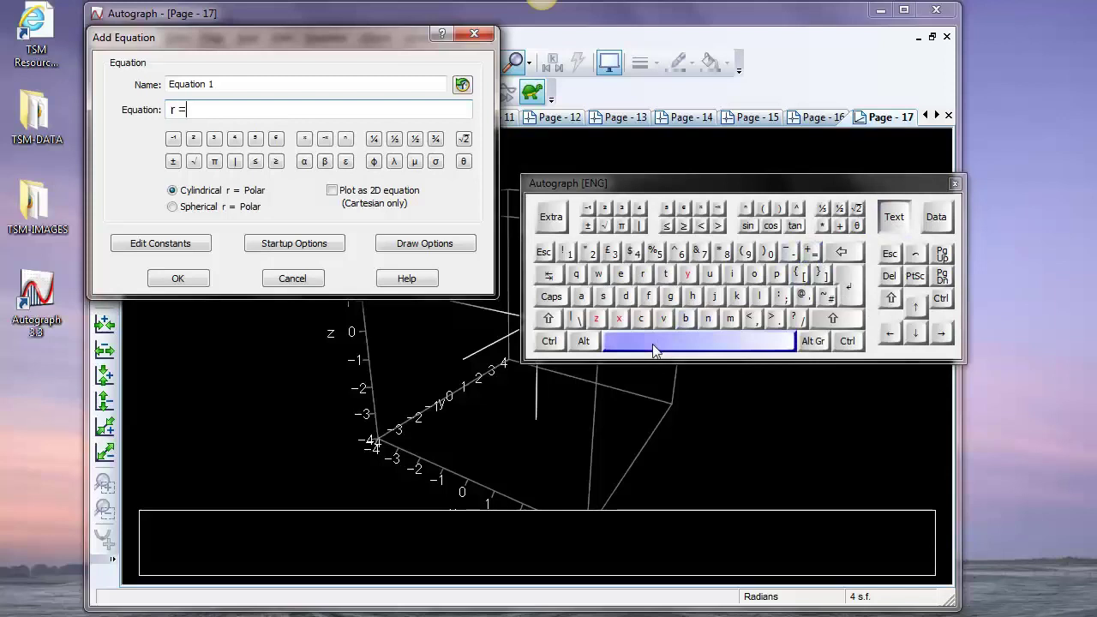
{"action": "left_click", "coordinate": [597, 318]}
{"action": "left_click", "coordinate": [895, 216]}
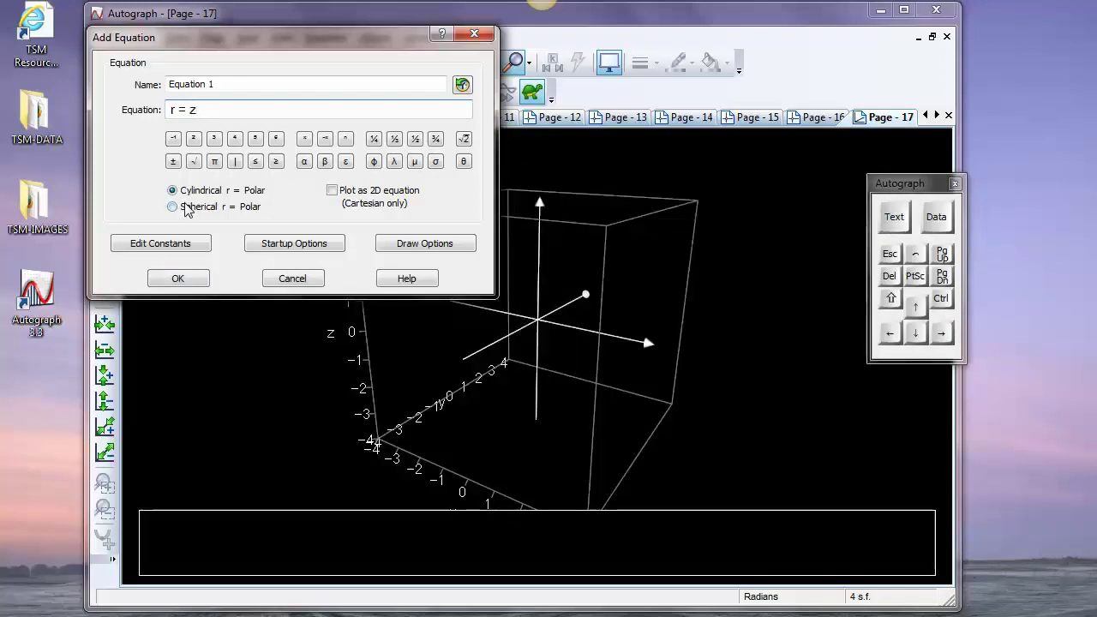
{"action": "left_click", "coordinate": [179, 279]}
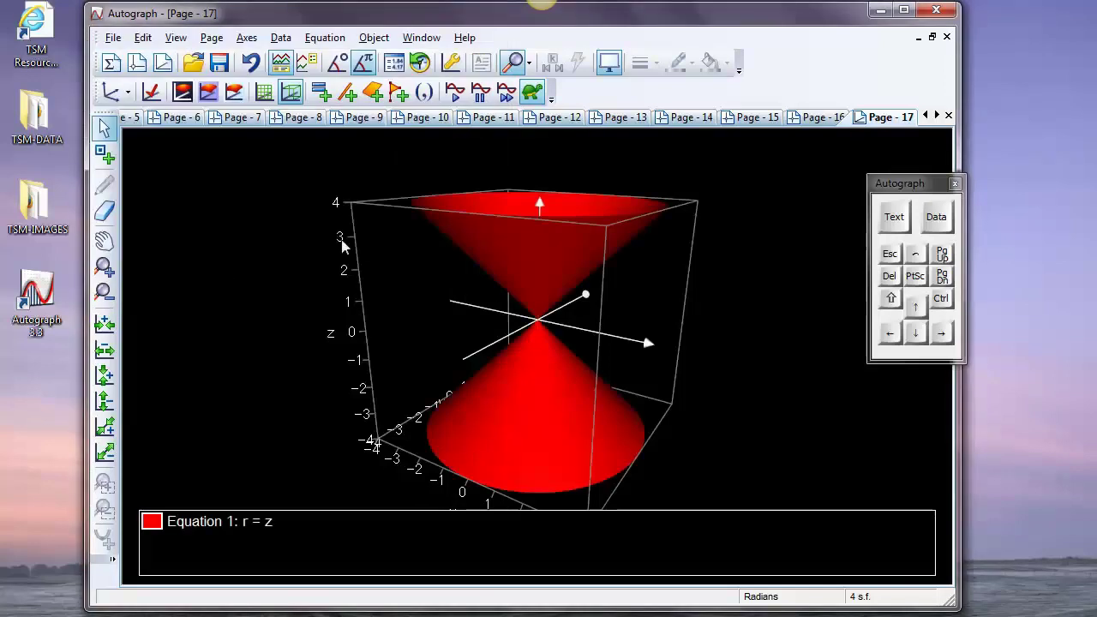
{"action": "left_click_drag", "start_coordinate": [343, 240], "coordinate": [384, 364]}
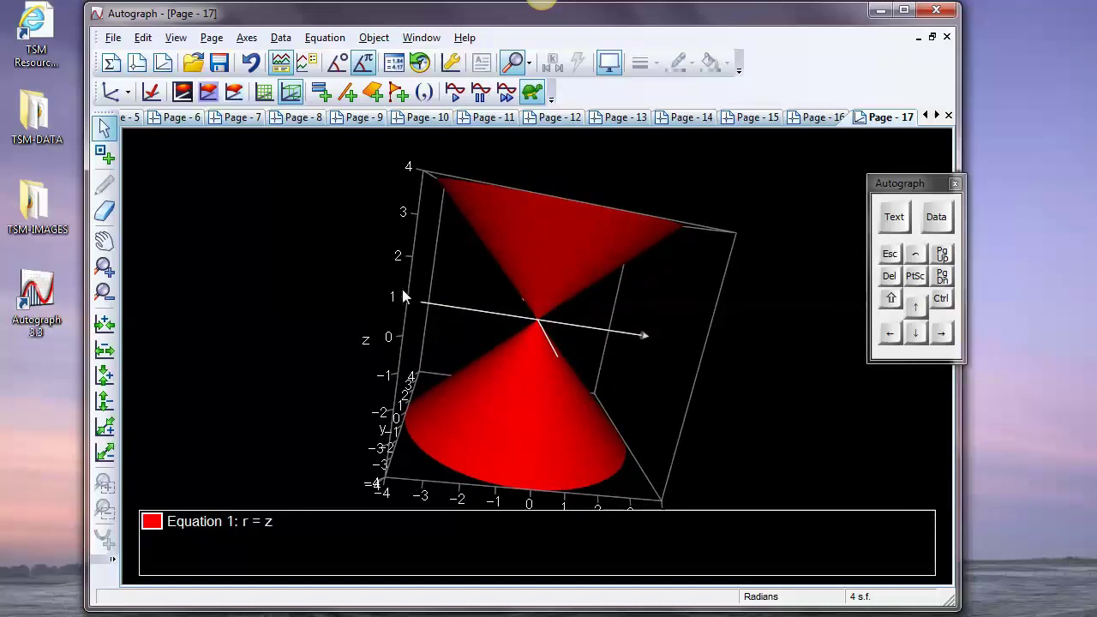
- Plot the plane z = mx + c as a second equation on the 3D page containing the cone
{"action": "left_click_drag", "start_coordinate": [402, 295], "coordinate": [351, 228]}
{"action": "right_click", "coordinate": [381, 218]}
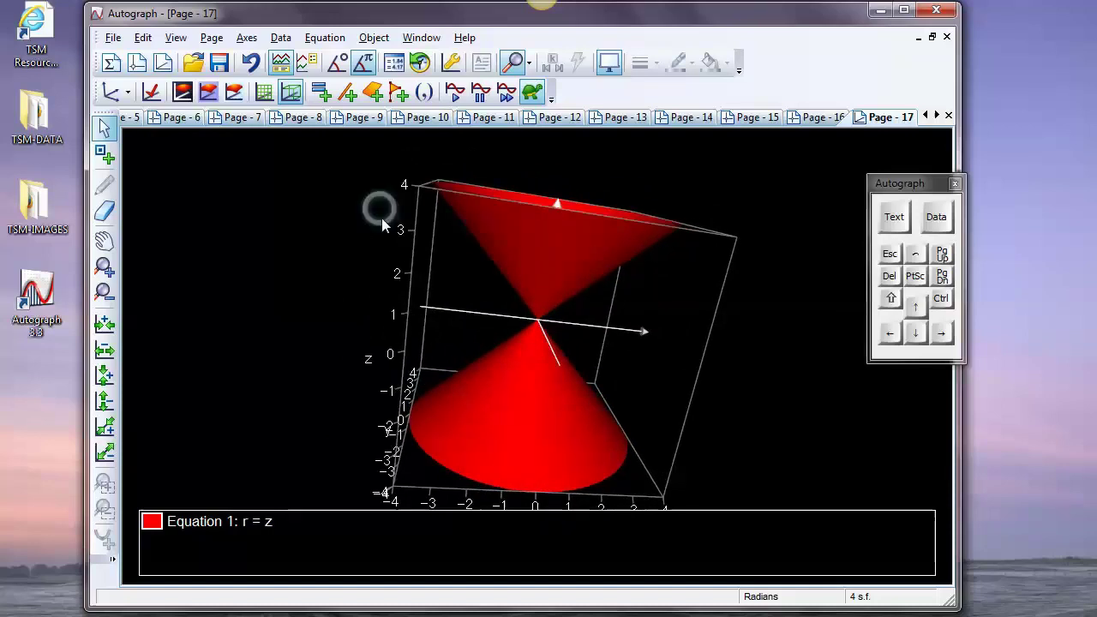
{"action": "left_click", "coordinate": [411, 232]}
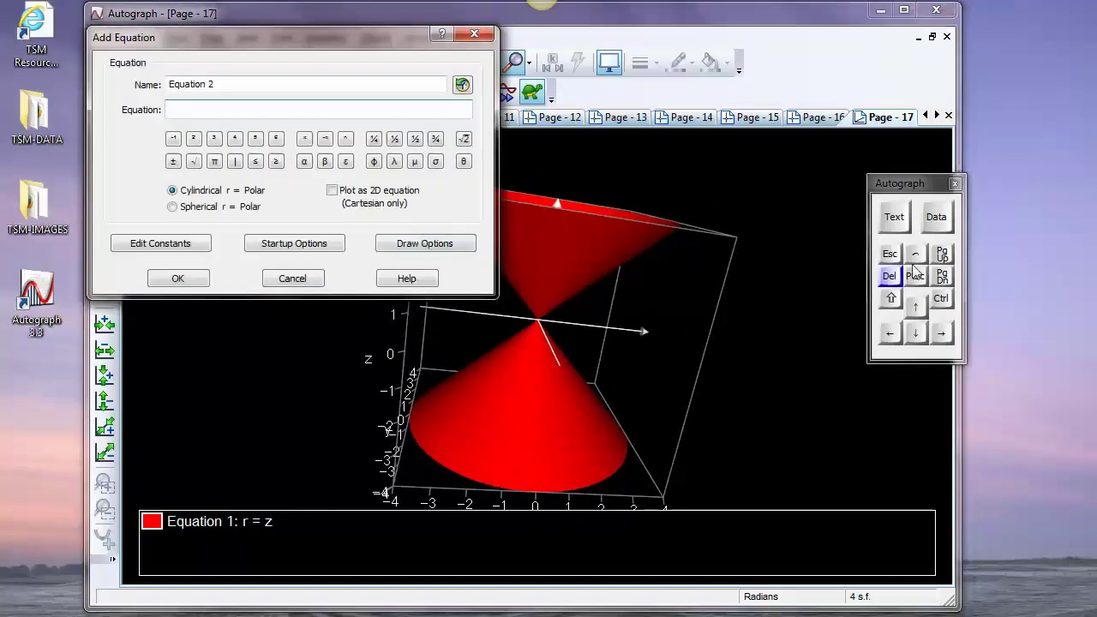
{"action": "left_click", "coordinate": [907, 214]}
{"action": "left_click", "coordinate": [596, 318]}
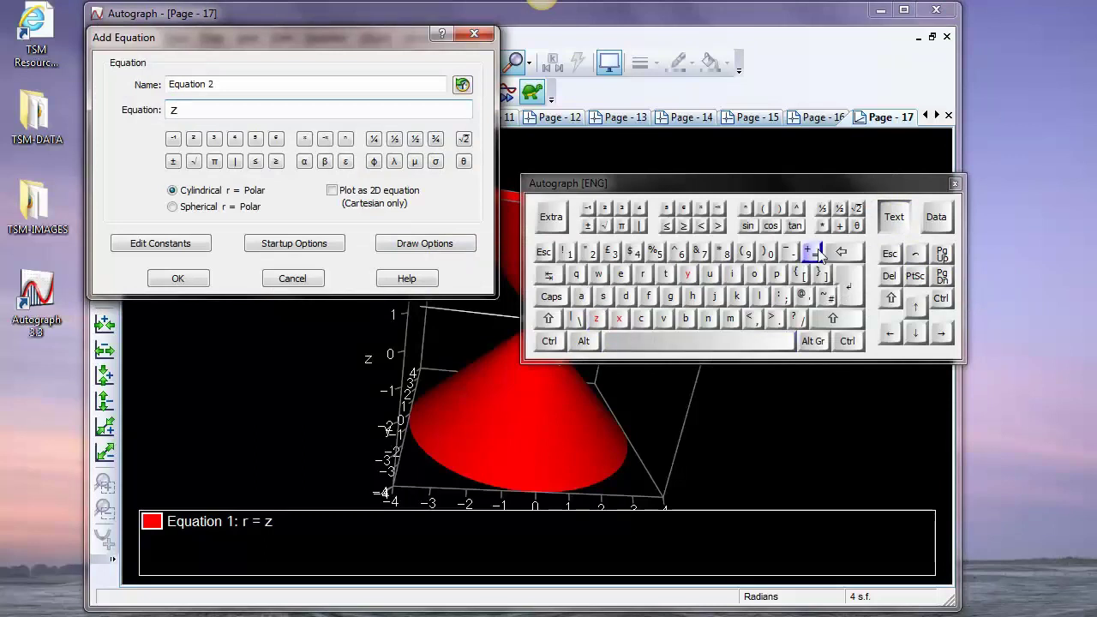
{"action": "left_click", "coordinate": [819, 254]}
{"action": "left_click", "coordinate": [677, 341]}
{"action": "left_click", "coordinate": [730, 318]}
{"action": "left_click", "coordinate": [619, 318]}
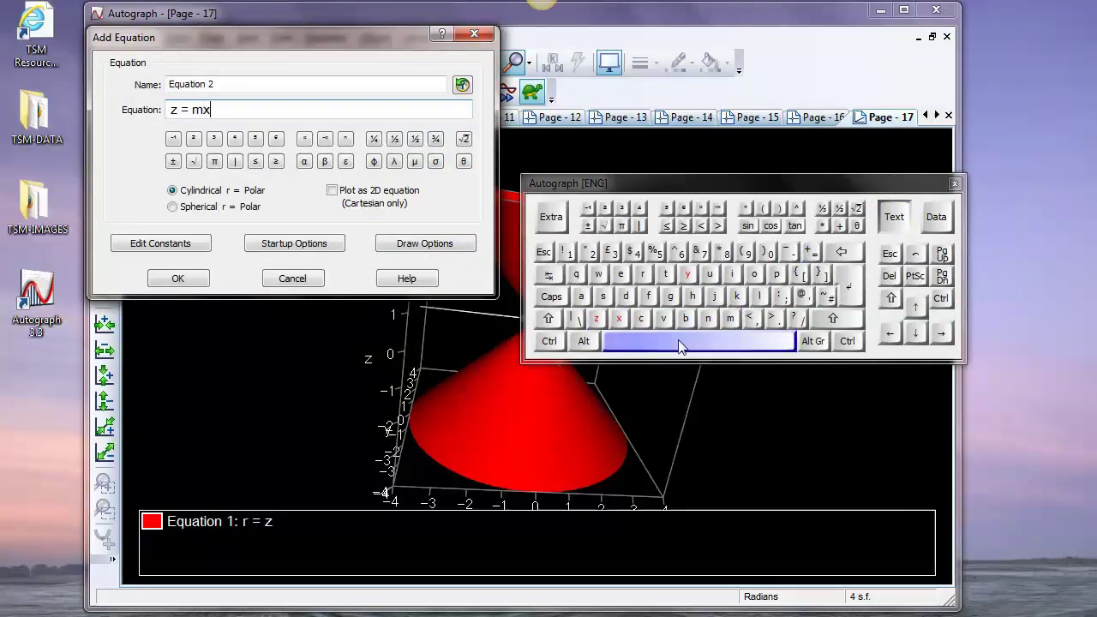
{"action": "left_click", "coordinate": [680, 343]}
{"action": "left_click", "coordinate": [840, 226]}
{"action": "left_click", "coordinate": [697, 341]}
{"action": "left_click", "coordinate": [641, 318]}
{"action": "left_click", "coordinate": [896, 217]}
{"action": "left_click", "coordinate": [930, 219]}
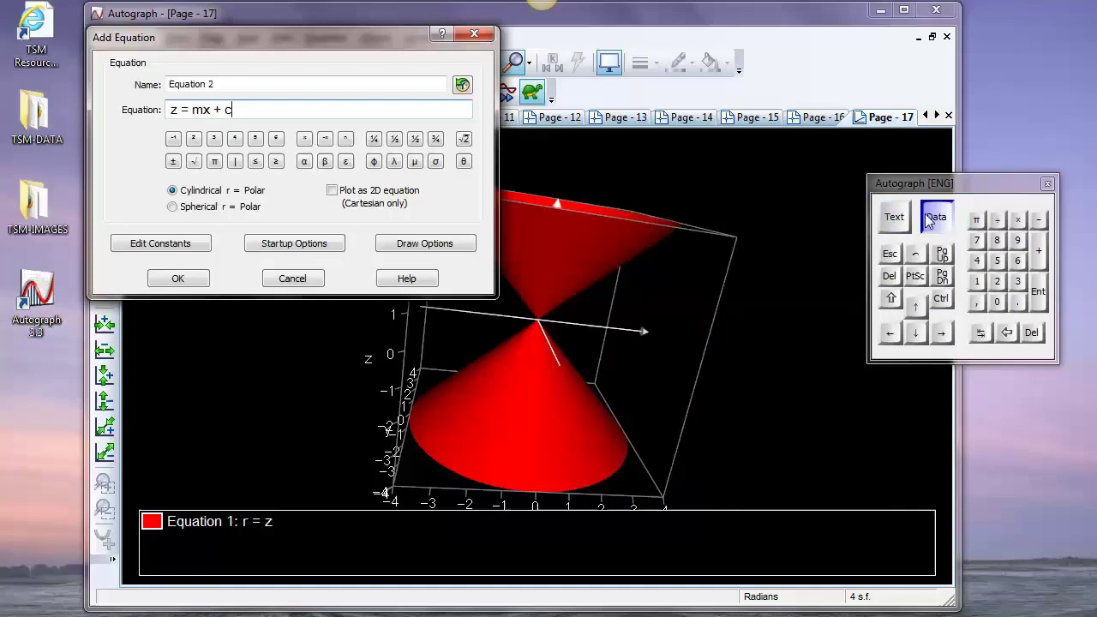
{"action": "left_click", "coordinate": [177, 279]}
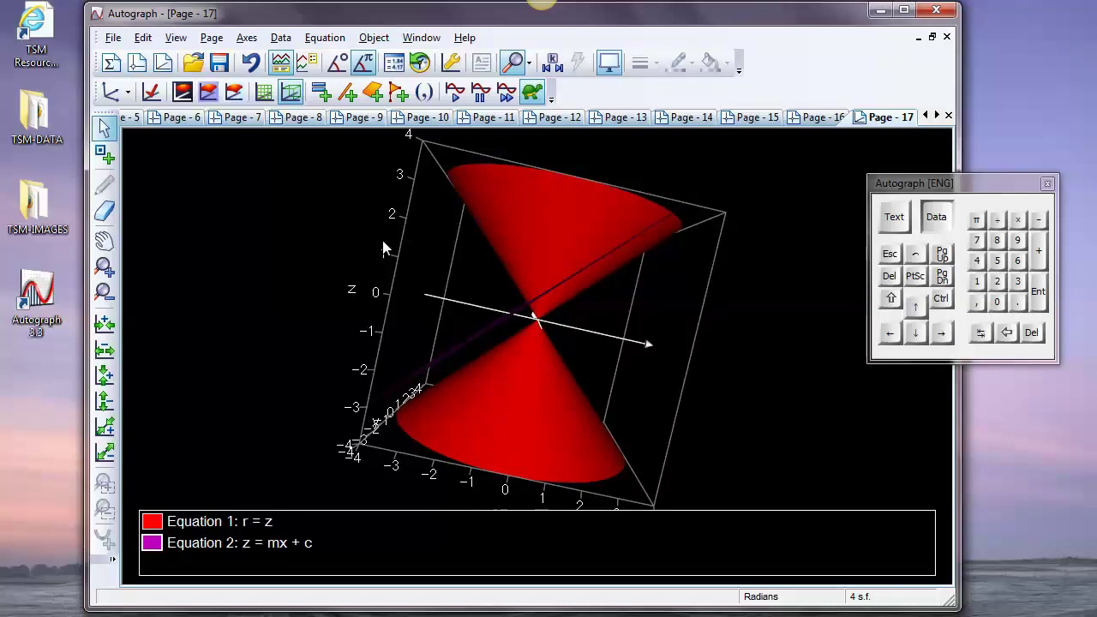
- Open the Constant Controller for the 3D page and select the constant m
{"action": "left_click_drag", "start_coordinate": [342, 237], "coordinate": [446, 390]}
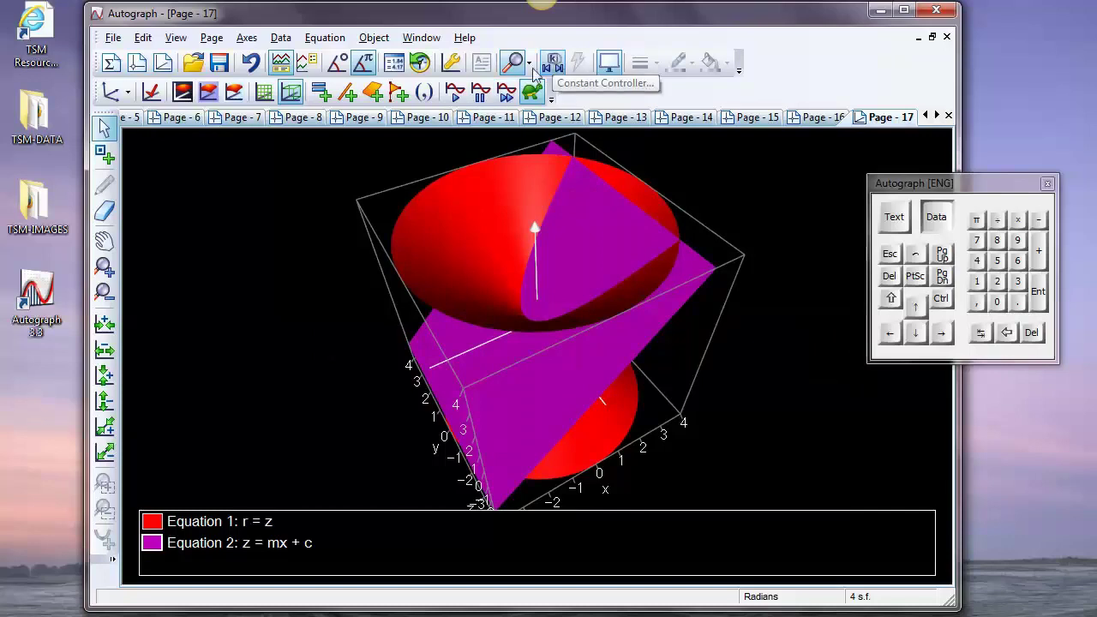
{"action": "left_click", "coordinate": [506, 100]}
{"action": "left_click_drag", "start_coordinate": [370, 141], "coordinate": [614, 51]}
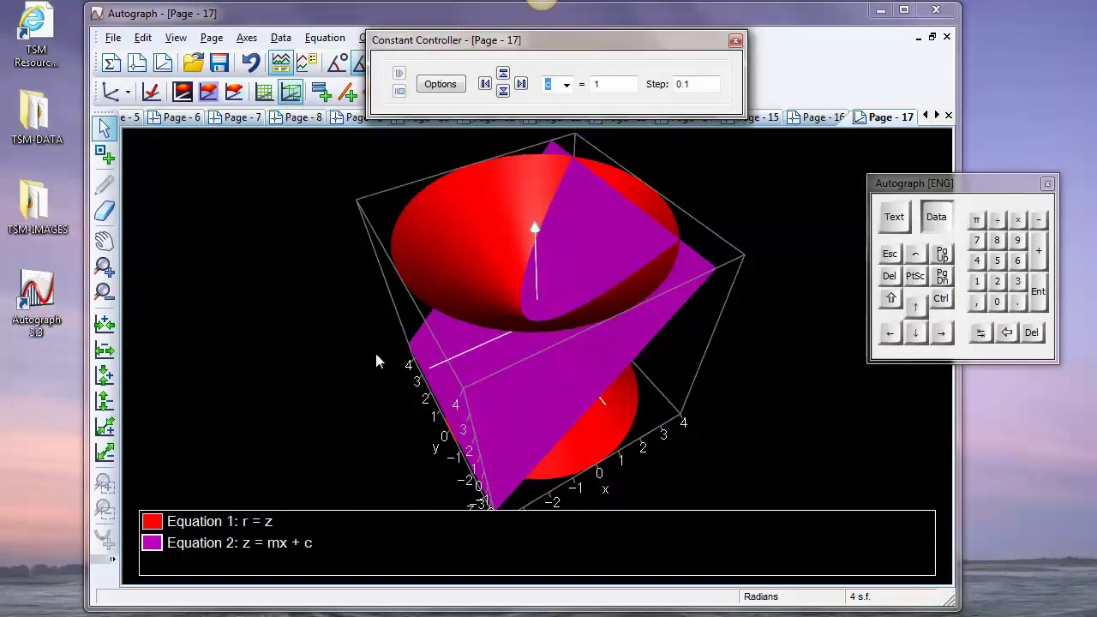
{"action": "left_click", "coordinate": [566, 84]}
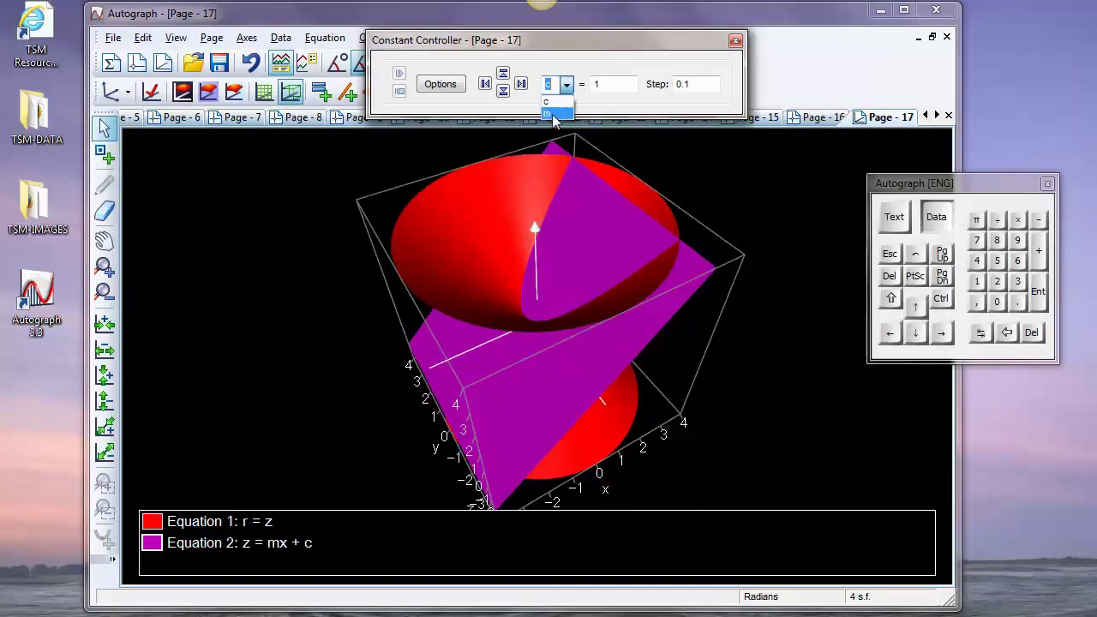
{"action": "left_click", "coordinate": [552, 114]}
{"action": "key", "text": "y"}
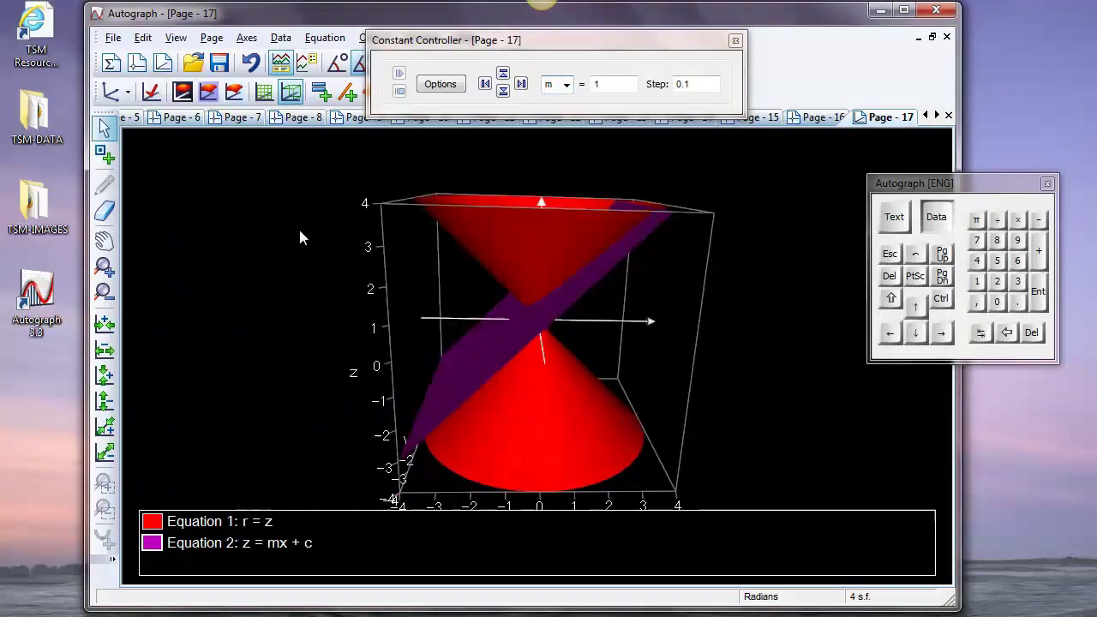
- Increase the constant m by four steps of 0.1 to steepen the plane through the cone
{"action": "left_click_drag", "start_coordinate": [300, 238], "coordinate": [328, 234]}
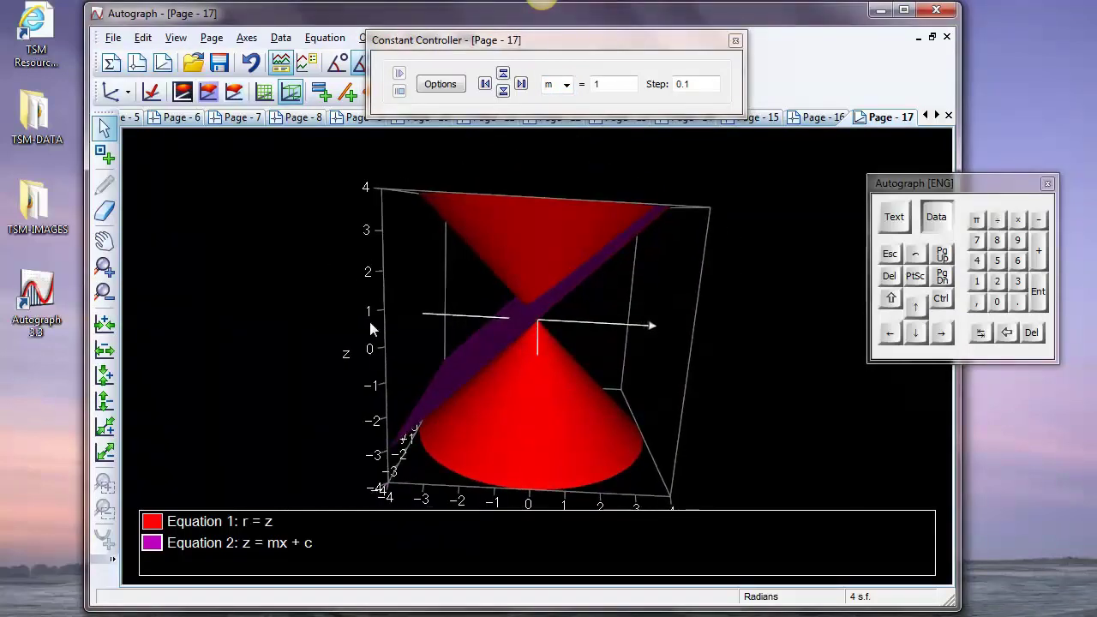
{"action": "left_click_drag", "start_coordinate": [368, 318], "coordinate": [382, 296]}
{"action": "left_click", "coordinate": [503, 76]}
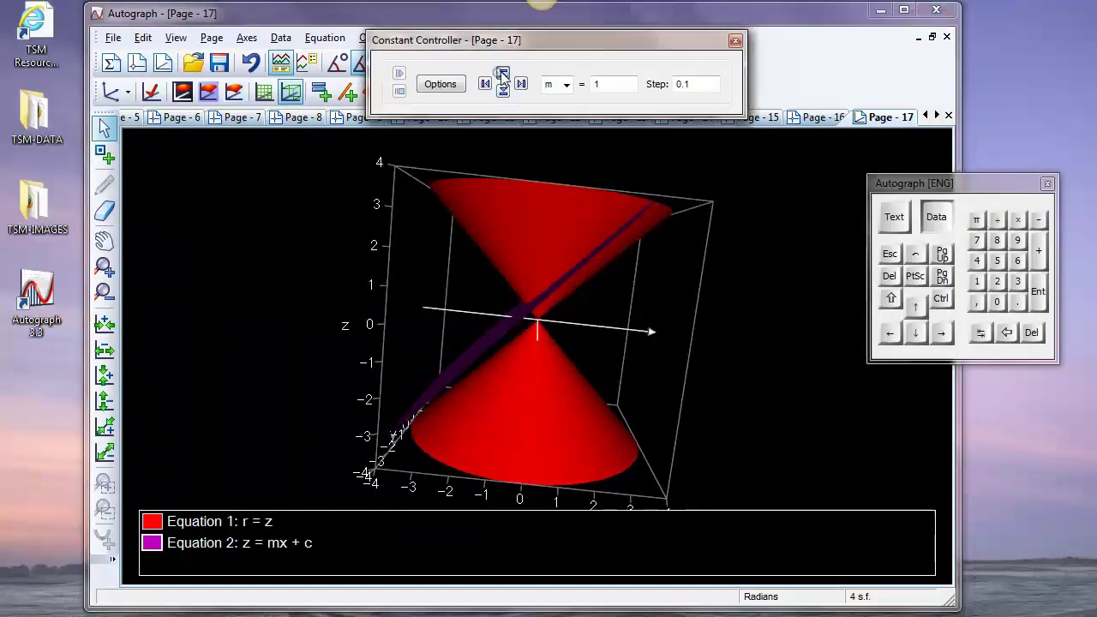
{"action": "left_click", "coordinate": [503, 75]}
{"action": "left_click", "coordinate": [504, 75]}
{"action": "left_click", "coordinate": [504, 75]}
- Decrease the constant m to 0 in steps of 0.1 to level the plane cutting the cone
{"action": "left_click_drag", "start_coordinate": [317, 224], "coordinate": [475, 369]}
{"action": "left_click", "coordinate": [503, 90]}
{"action": "left_click", "coordinate": [504, 90]}
{"action": "left_click", "coordinate": [503, 90]}
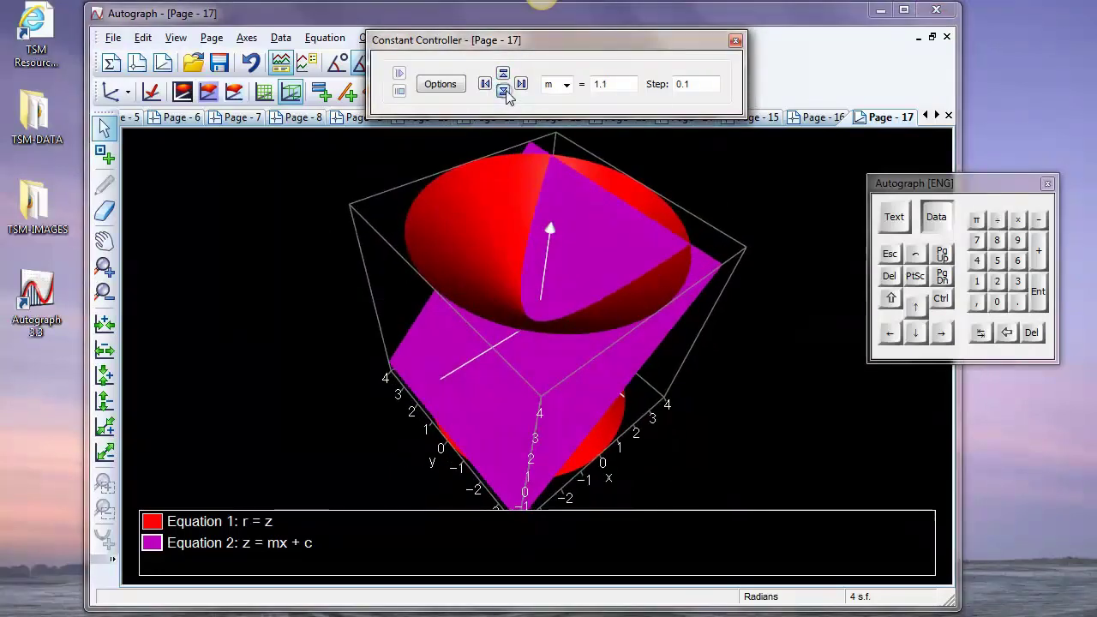
{"action": "left_click", "coordinate": [503, 90]}
{"action": "left_click", "coordinate": [503, 90]}
{"action": "left_click", "coordinate": [503, 90]}
{"action": "left_click", "coordinate": [504, 90]}
{"action": "left_click", "coordinate": [503, 90]}
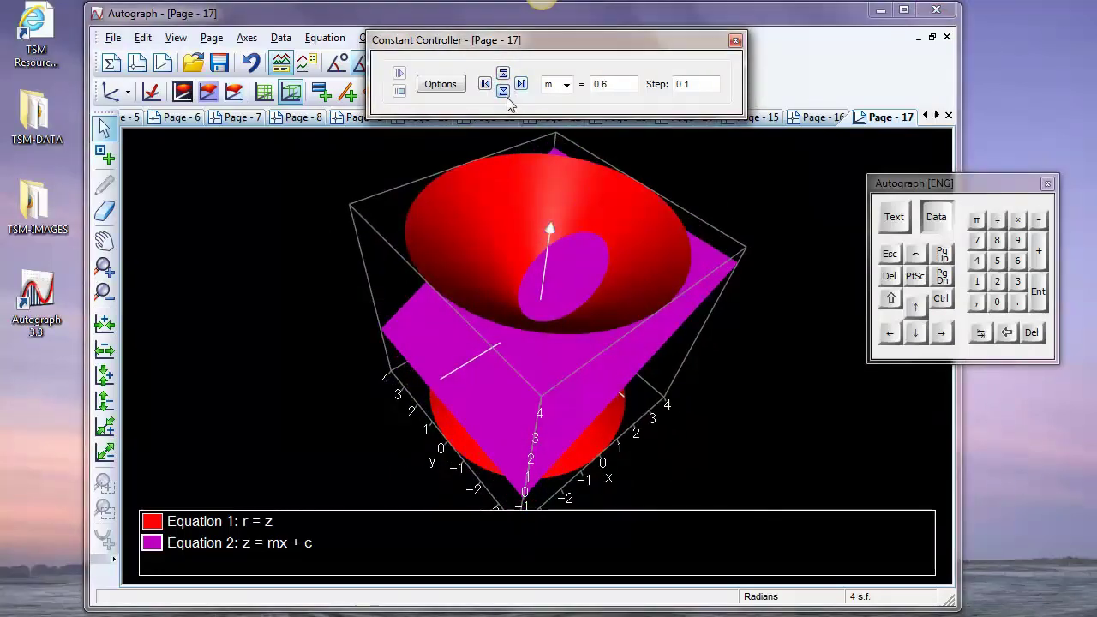
{"action": "left_click", "coordinate": [503, 90]}
{"action": "left_click", "coordinate": [504, 90]}
{"action": "left_click", "coordinate": [503, 90]}
{"action": "left_click", "coordinate": [503, 90]}
{"action": "left_click", "coordinate": [503, 90]}
{"action": "left_click", "coordinate": [503, 90]}
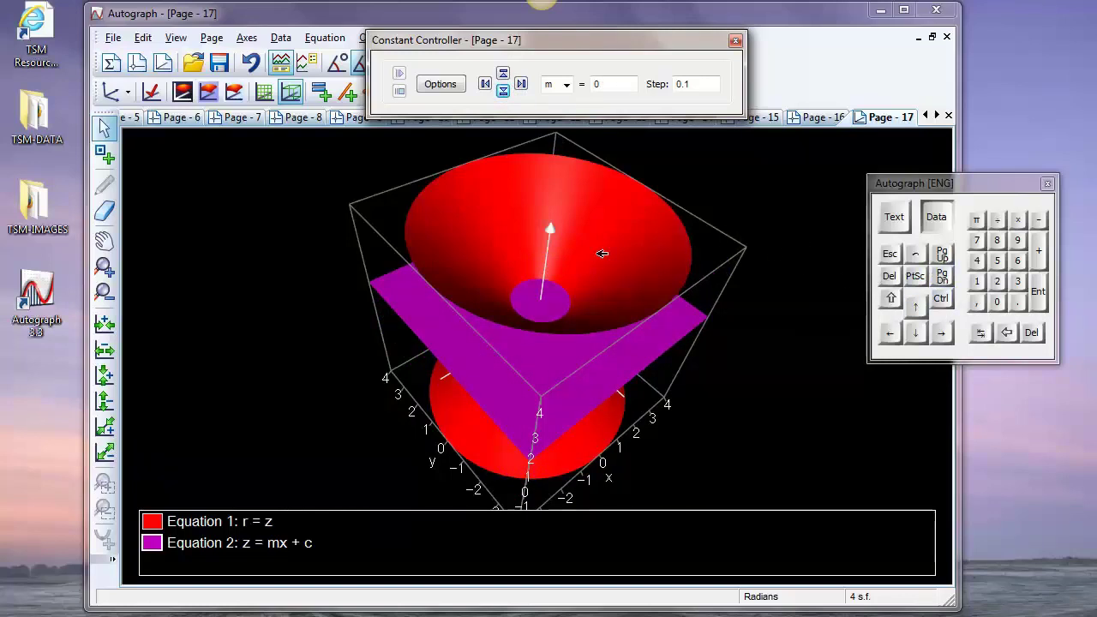
{"action": "left_click", "coordinate": [940, 298]}
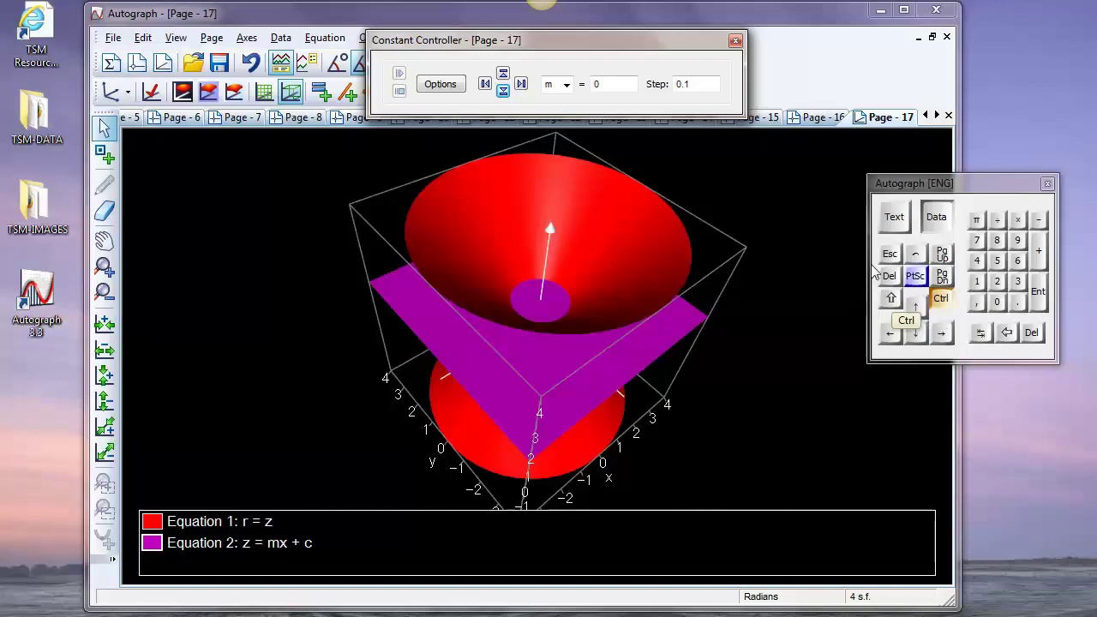
{"action": "mouse_move", "coordinate": [681, 152]}
{"action": "left_mouse_down"}
{"action": "mouse_move", "coordinate": [679, 288]}
{"action": "mouse_move", "coordinate": [655, 366]}
{"action": "mouse_move", "coordinate": [654, 452]}
{"action": "mouse_move", "coordinate": [668, 159]}
{"action": "mouse_move", "coordinate": [679, 146]}
{"action": "left_mouse_up"}
{"action": "left_click", "coordinate": [941, 300]}
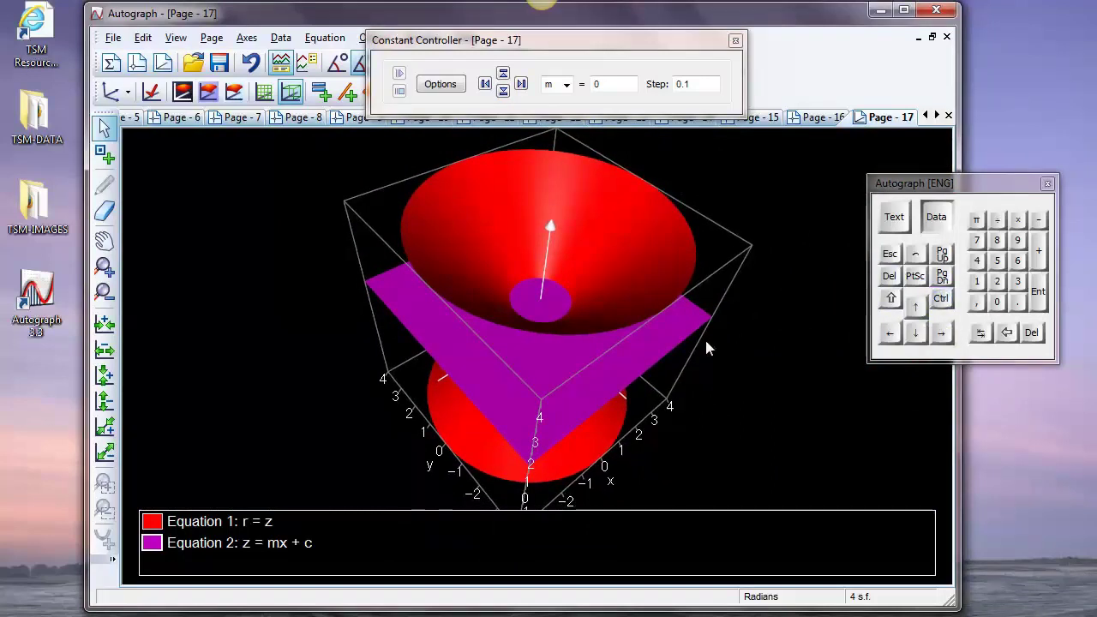
{"action": "left_click_drag", "start_coordinate": [314, 380], "coordinate": [341, 343]}
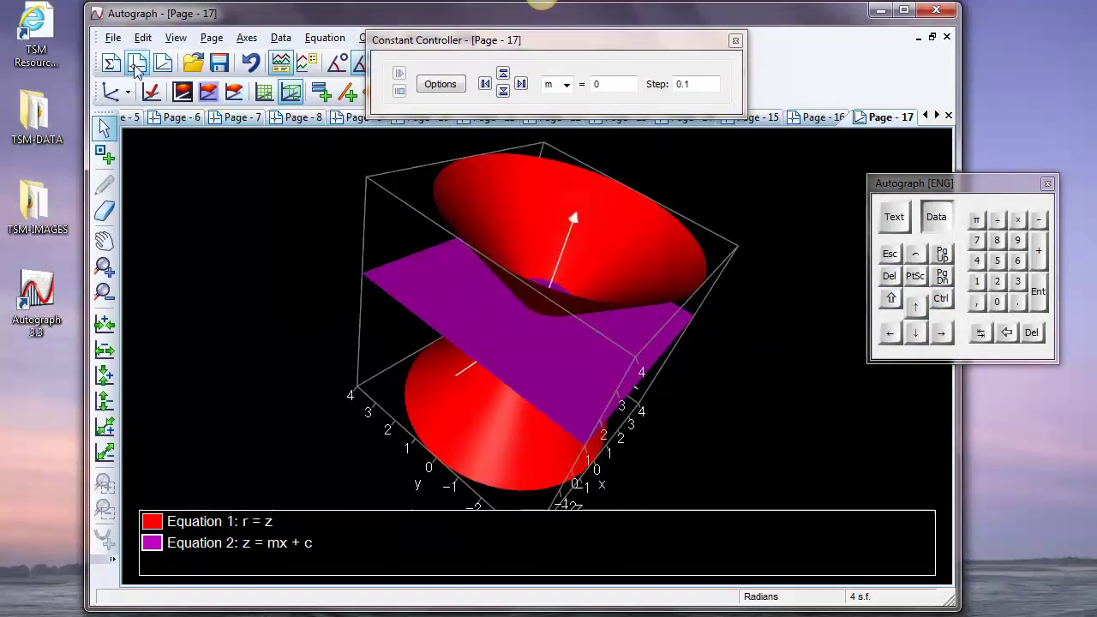
- Create a new 3D graph page and plot the equation y = x(3−x) on it
{"action": "left_click", "coordinate": [163, 63]}
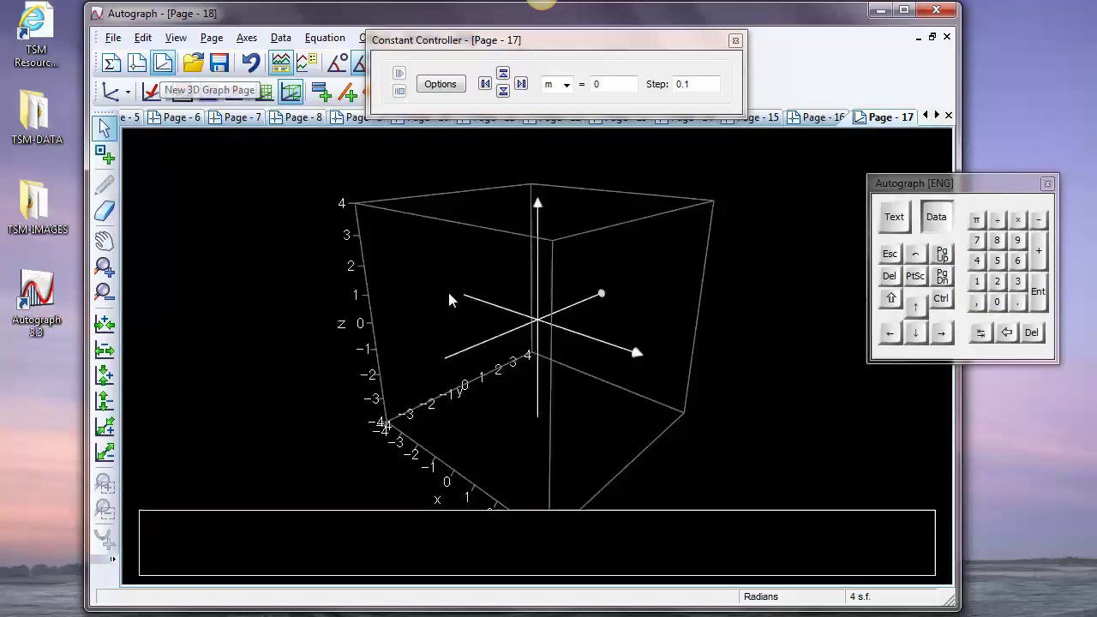
{"action": "left_click_drag", "start_coordinate": [411, 306], "coordinate": [580, 286]}
{"action": "right_click", "coordinate": [647, 281]}
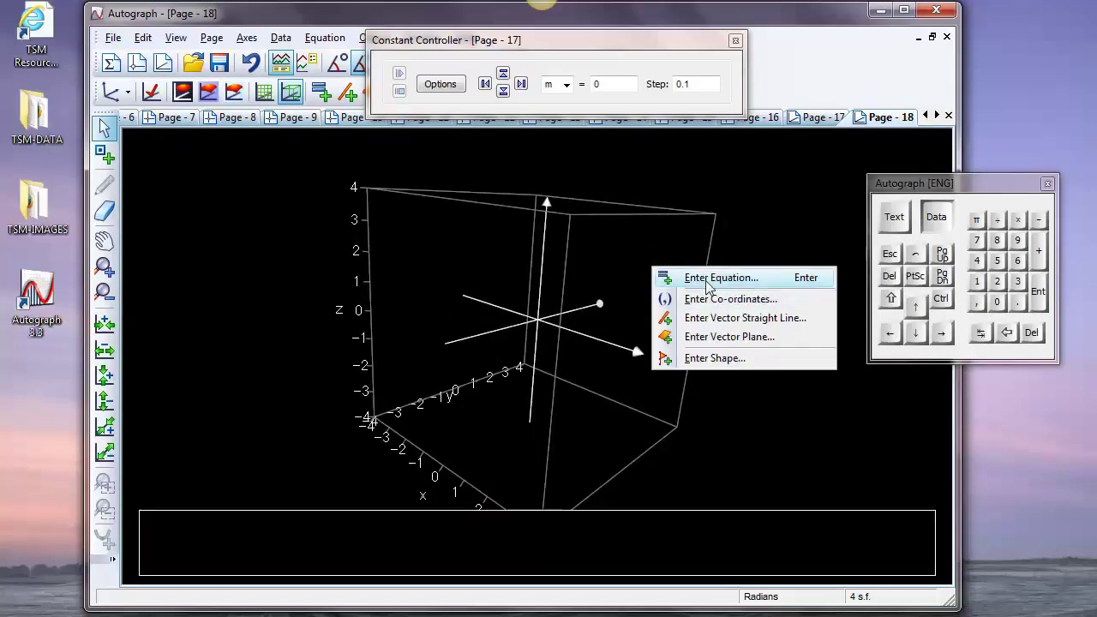
{"action": "left_click", "coordinate": [711, 277]}
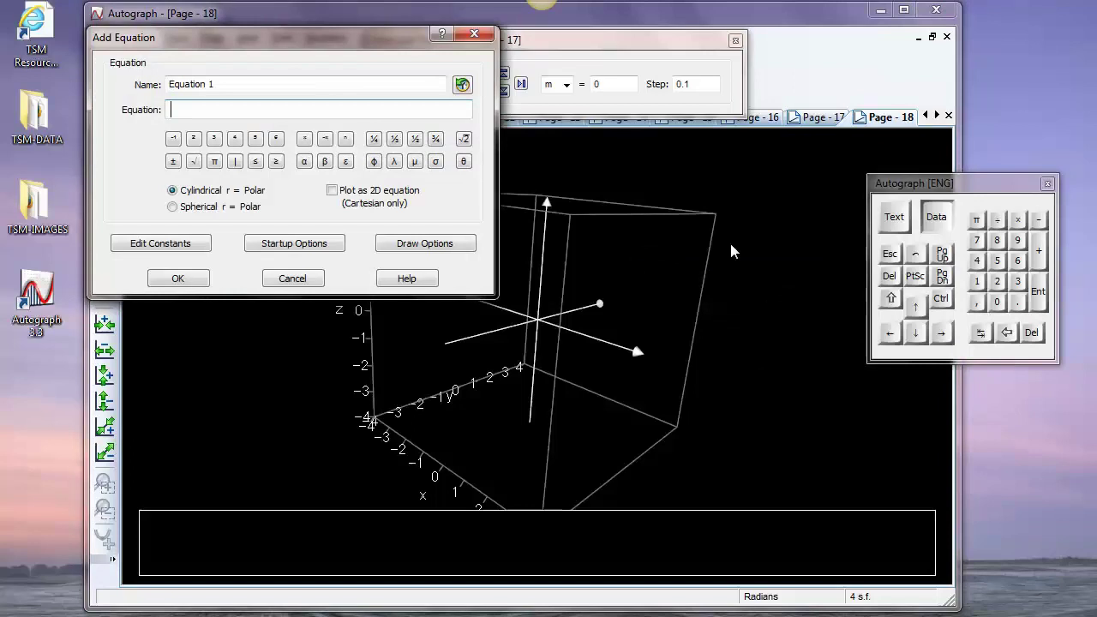
{"action": "left_click", "coordinate": [872, 213]}
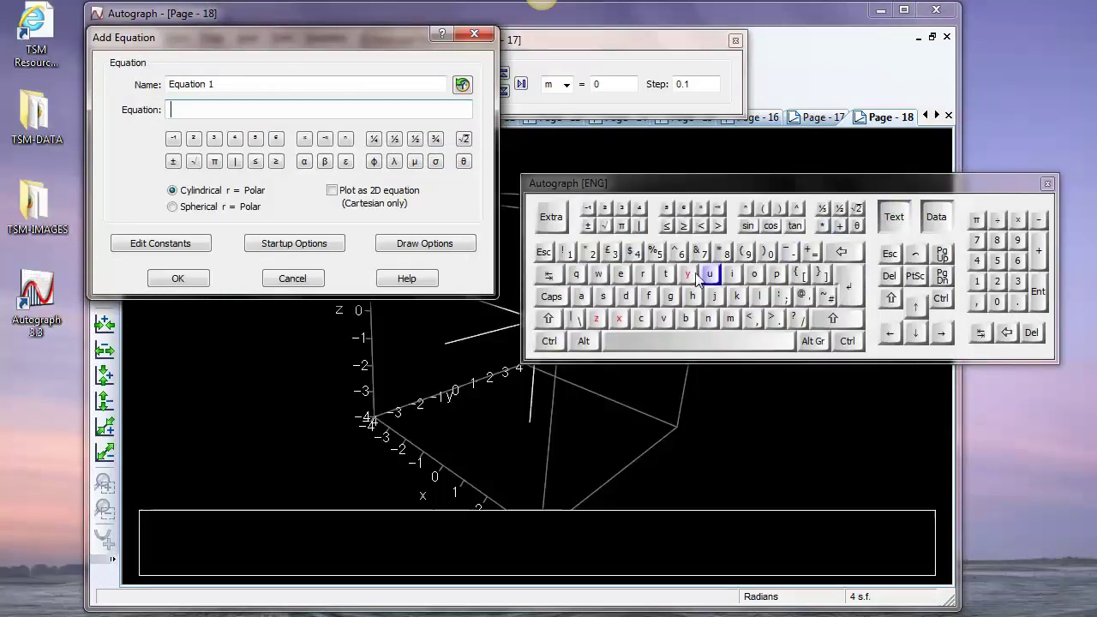
{"action": "left_click", "coordinate": [688, 274]}
{"action": "left_click", "coordinate": [689, 347]}
{"action": "left_click", "coordinate": [811, 252]}
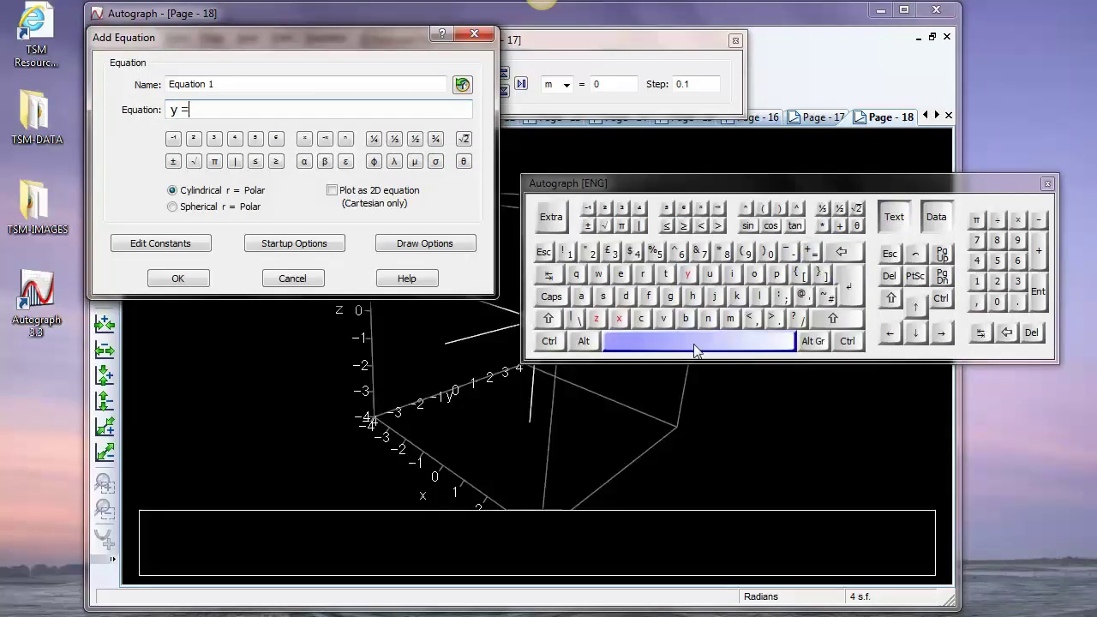
{"action": "left_click", "coordinate": [697, 345]}
{"action": "left_click", "coordinate": [619, 318]}
{"action": "left_click", "coordinate": [744, 252]}
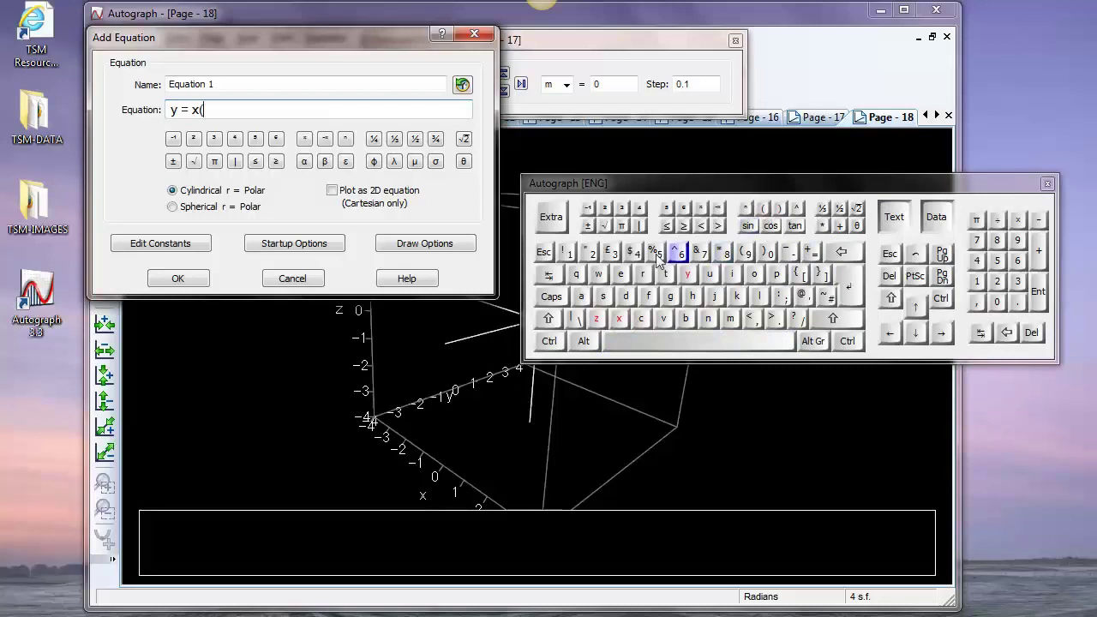
{"action": "left_click", "coordinate": [611, 252]}
{"action": "left_click", "coordinate": [787, 252]}
{"action": "left_click", "coordinate": [619, 318]}
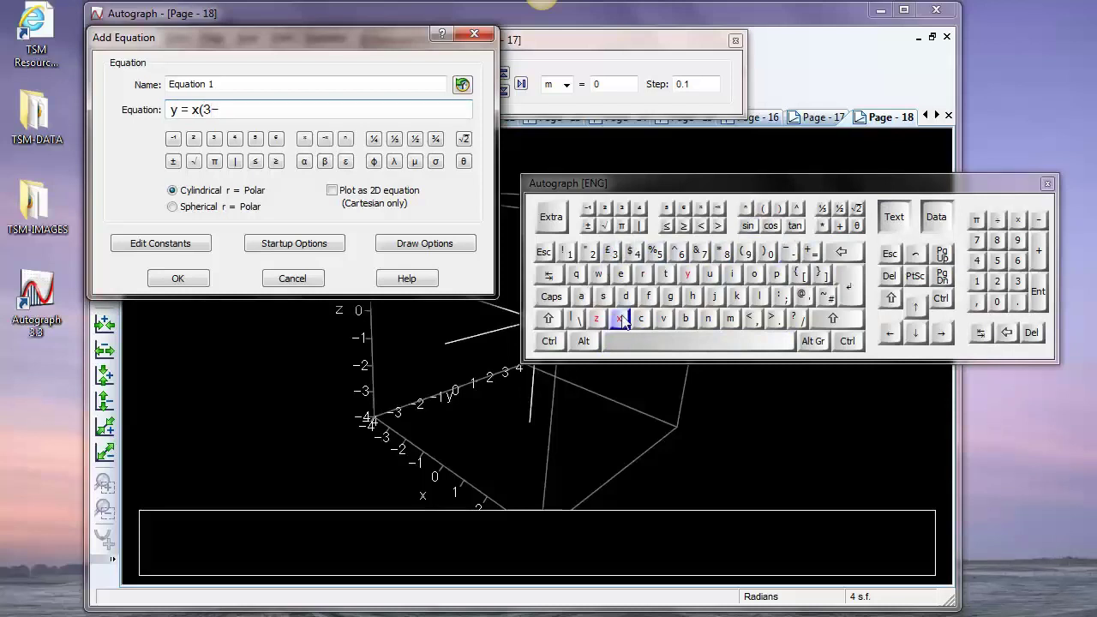
{"action": "left_click", "coordinate": [777, 210]}
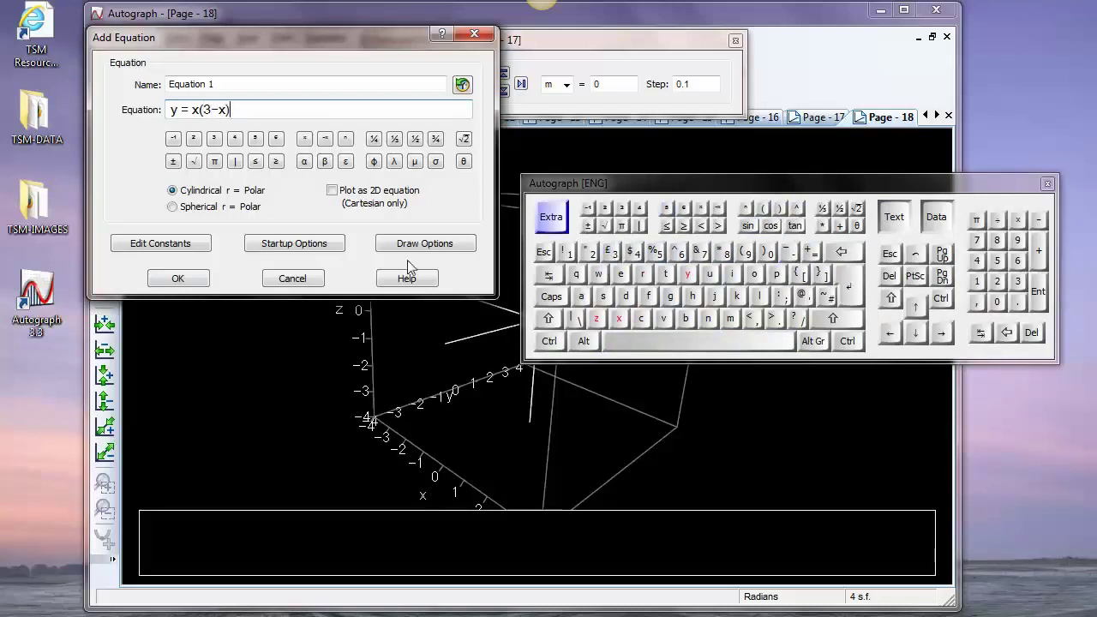
{"action": "left_click", "coordinate": [178, 281]}
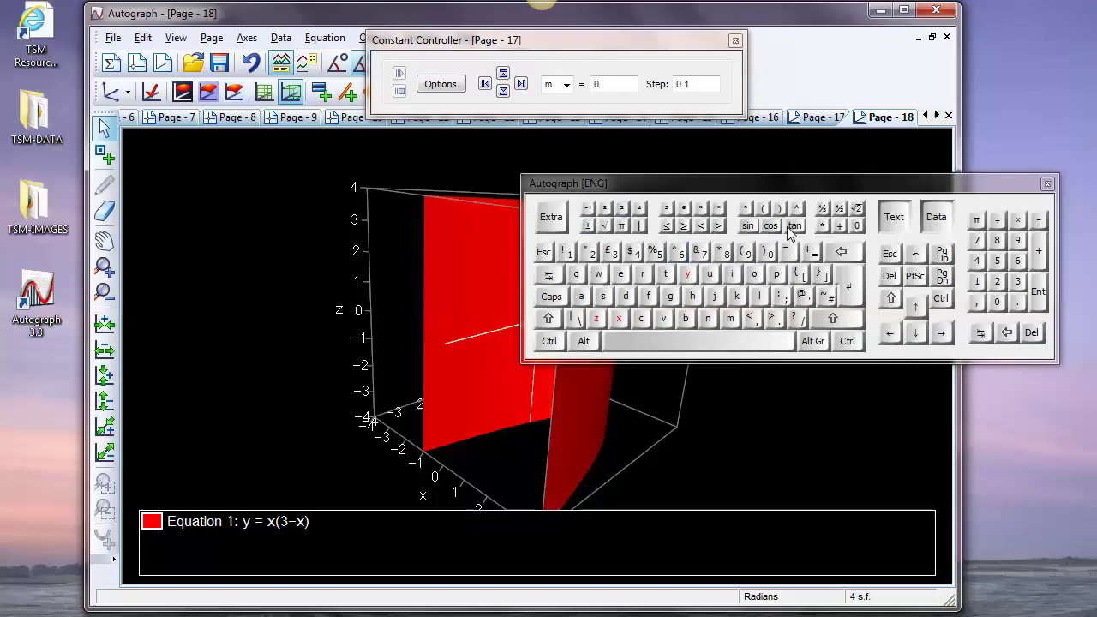
{"action": "left_click", "coordinate": [894, 216]}
{"action": "left_click", "coordinate": [936, 217]}
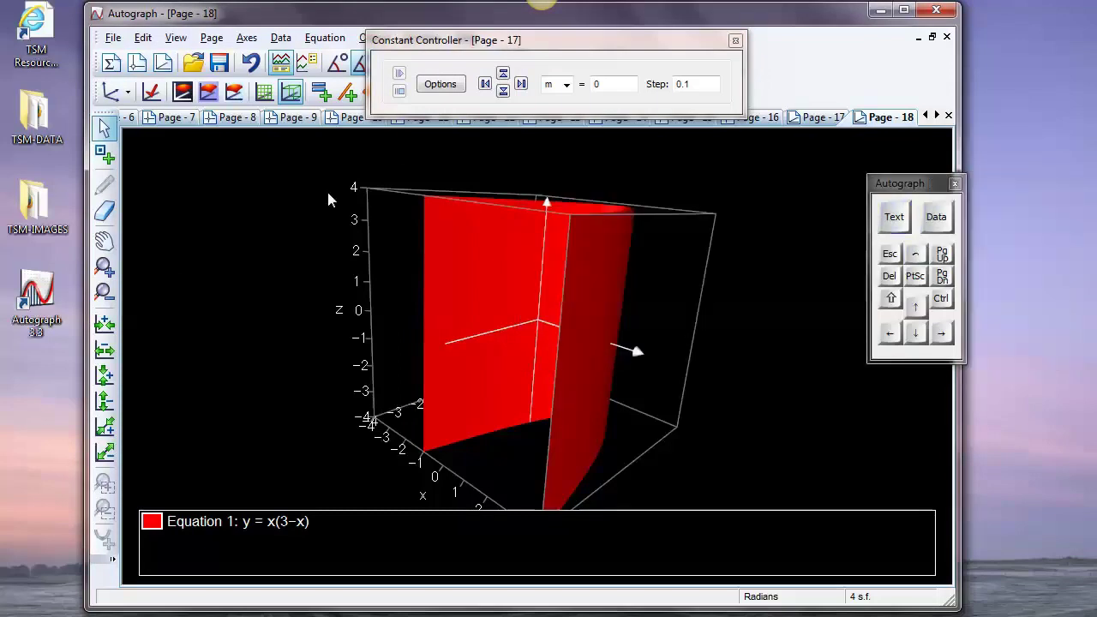
- Edit the y = x(3−x) surface so that it is plotted as a 2D equation
{"action": "left_click_drag", "start_coordinate": [329, 200], "coordinate": [335, 295]}
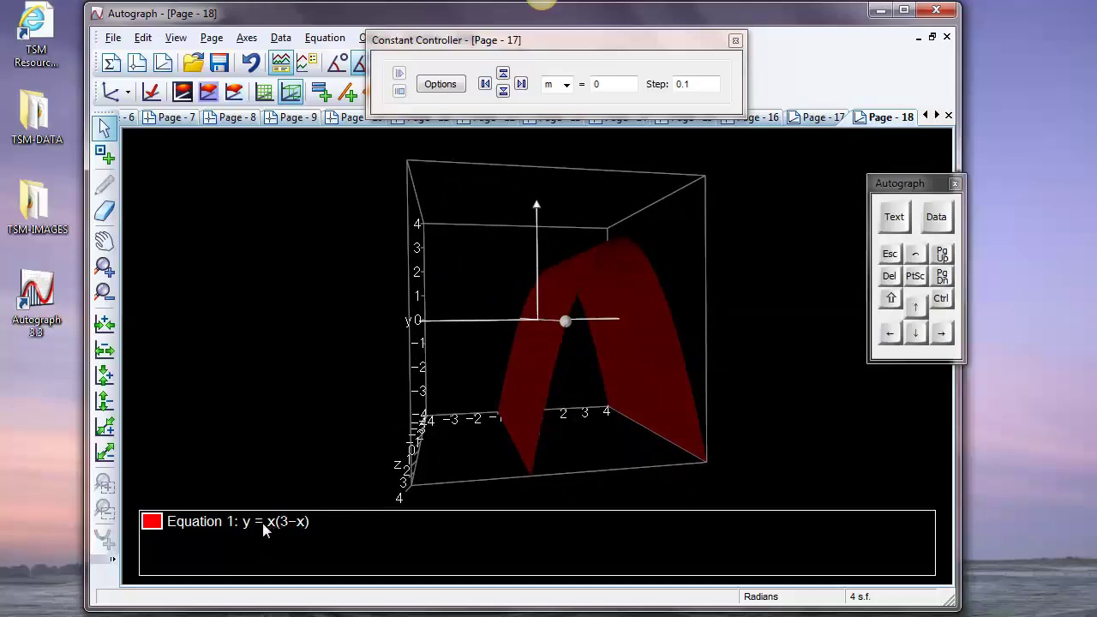
{"action": "left_click_drag", "start_coordinate": [444, 346], "coordinate": [606, 291]}
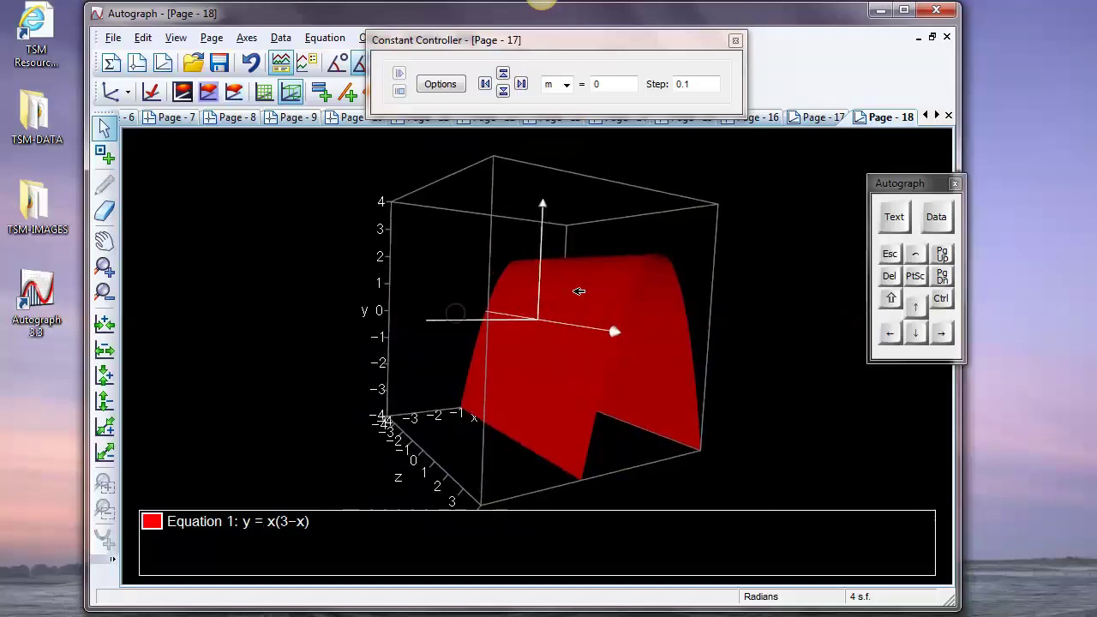
{"action": "double_click", "coordinate": [595, 297]}
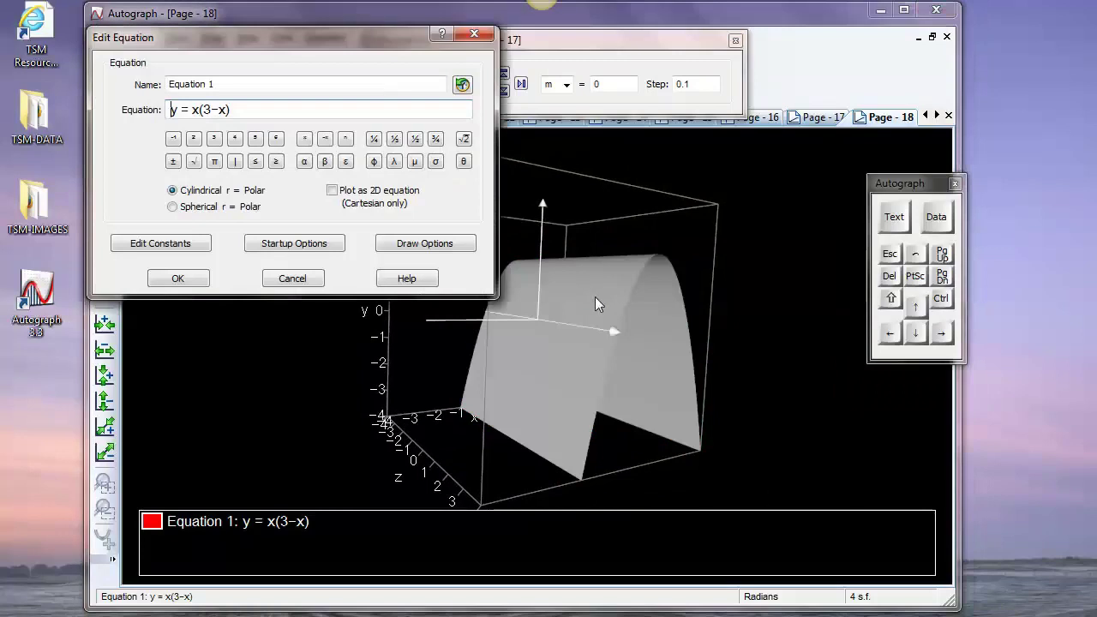
{"action": "left_click", "coordinate": [332, 190]}
{"action": "left_click", "coordinate": [177, 279]}
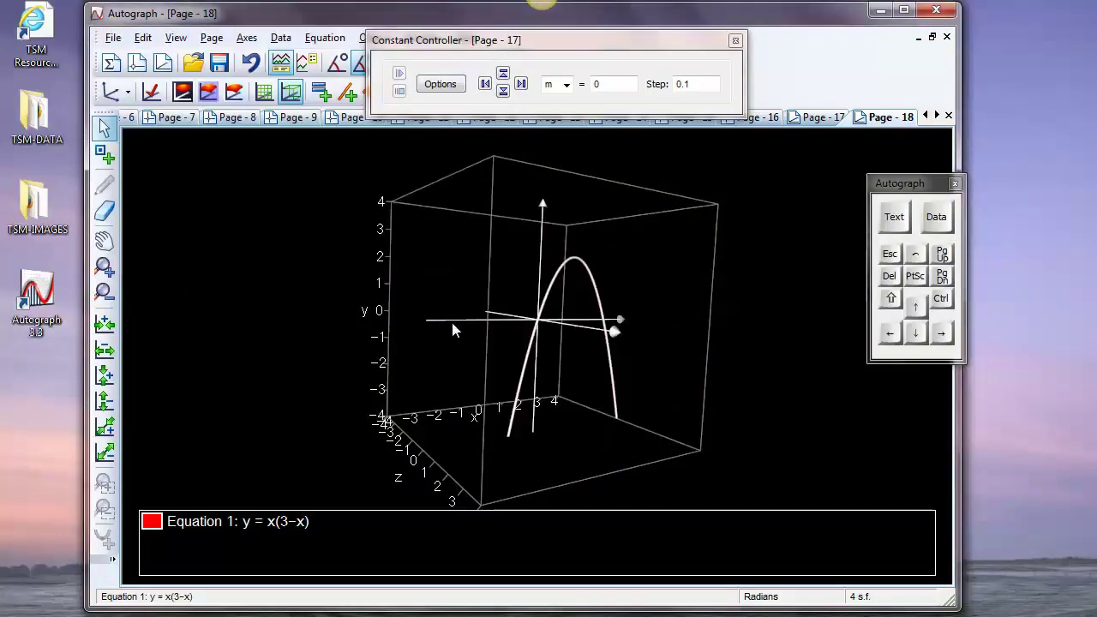
{"action": "left_click_drag", "start_coordinate": [452, 322], "coordinate": [380, 303]}
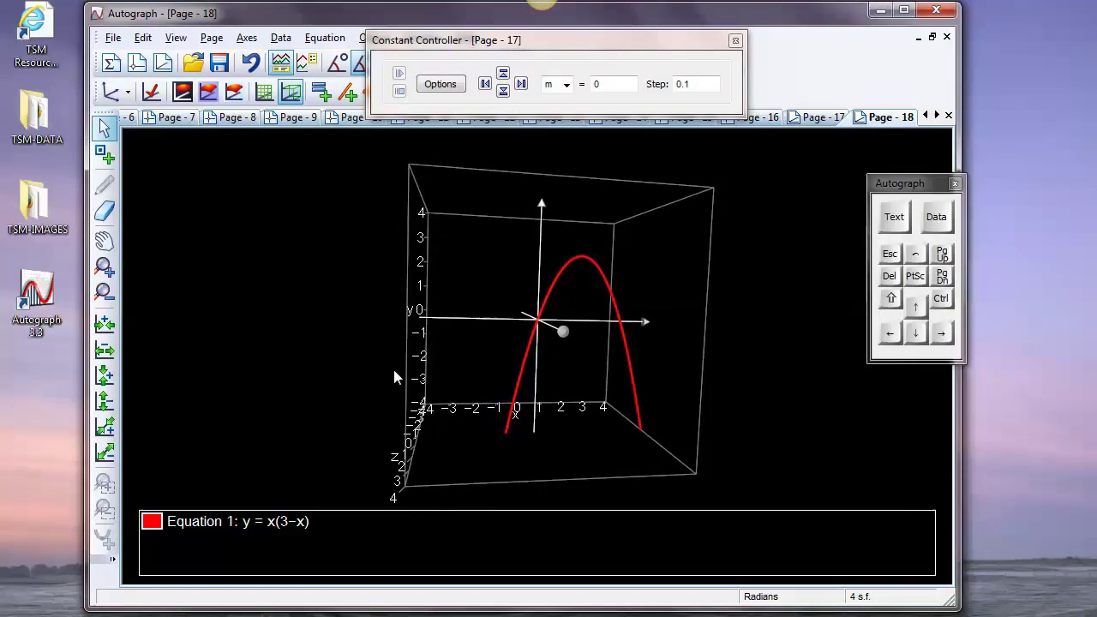
{"action": "left_click_drag", "start_coordinate": [394, 371], "coordinate": [376, 247]}
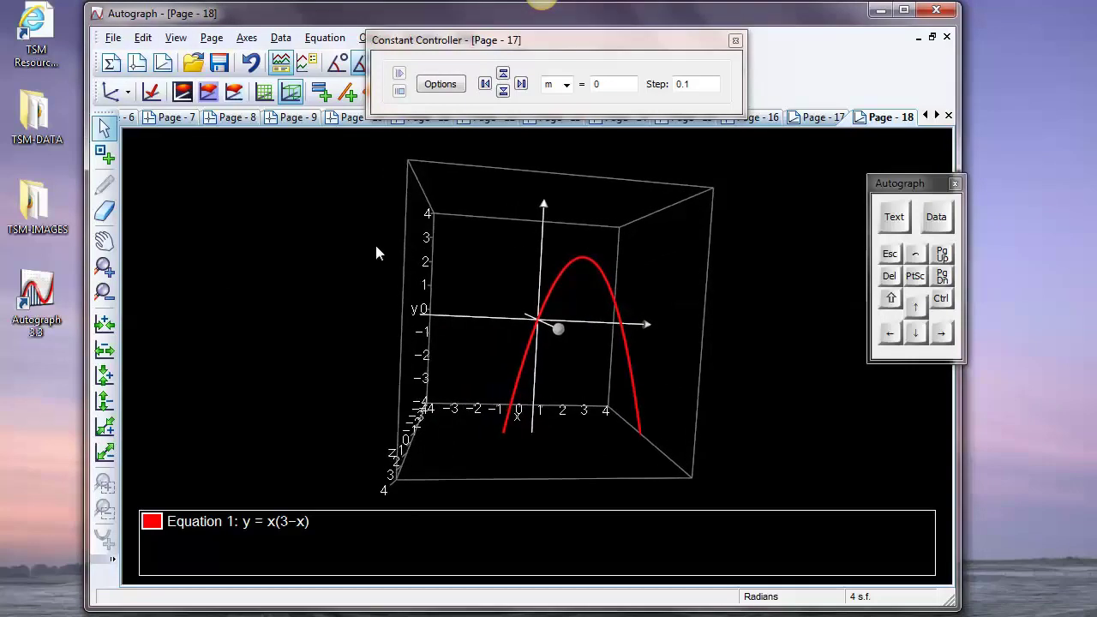
{"action": "left_click", "coordinate": [570, 269]}
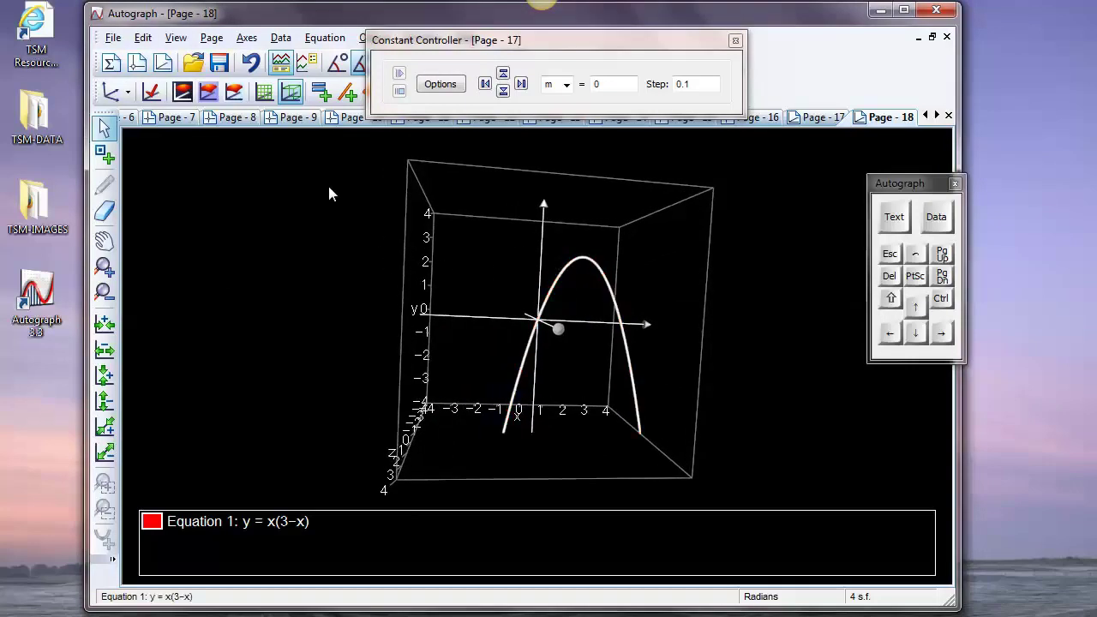
{"action": "right_click", "coordinate": [358, 199]}
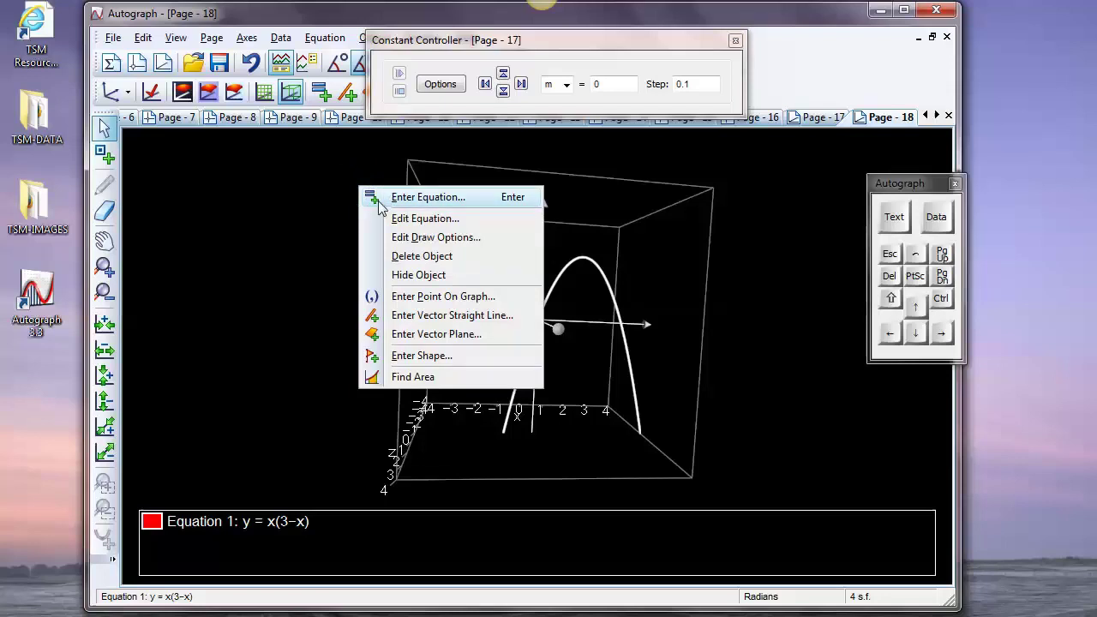
{"action": "left_click", "coordinate": [574, 314]}
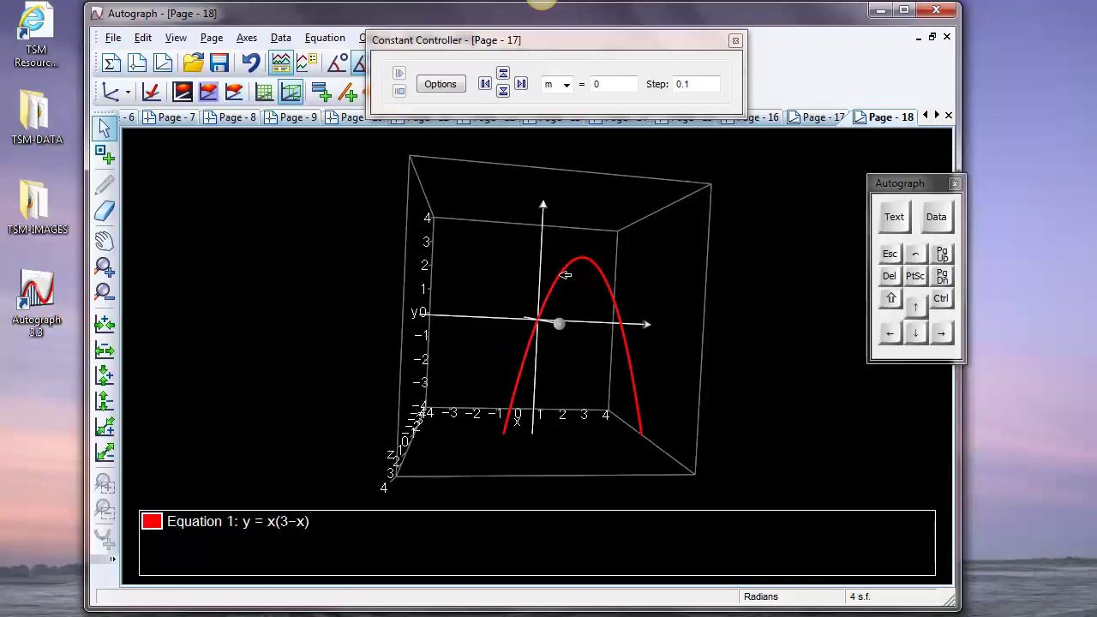
- Add a point on the y = x(3−x) curve with x-coordinate a and z-coordinate 0
{"action": "left_click", "coordinate": [562, 274]}
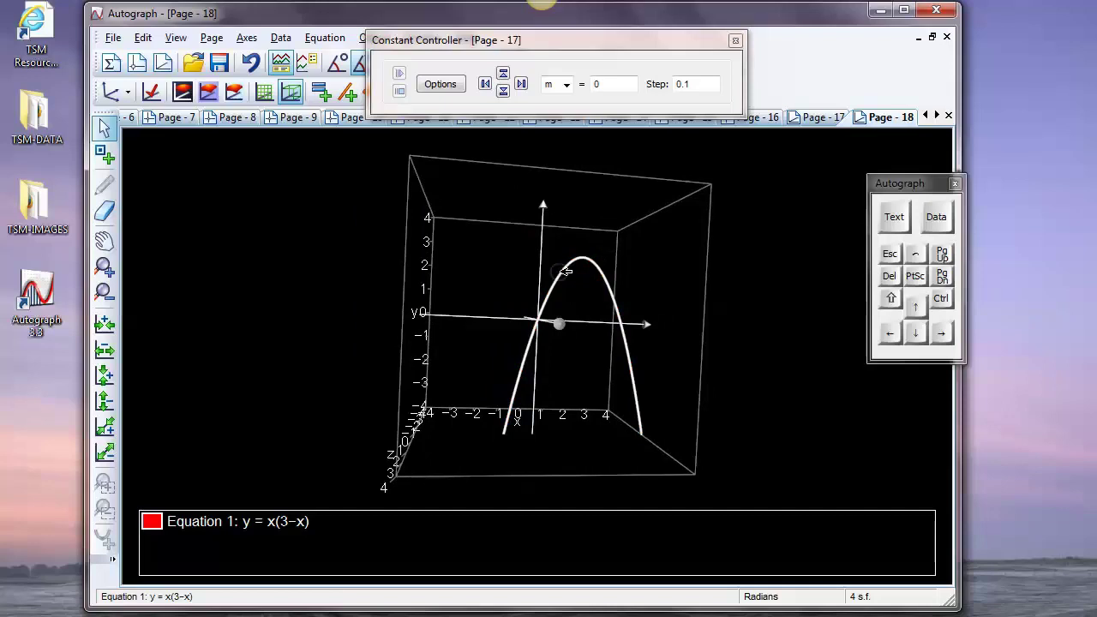
{"action": "right_click", "coordinate": [452, 211]}
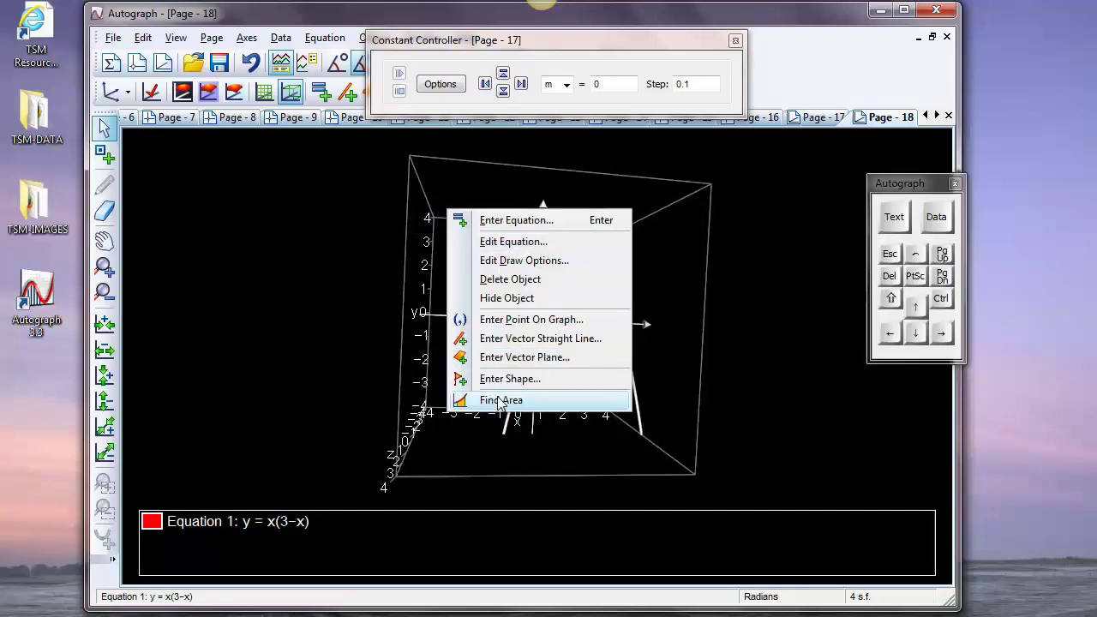
{"action": "left_click", "coordinate": [529, 319]}
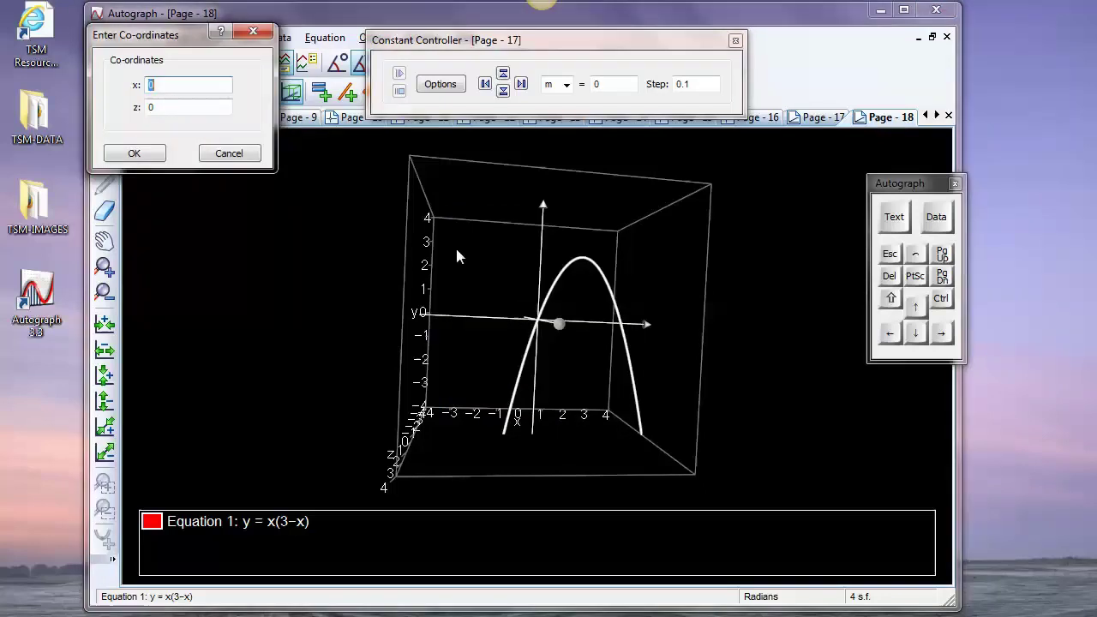
{"action": "left_click", "coordinate": [894, 217]}
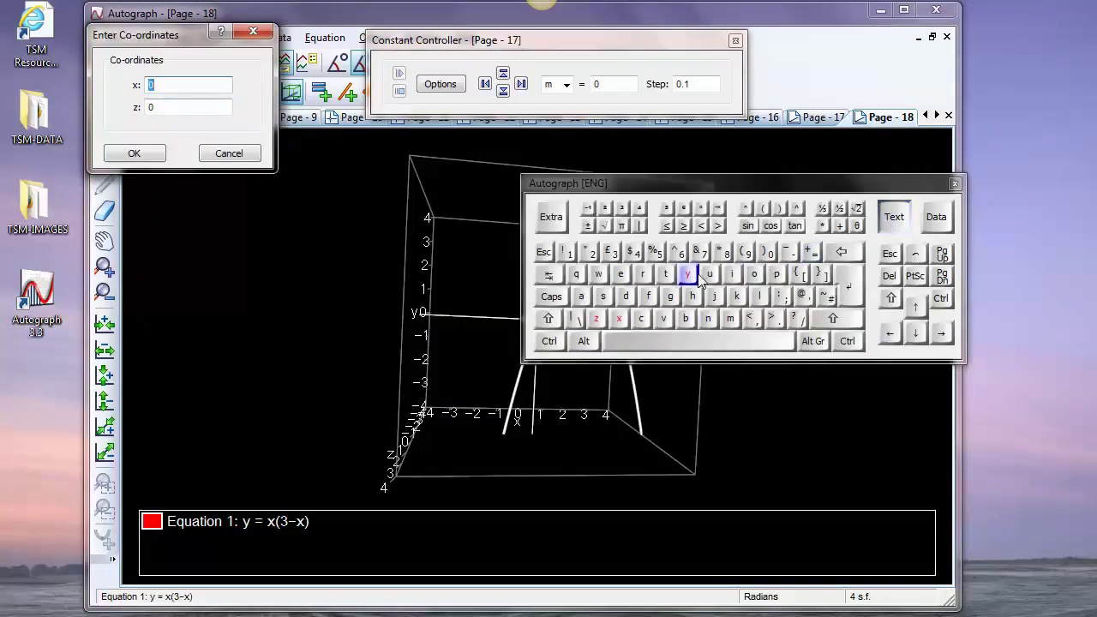
{"action": "left_click", "coordinate": [581, 296]}
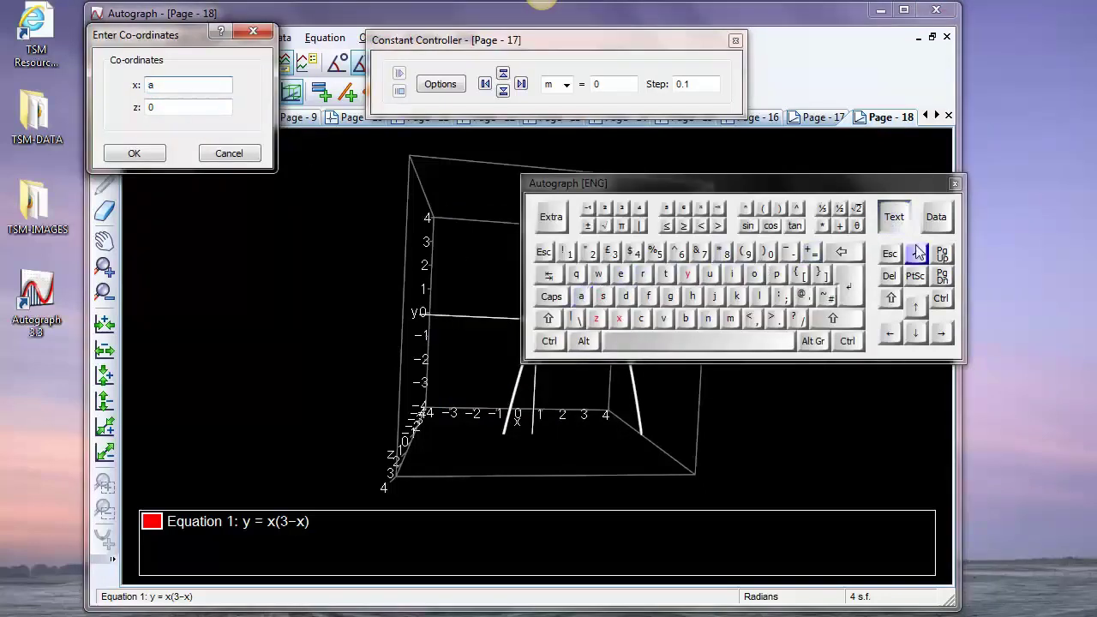
{"action": "left_click", "coordinate": [892, 221]}
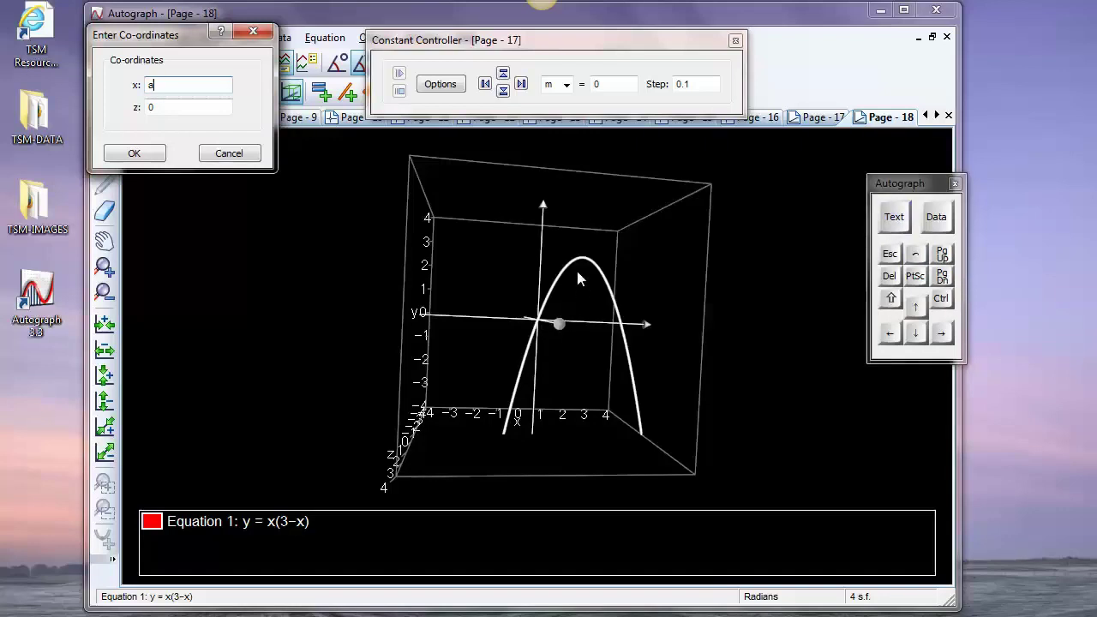
{"action": "left_click", "coordinate": [135, 153]}
{"action": "left_click", "coordinate": [336, 282]}
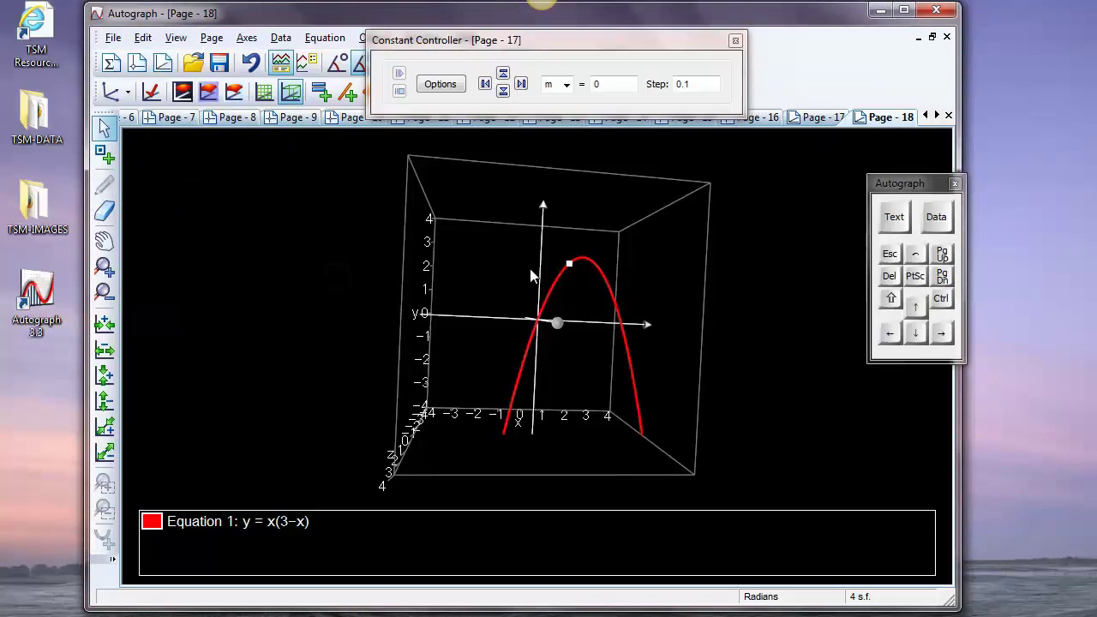
- Add a second point on the parabola with x-coordinate a+.2 and z-coordinate 0
{"action": "left_click", "coordinate": [609, 277]}
{"action": "right_click", "coordinate": [686, 228]}
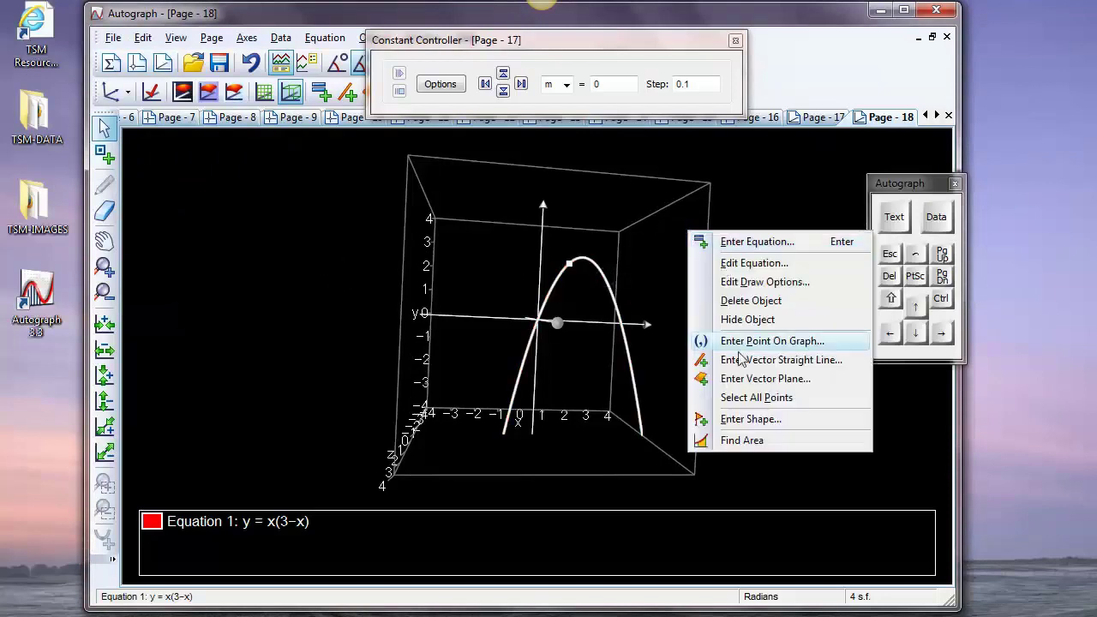
{"action": "left_click", "coordinate": [772, 341]}
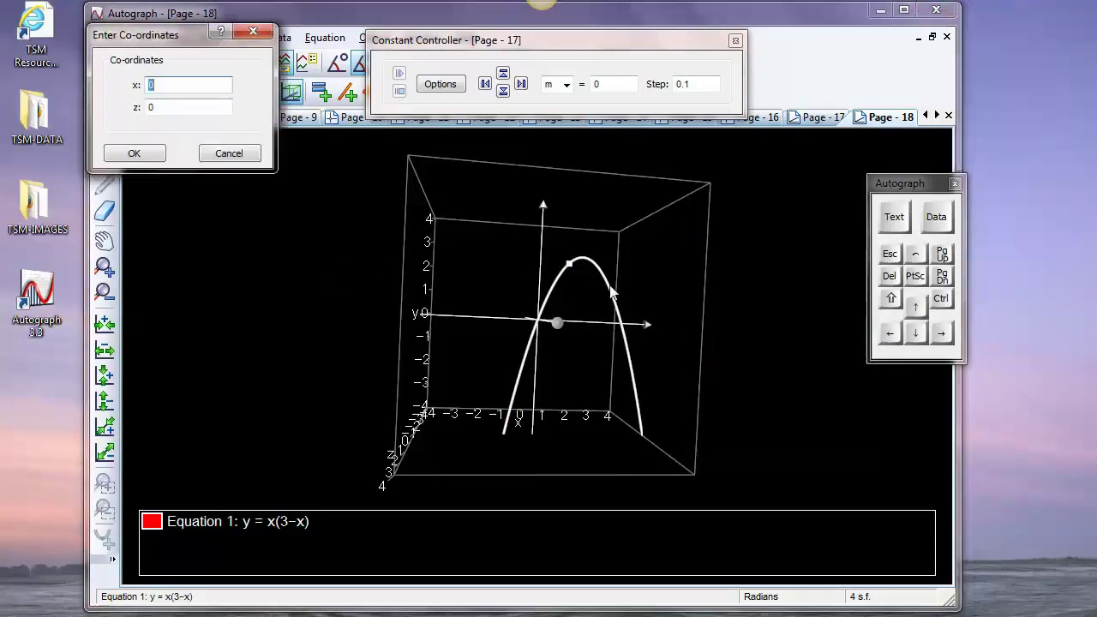
{"action": "left_click", "coordinate": [891, 219]}
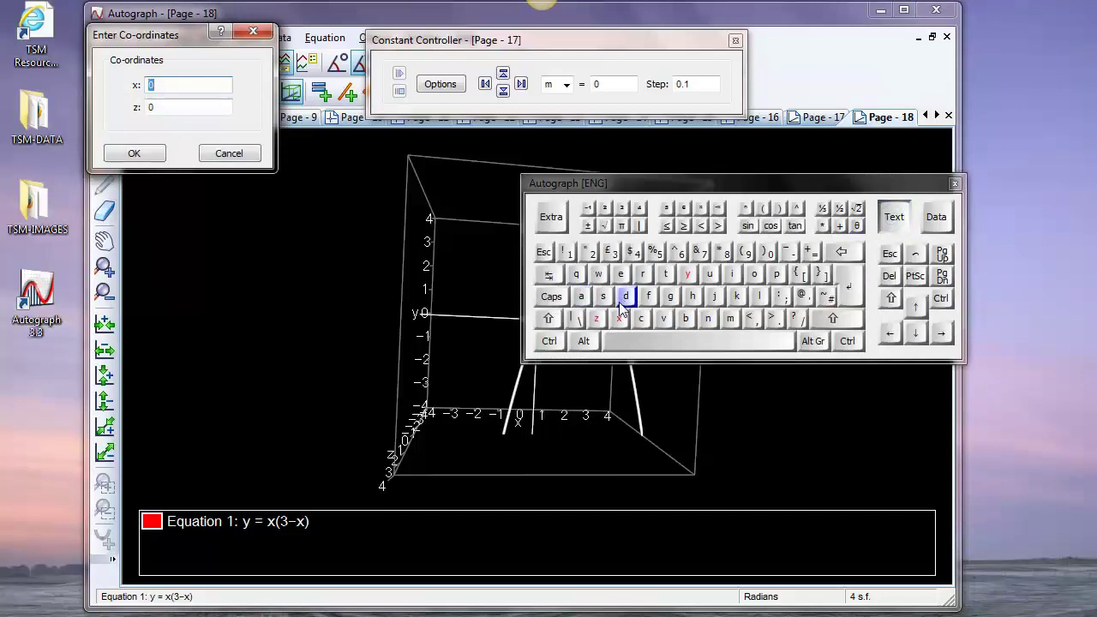
{"action": "left_click", "coordinate": [581, 296]}
{"action": "left_click", "coordinate": [841, 225]}
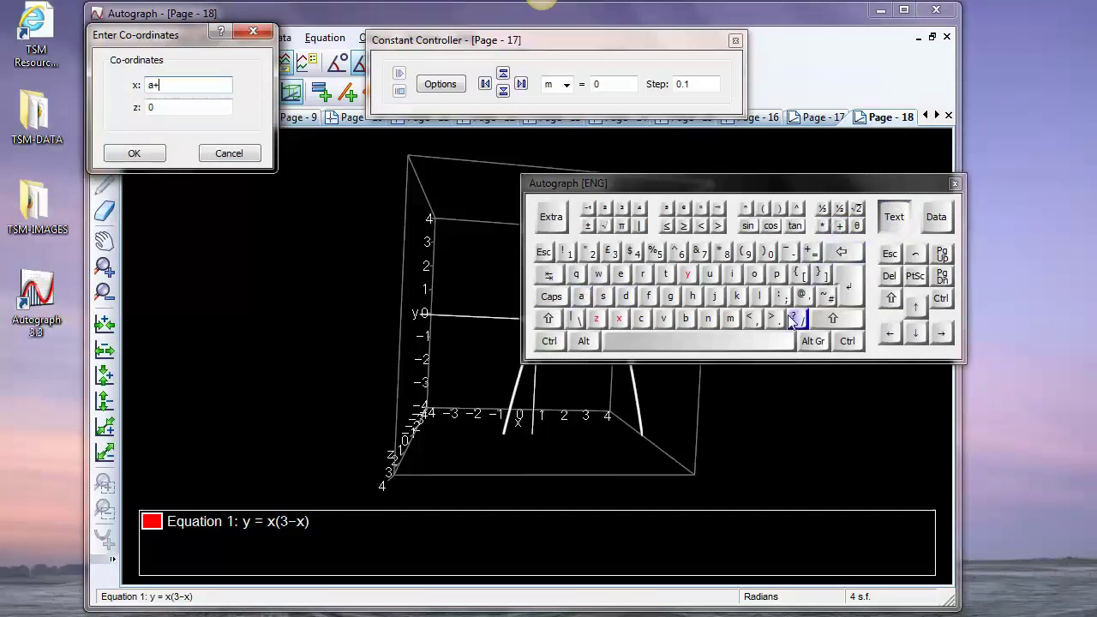
{"action": "left_click", "coordinate": [770, 318]}
{"action": "left_click", "coordinate": [591, 252]}
{"action": "left_click", "coordinate": [899, 226]}
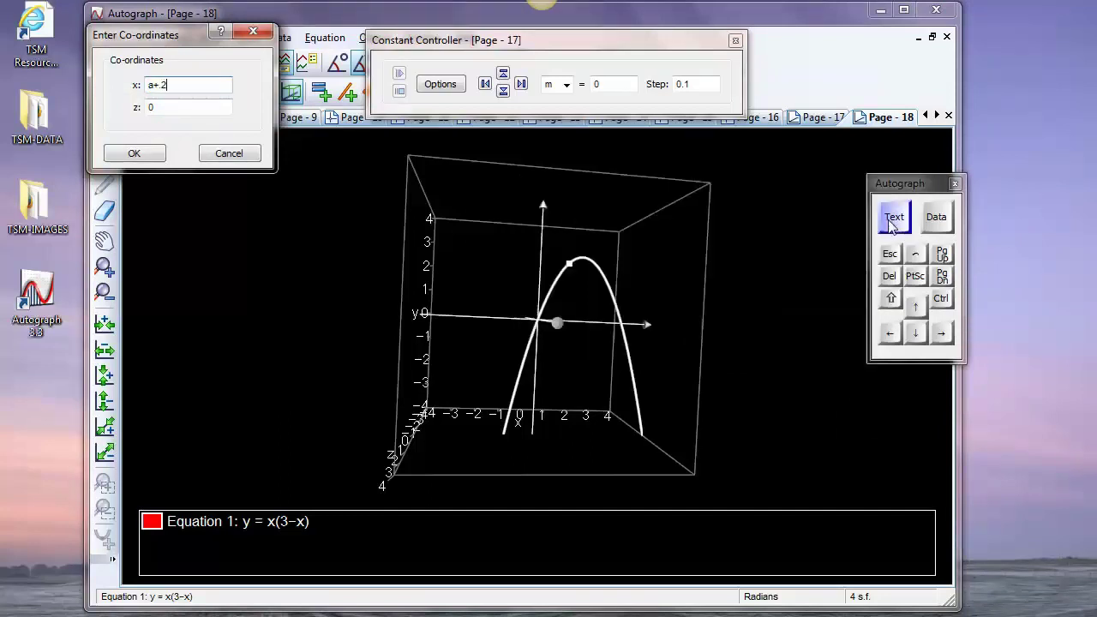
{"action": "left_click", "coordinate": [137, 153]}
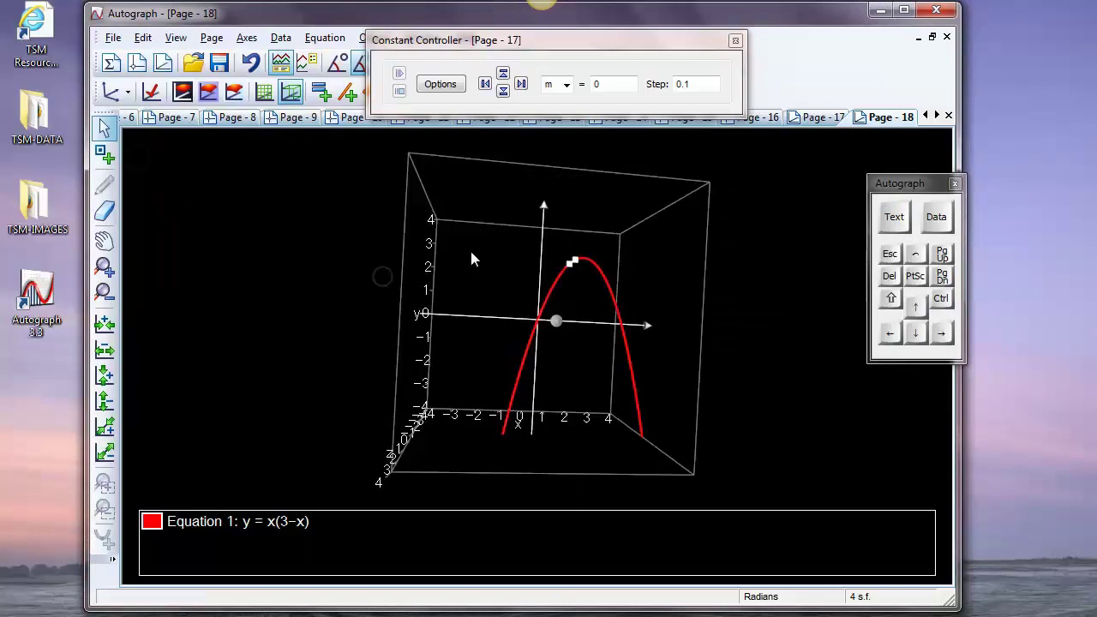
- Find the area under the parabola between the two points using the Rectangle (-) method with 1 division
{"action": "left_click", "coordinate": [940, 300]}
{"action": "left_click_drag", "start_coordinate": [710, 198], "coordinate": [720, 371]}
{"action": "left_click", "coordinate": [941, 299]}
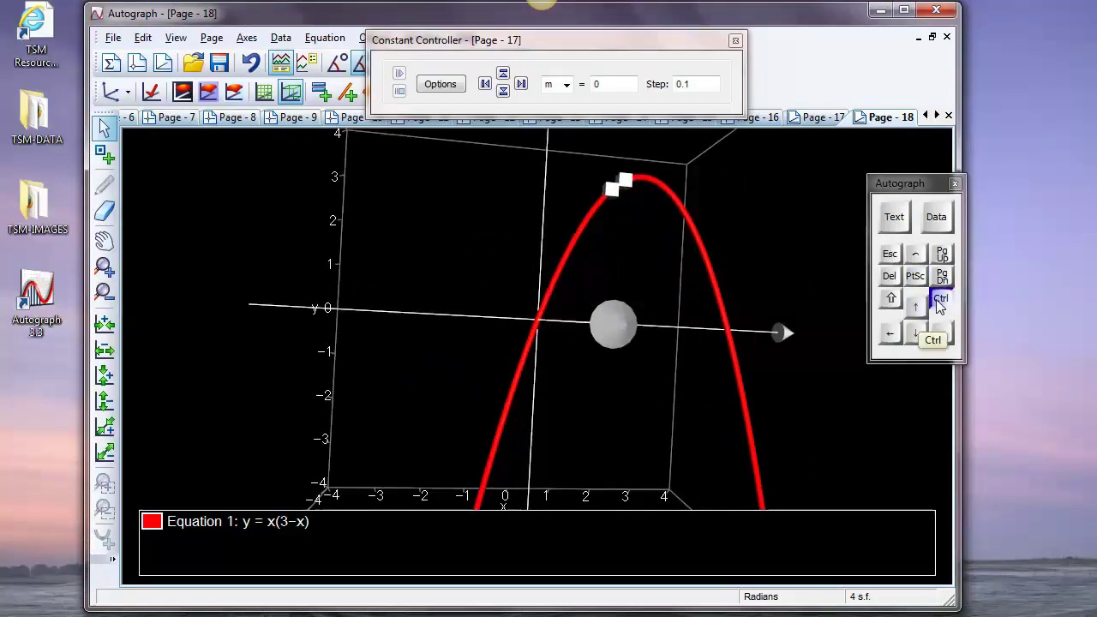
{"action": "left_click", "coordinate": [625, 184]}
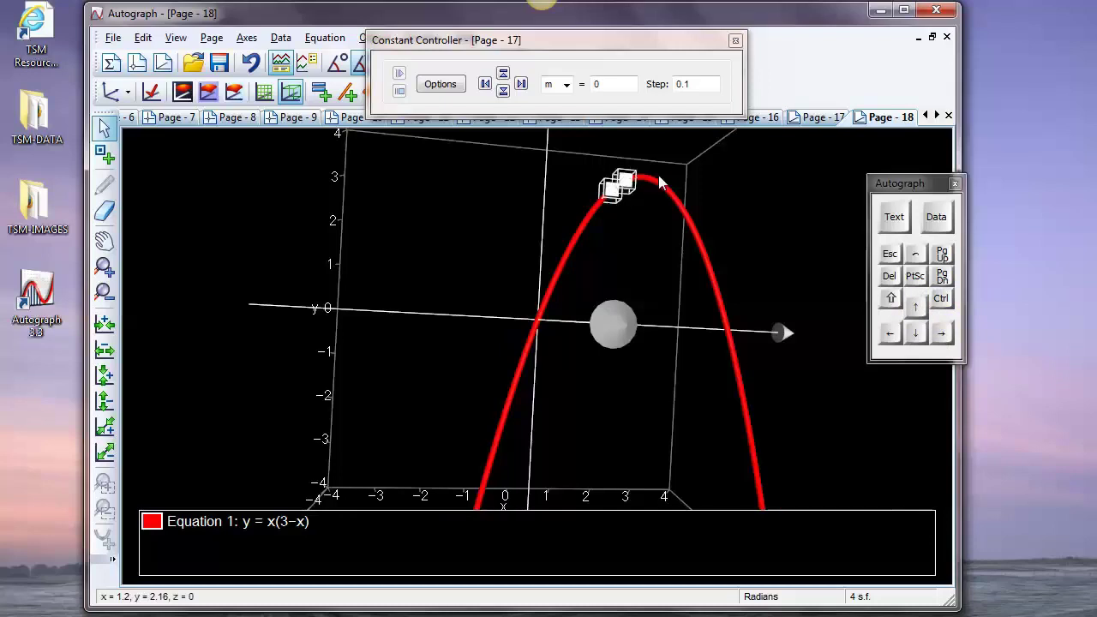
{"action": "right_click", "coordinate": [723, 190]}
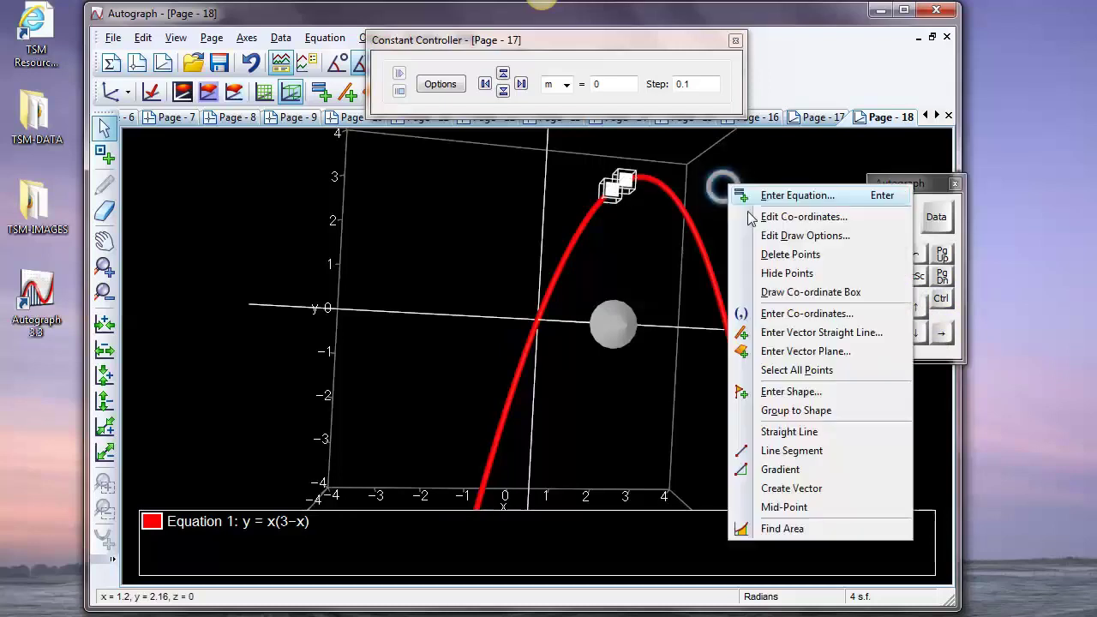
{"action": "left_click", "coordinate": [778, 530]}
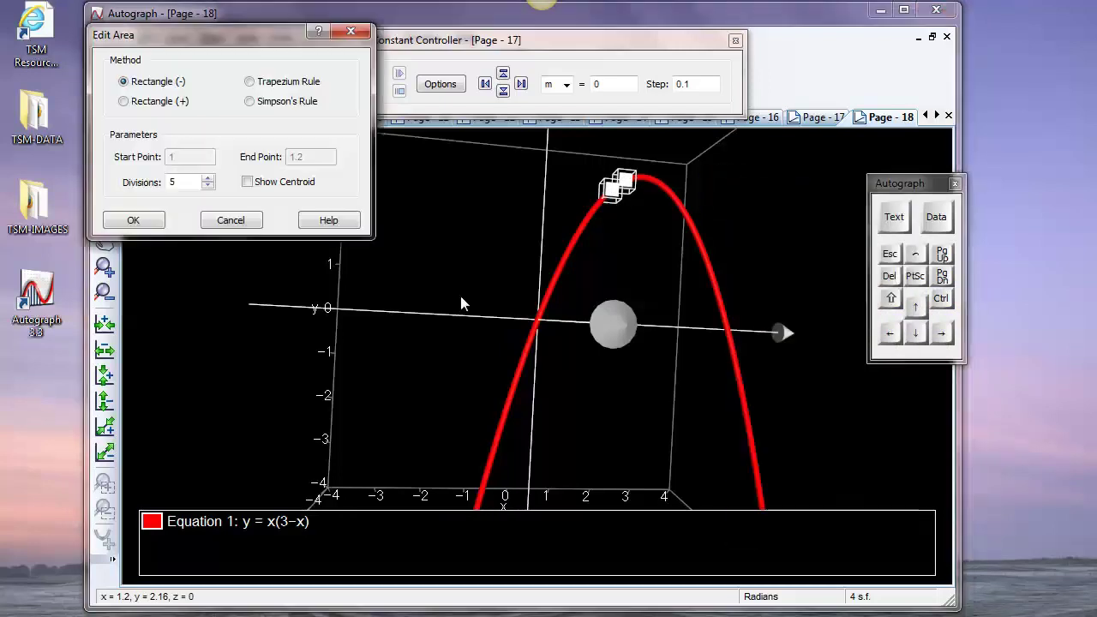
{"action": "left_click", "coordinate": [207, 185]}
{"action": "left_click", "coordinate": [207, 185]}
{"action": "left_click", "coordinate": [208, 185]}
{"action": "left_click", "coordinate": [208, 186]}
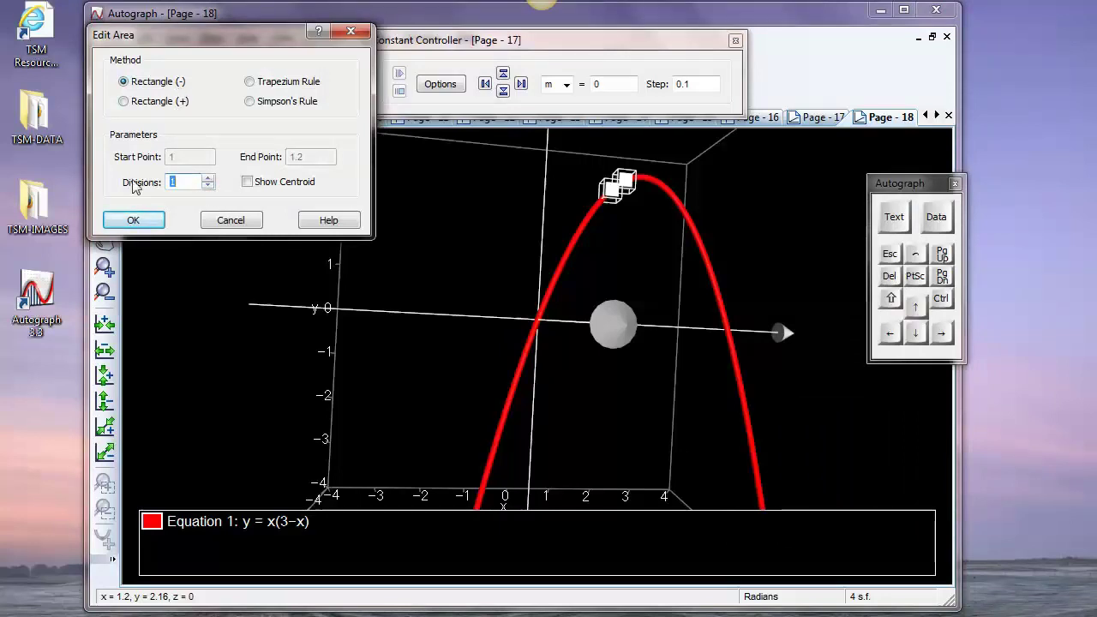
{"action": "left_click", "coordinate": [133, 220]}
- Add the equation y = −1 to the 3D page, plotted as a 2D equation
{"action": "left_click_drag", "start_coordinate": [460, 292], "coordinate": [438, 328]}
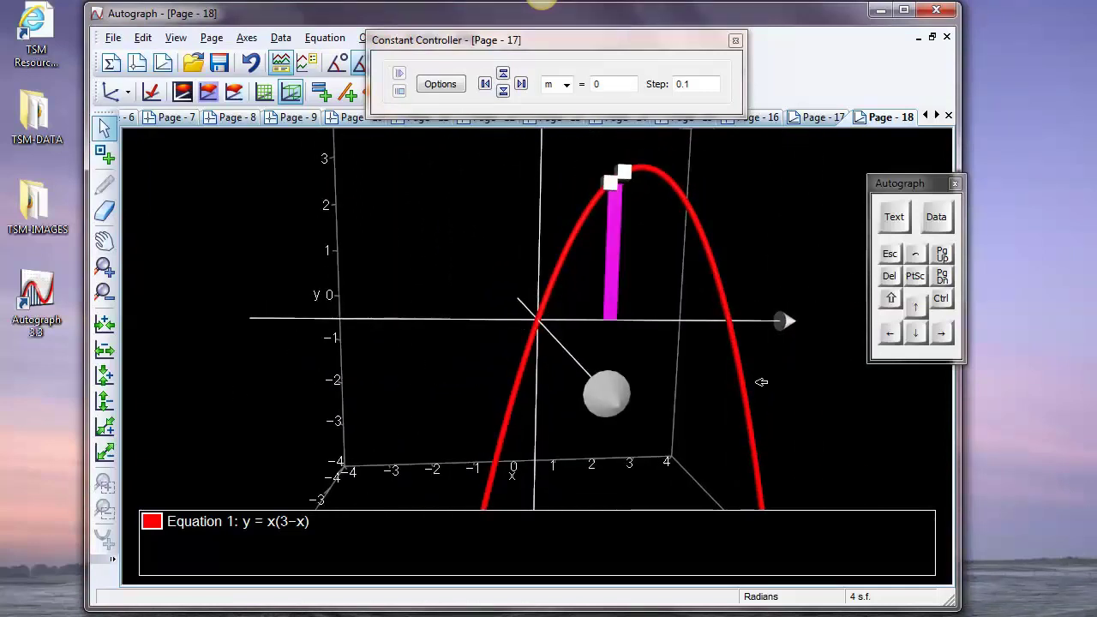
{"action": "right_click", "coordinate": [458, 237]}
{"action": "left_click", "coordinate": [506, 235]}
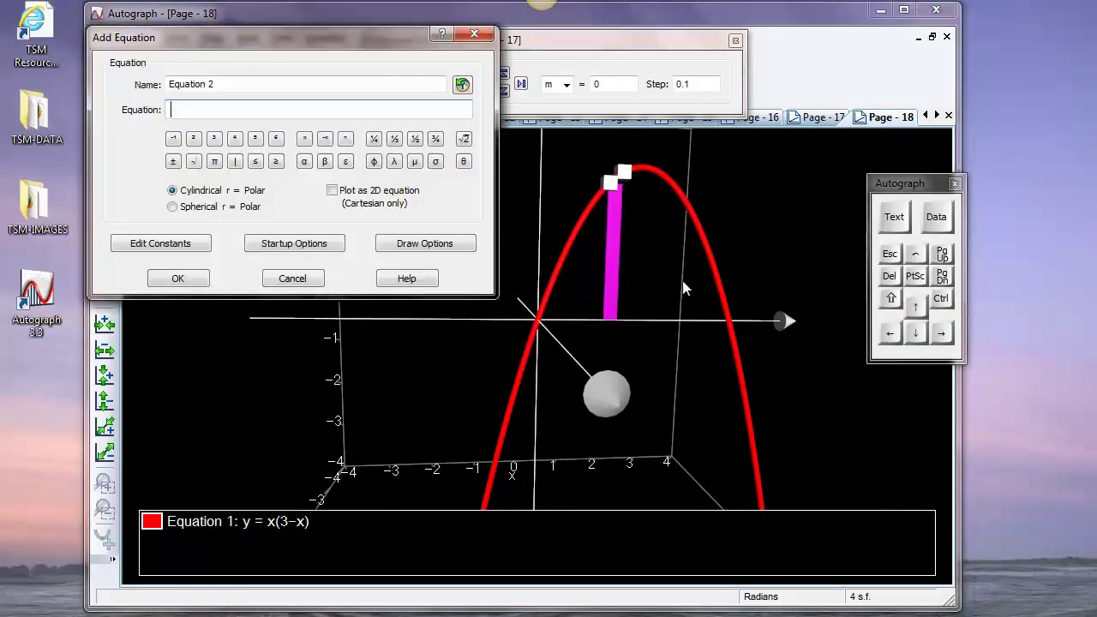
{"action": "left_click", "coordinate": [894, 217]}
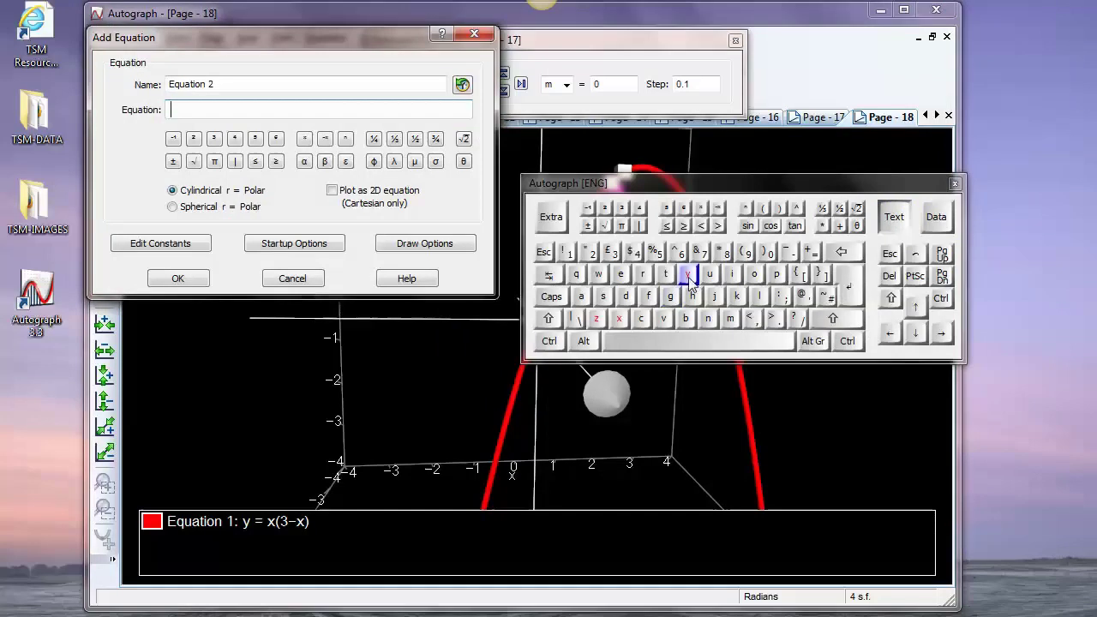
{"action": "left_click", "coordinate": [688, 275]}
{"action": "left_click", "coordinate": [702, 340]}
{"action": "left_click", "coordinate": [810, 251]}
{"action": "left_click", "coordinate": [741, 337]}
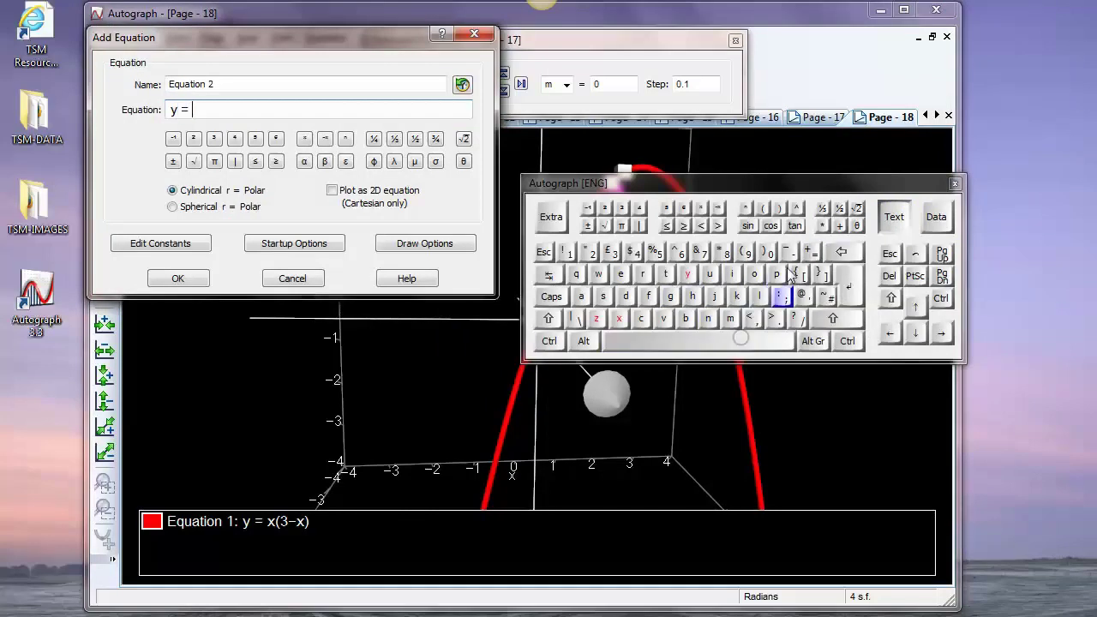
{"action": "left_click", "coordinate": [789, 252]}
{"action": "left_click", "coordinate": [894, 221]}
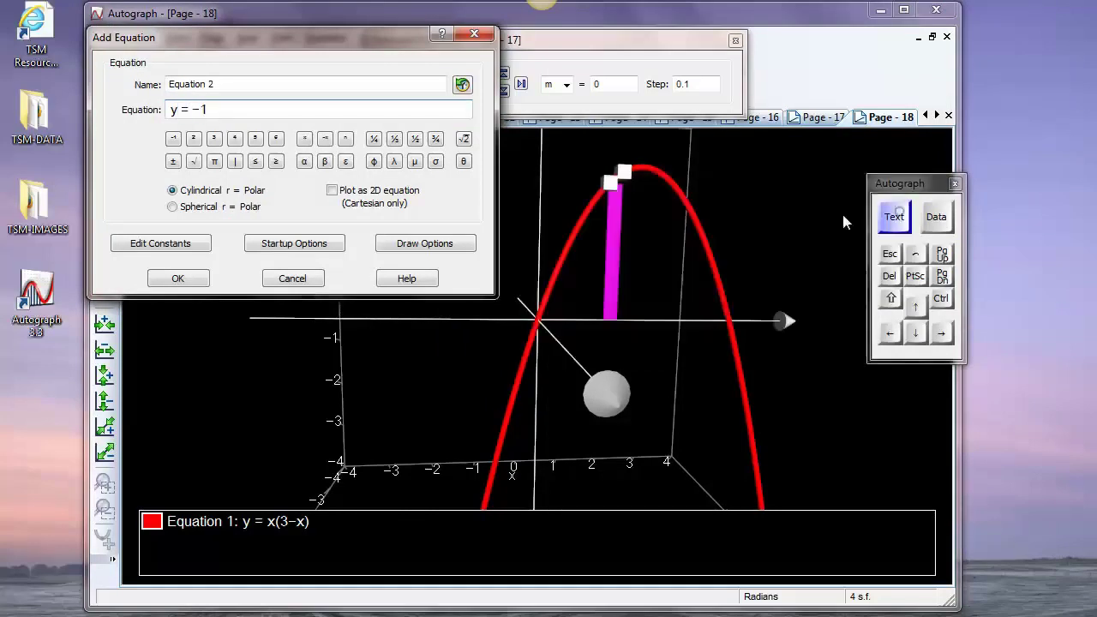
{"action": "left_click", "coordinate": [333, 192]}
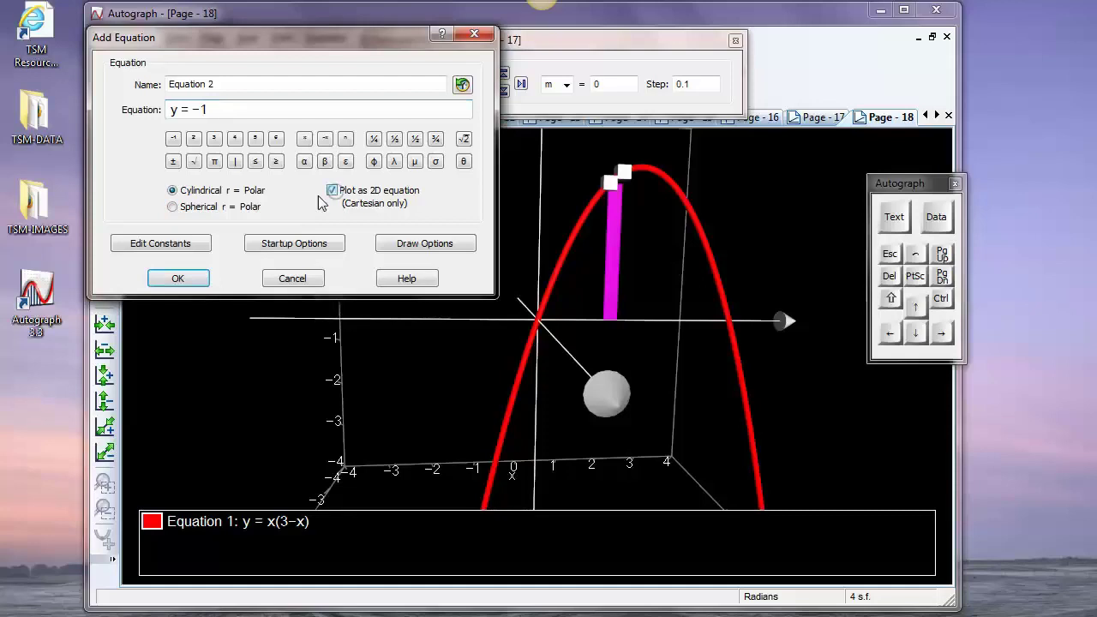
{"action": "left_click", "coordinate": [177, 280]}
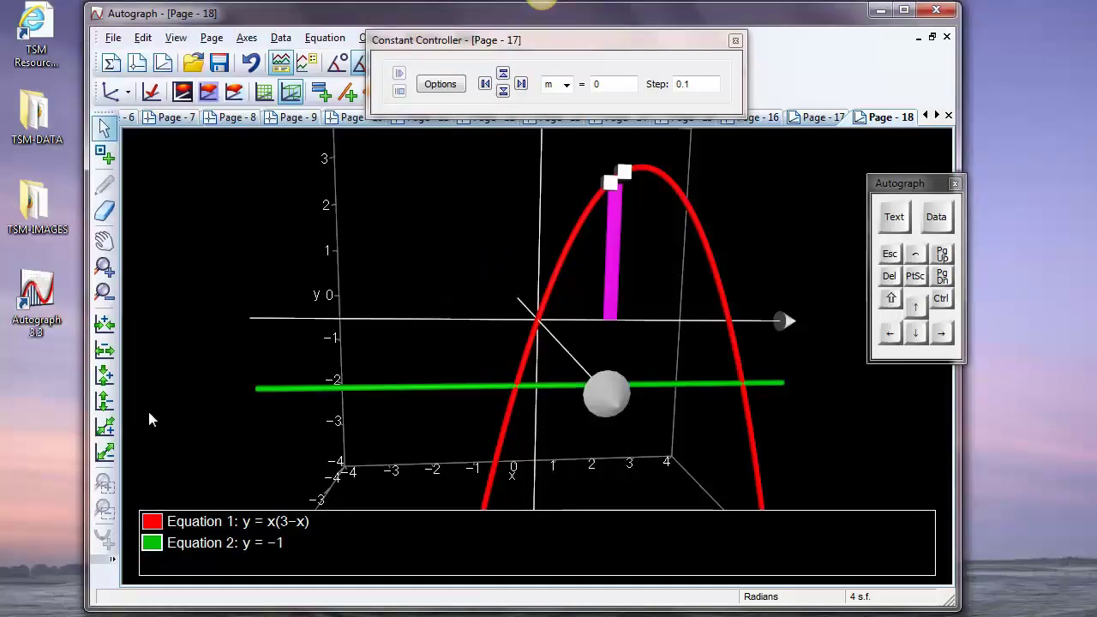
- Create a volume of revolution by rotating the thin rectangle area about the line y = −1
{"action": "left_click_drag", "start_coordinate": [149, 414], "coordinate": [578, 262]}
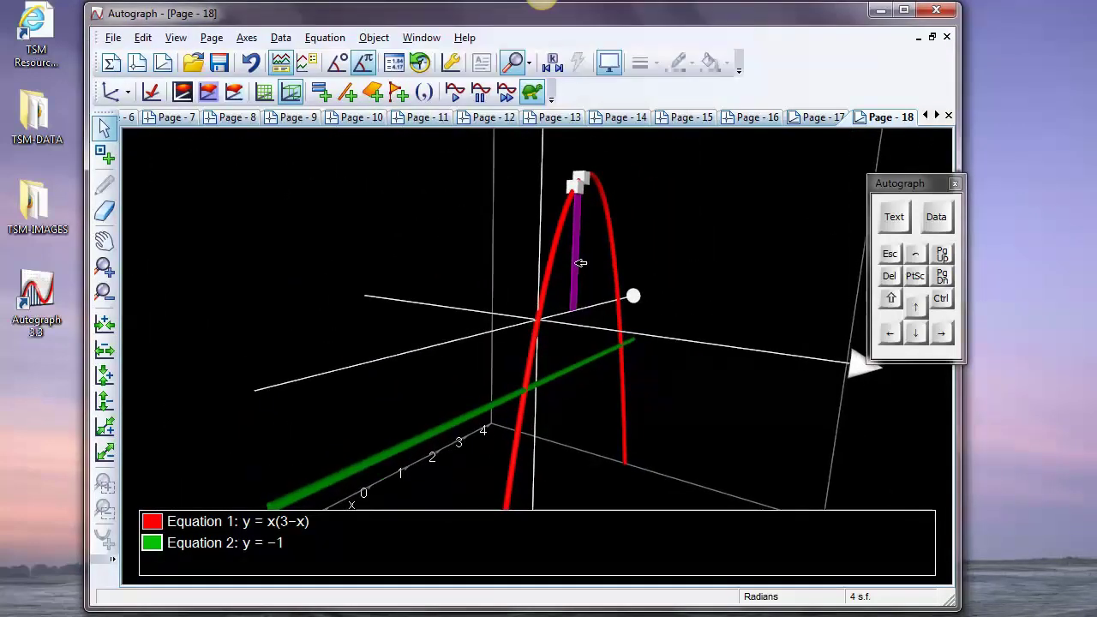
{"action": "left_click", "coordinate": [580, 263]}
{"action": "left_click", "coordinate": [571, 370]}
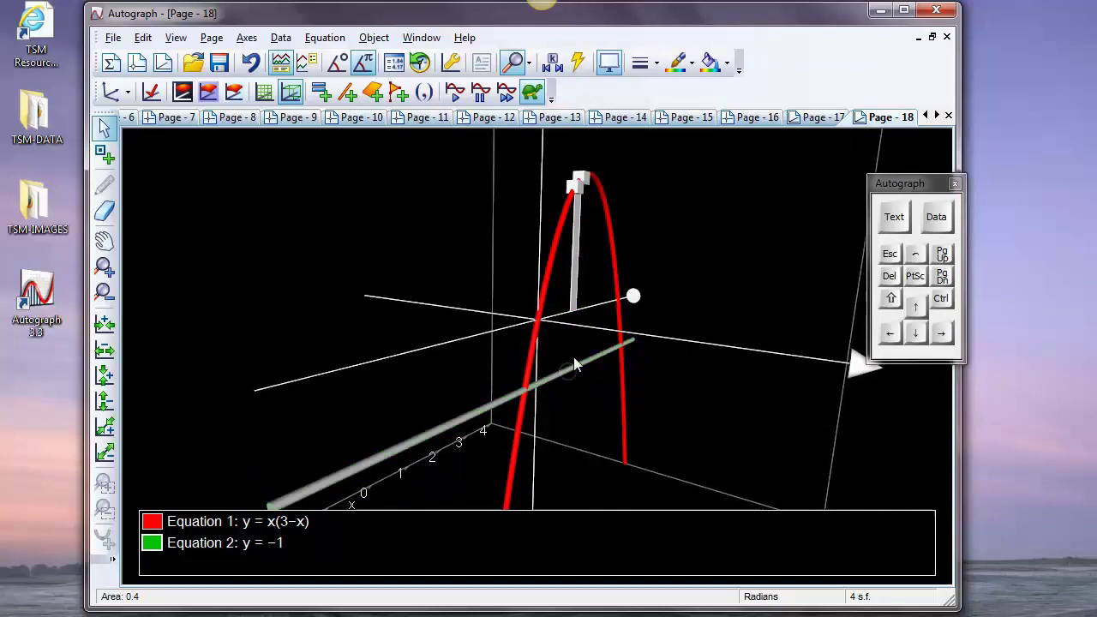
{"action": "right_click", "coordinate": [729, 182]}
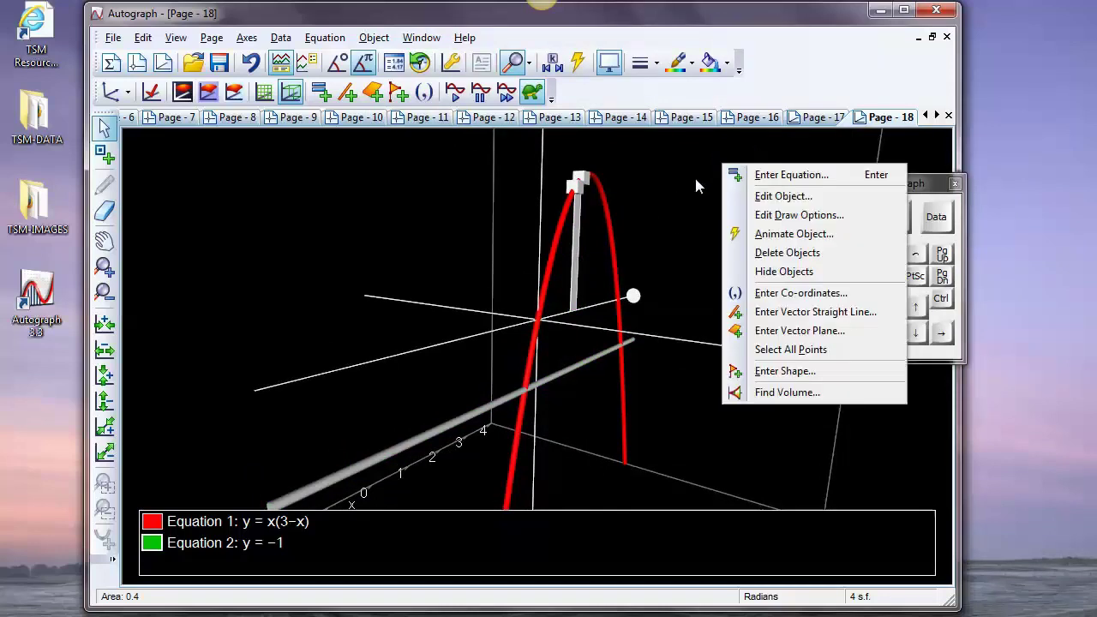
{"action": "left_click", "coordinate": [749, 391]}
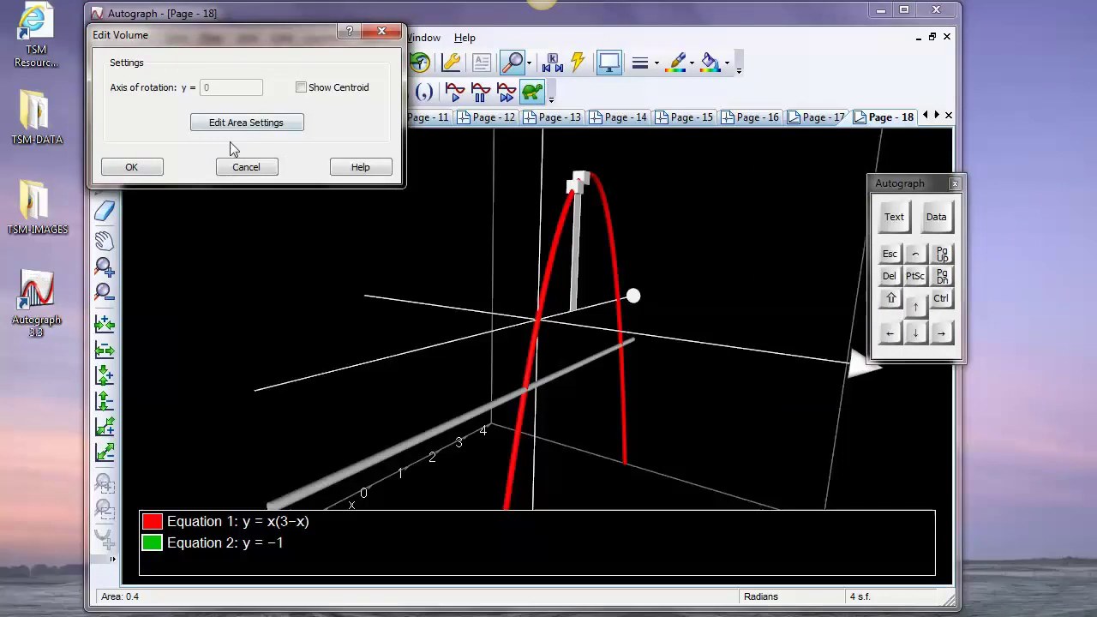
{"action": "left_click", "coordinate": [129, 167]}
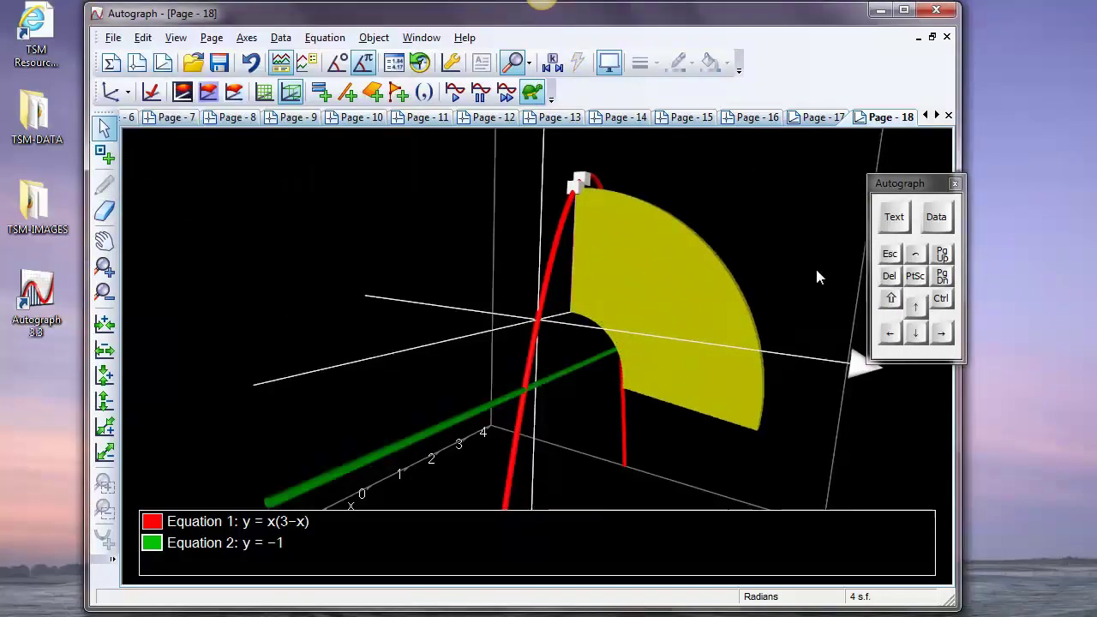
- Delete the disc-shaped volume of revolution formed about y = −1
{"action": "left_click_drag", "start_coordinate": [792, 242], "coordinate": [694, 265]}
{"action": "left_click_drag", "start_coordinate": [411, 286], "coordinate": [446, 294]}
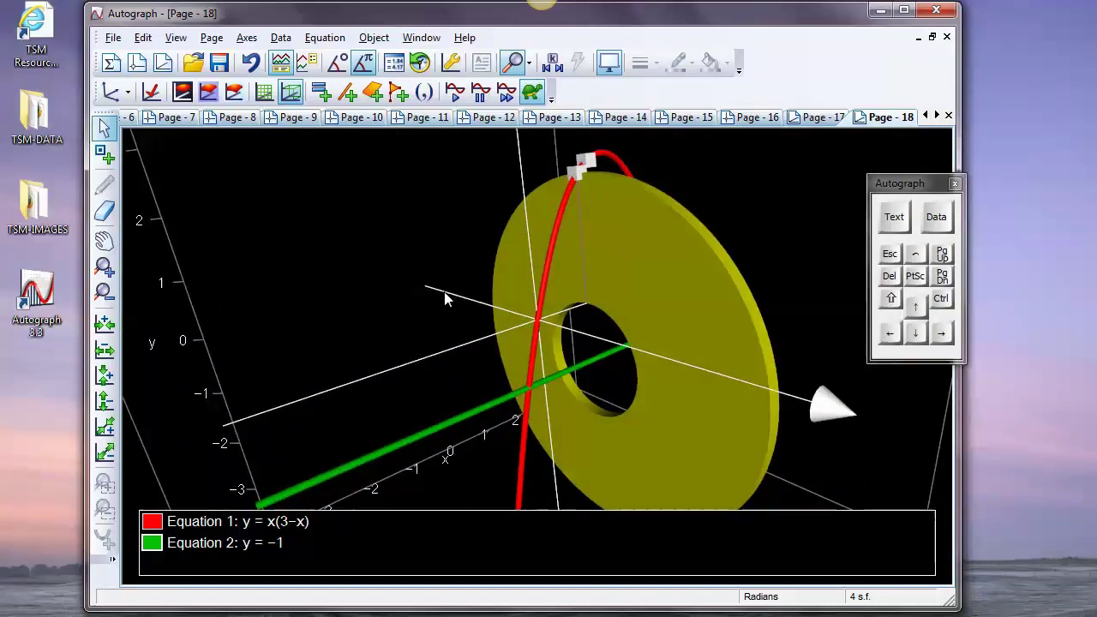
{"action": "left_click", "coordinate": [696, 294]}
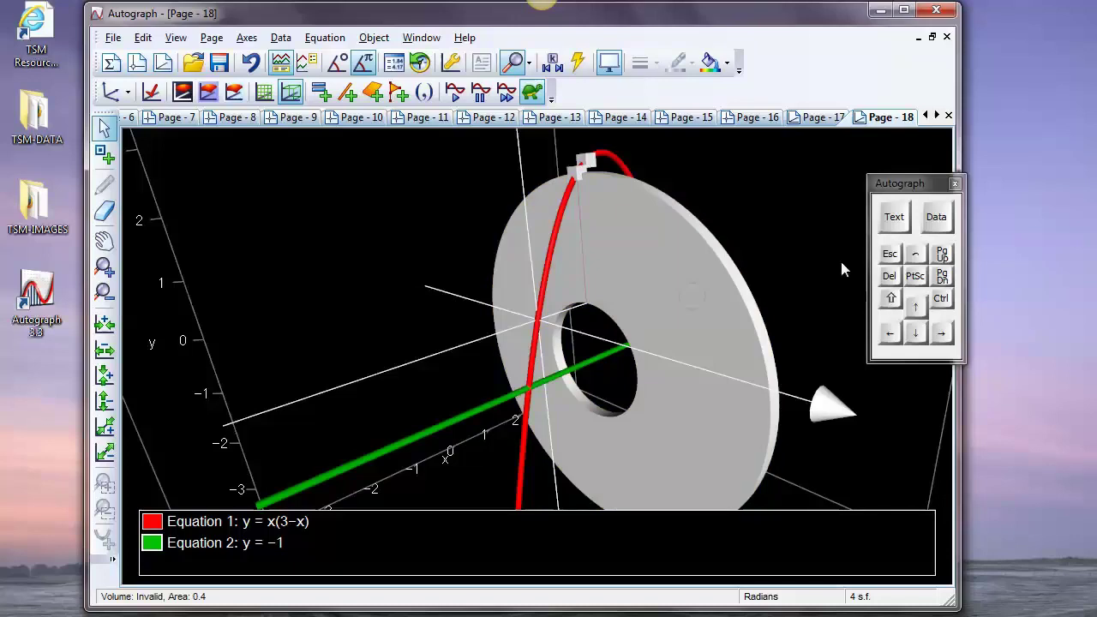
{"action": "key", "text": "Delete"}
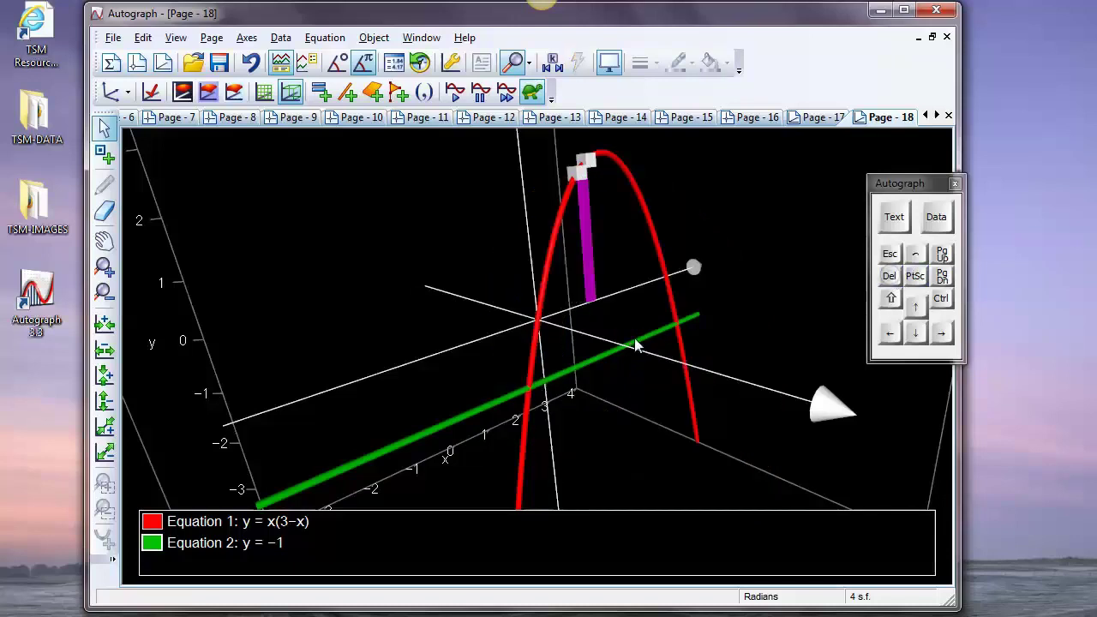
- Change the equation of the green line from a horizontal line to x = −1
{"action": "double_click", "coordinate": [489, 408]}
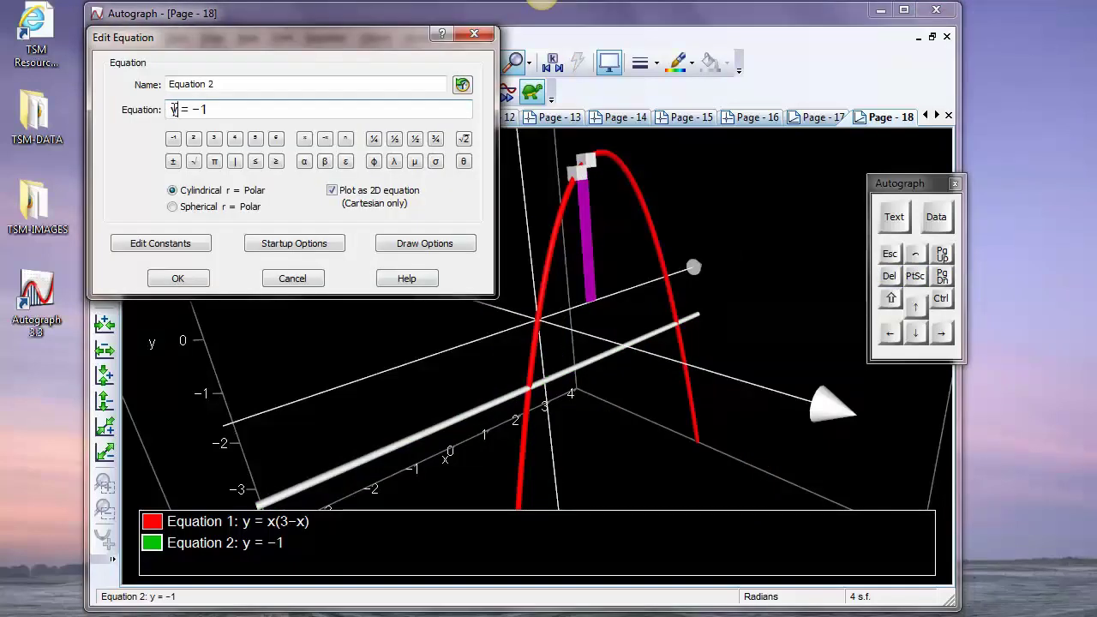
{"action": "left_click", "coordinate": [894, 217]}
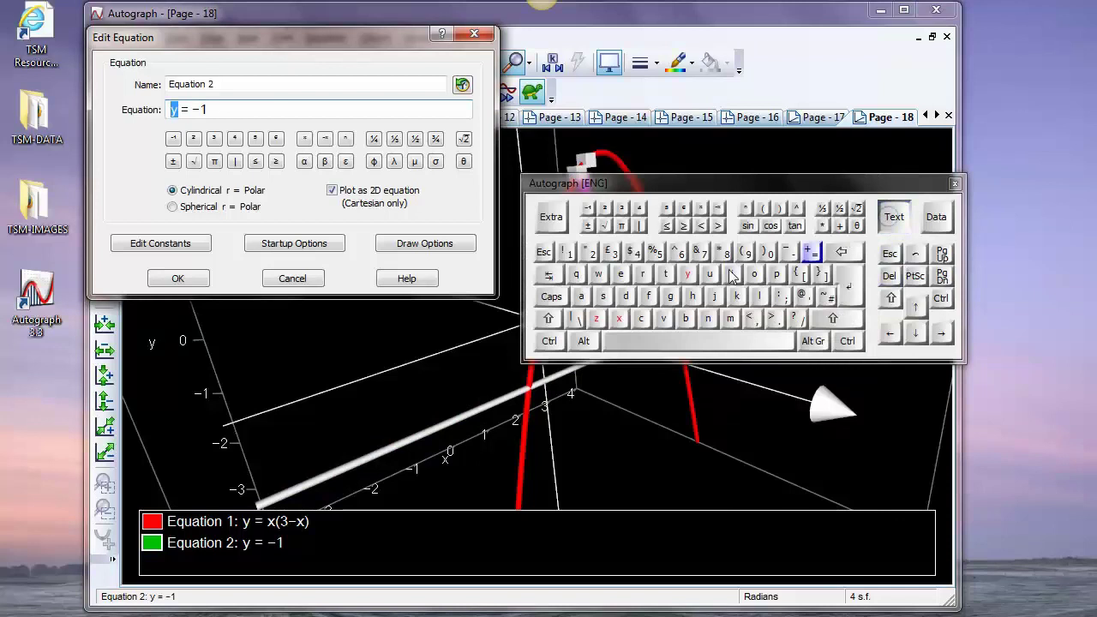
{"action": "left_click", "coordinate": [619, 318]}
{"action": "left_click", "coordinate": [894, 217]}
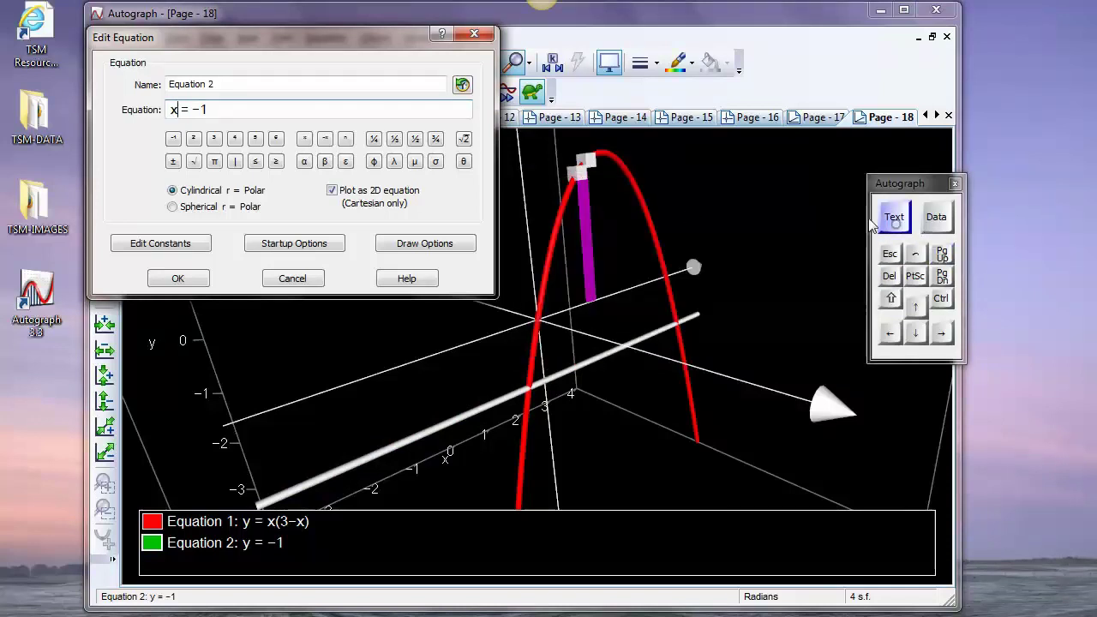
{"action": "left_click", "coordinate": [176, 280]}
{"action": "left_click", "coordinate": [366, 264]}
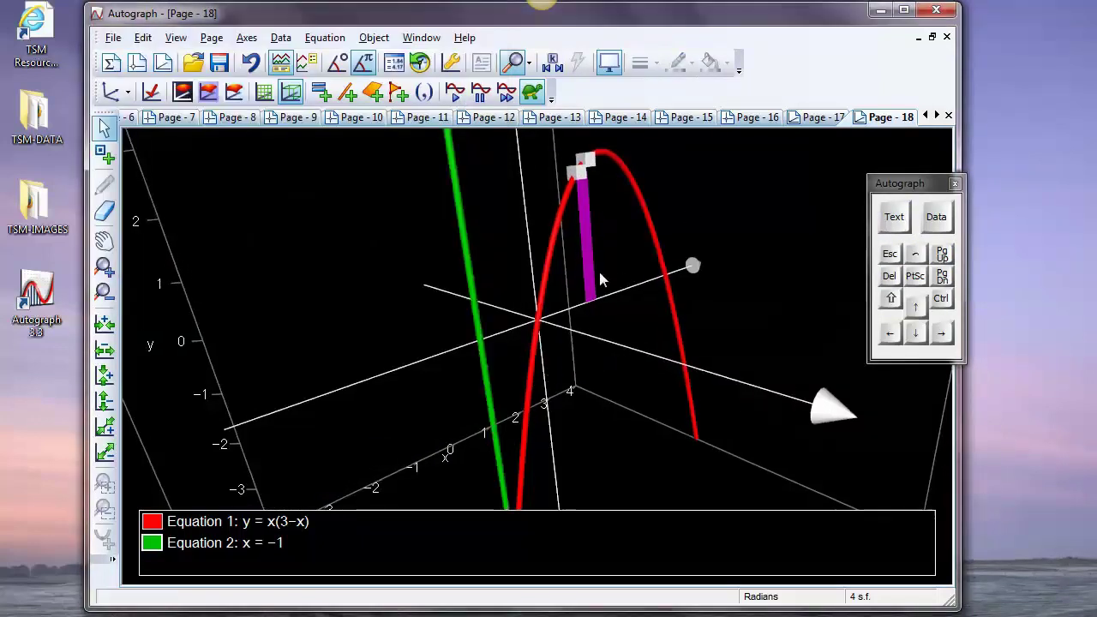
- Create a volume of revolution by rotating the thin rectangle area about the line x = −1
{"action": "left_click", "coordinate": [593, 257]}
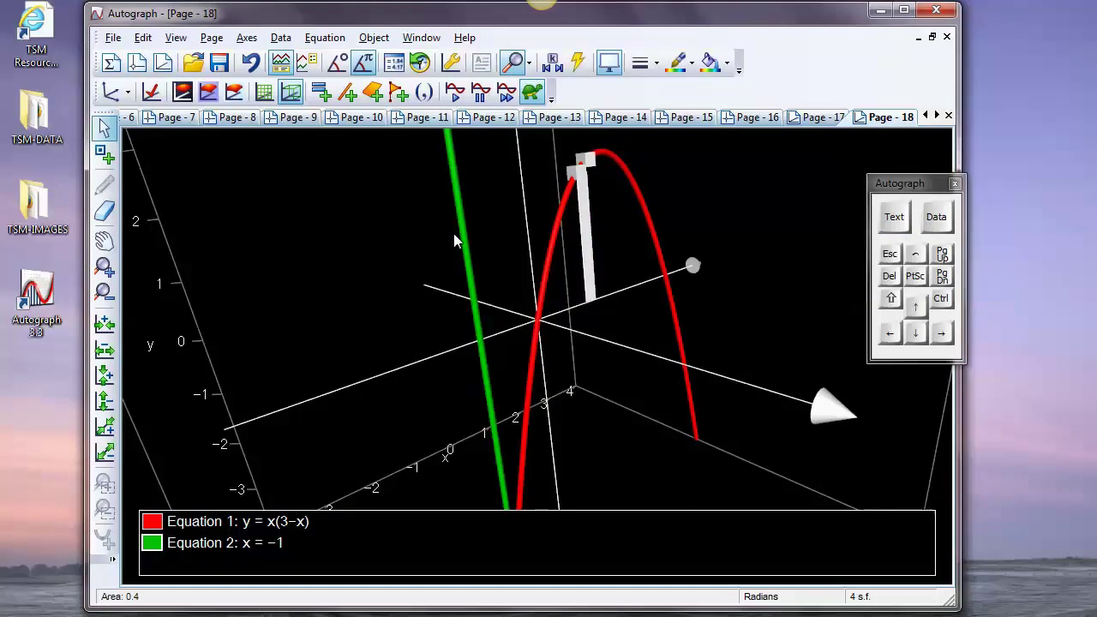
{"action": "left_click", "coordinate": [468, 232], "text": "shift"}
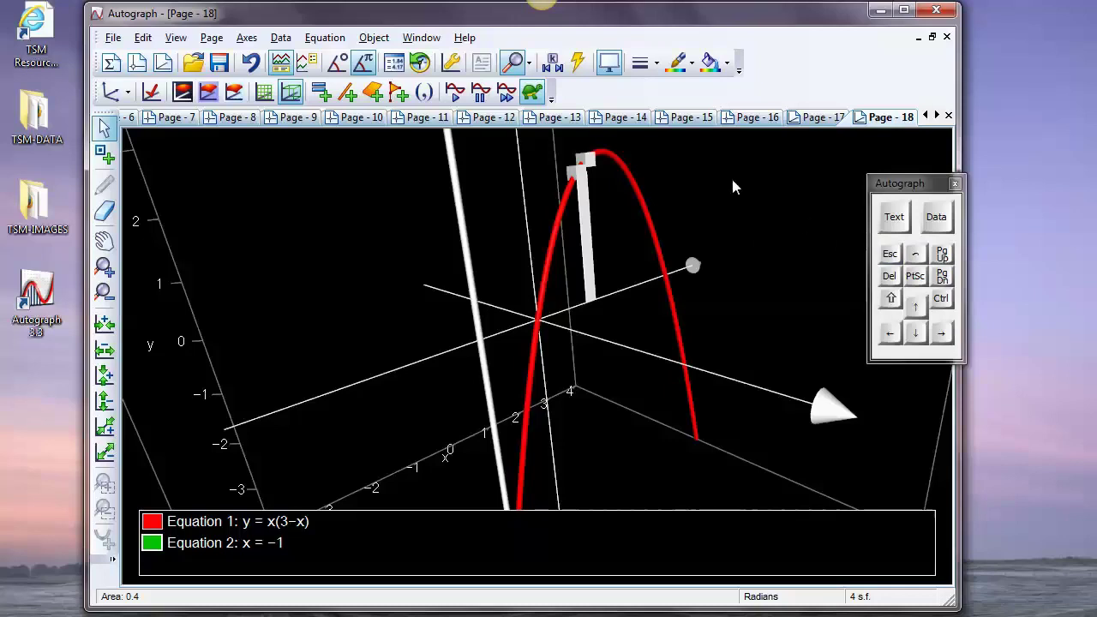
{"action": "right_click", "coordinate": [759, 143]}
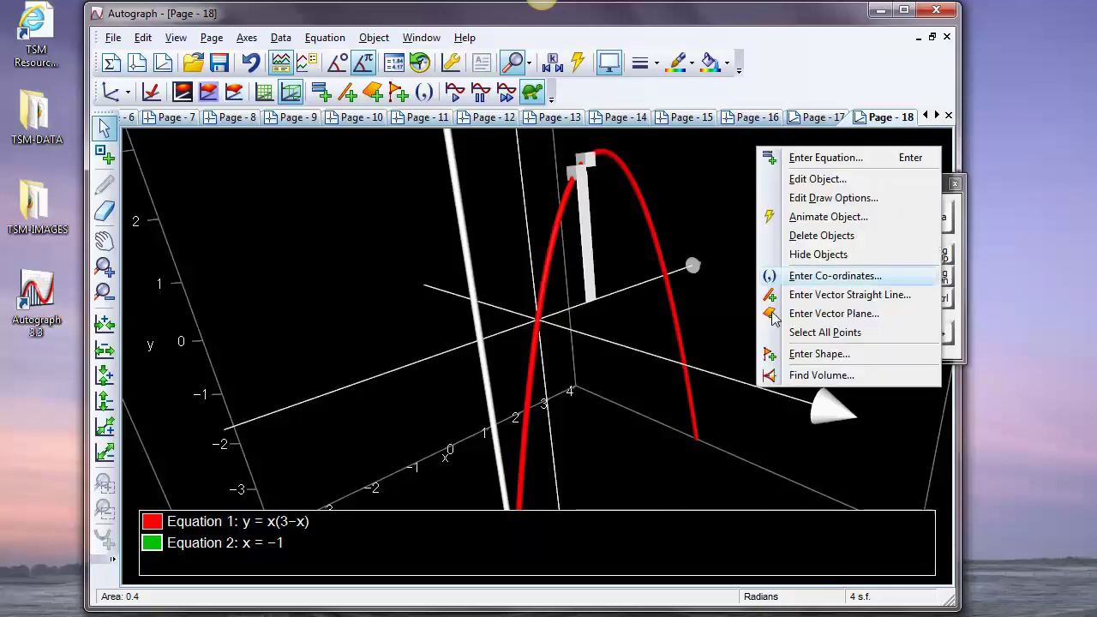
{"action": "left_click", "coordinate": [787, 375]}
{"action": "left_click", "coordinate": [133, 167]}
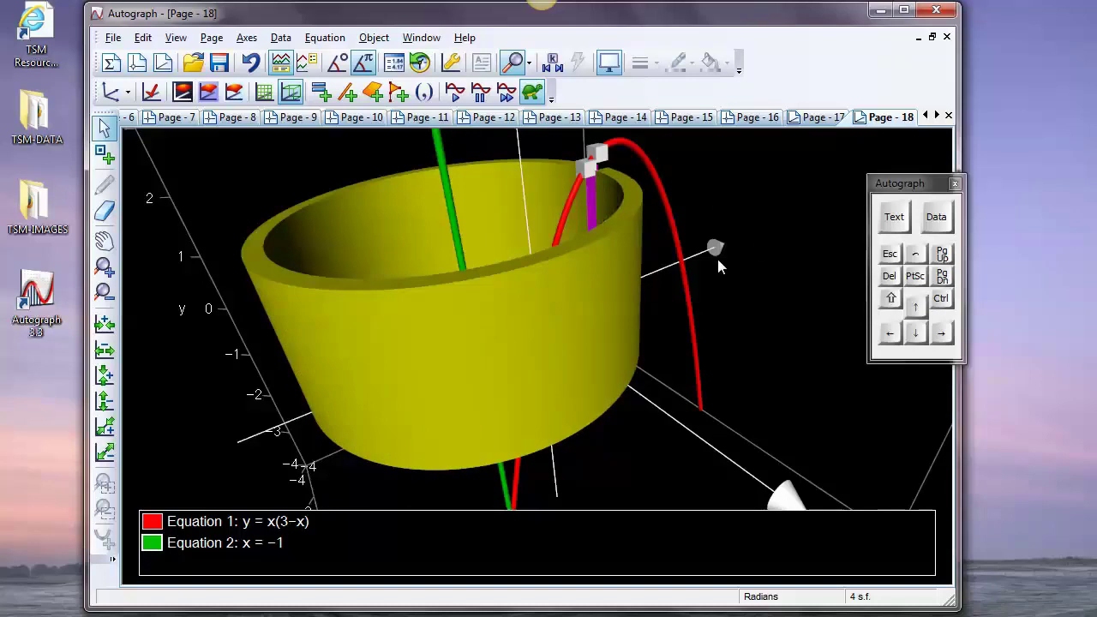
- Delete the shell volume and set the Rectangle (-) area to 10 divisions
{"action": "left_click", "coordinate": [892, 256]}
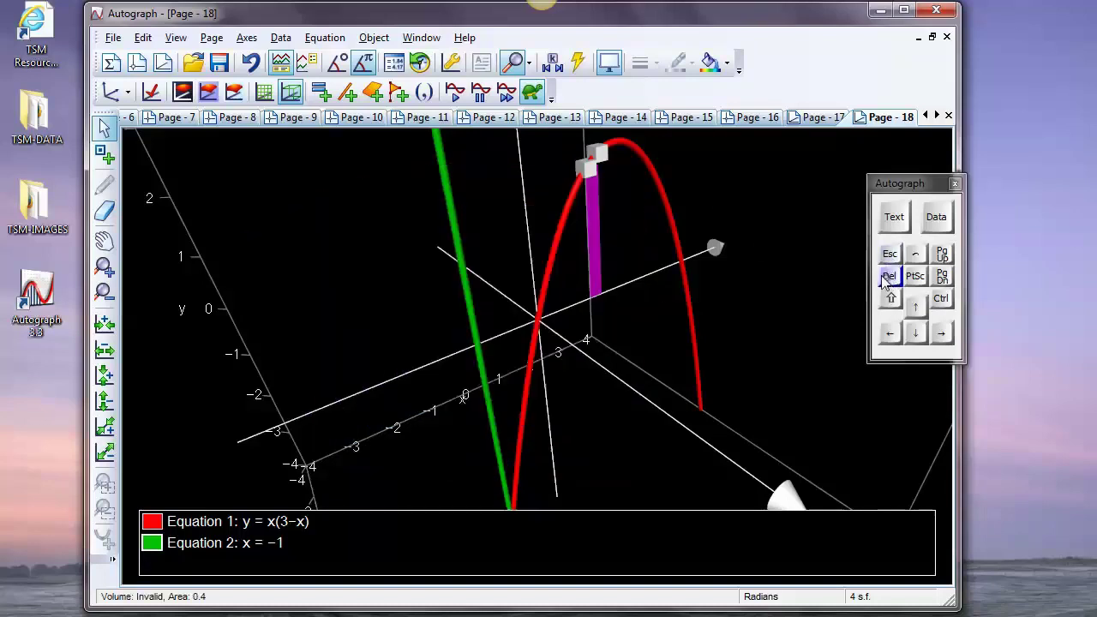
{"action": "double_click", "coordinate": [600, 210]}
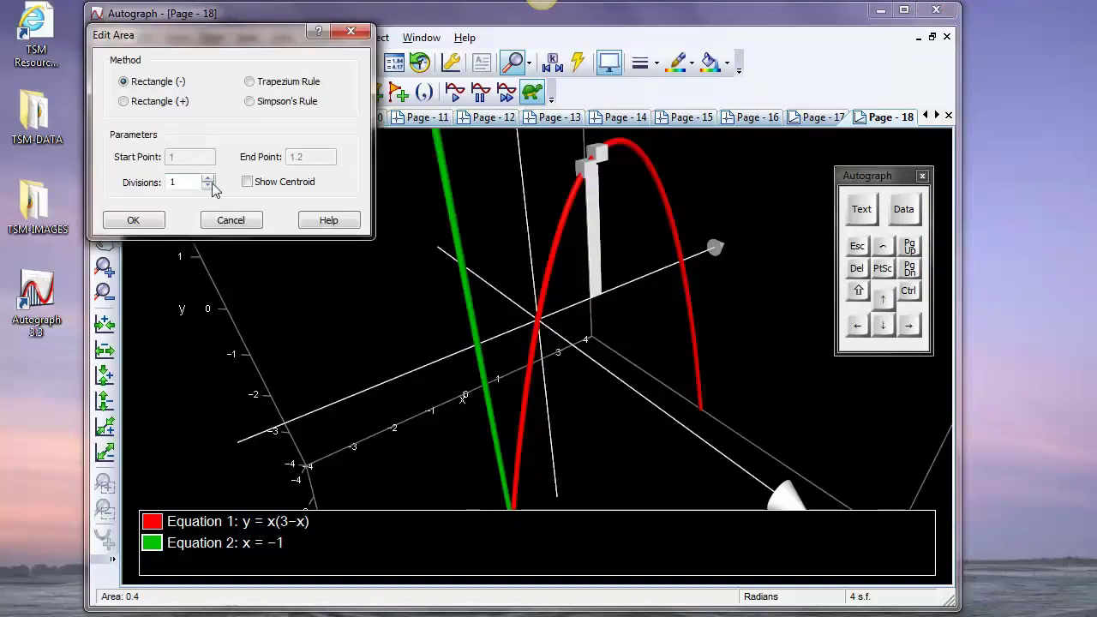
{"action": "left_click", "coordinate": [903, 209]}
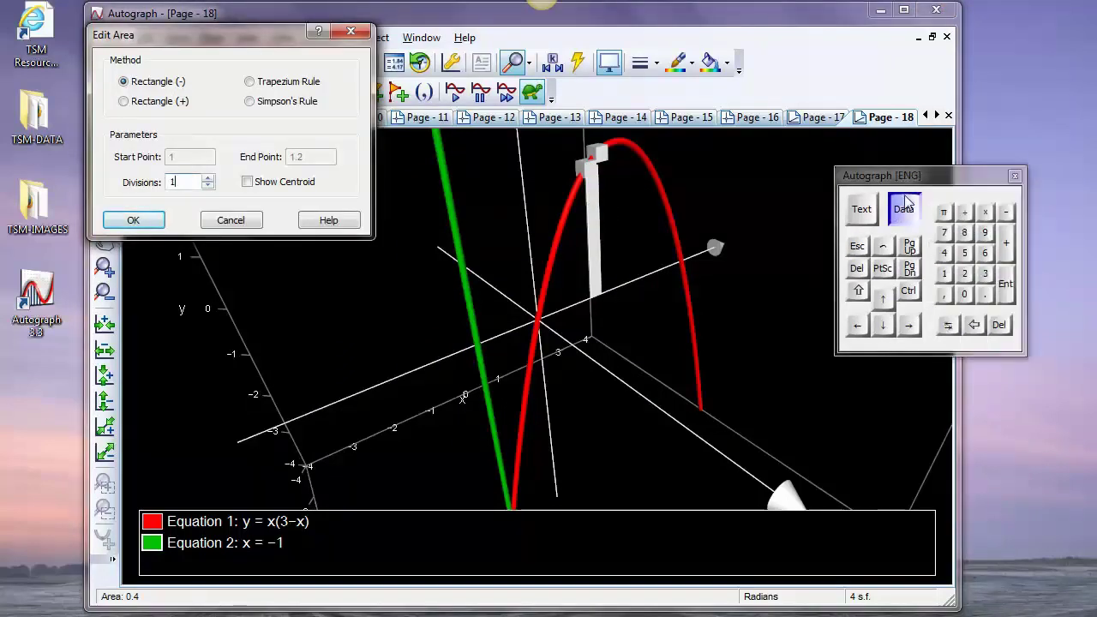
{"action": "left_click", "coordinate": [890, 309]}
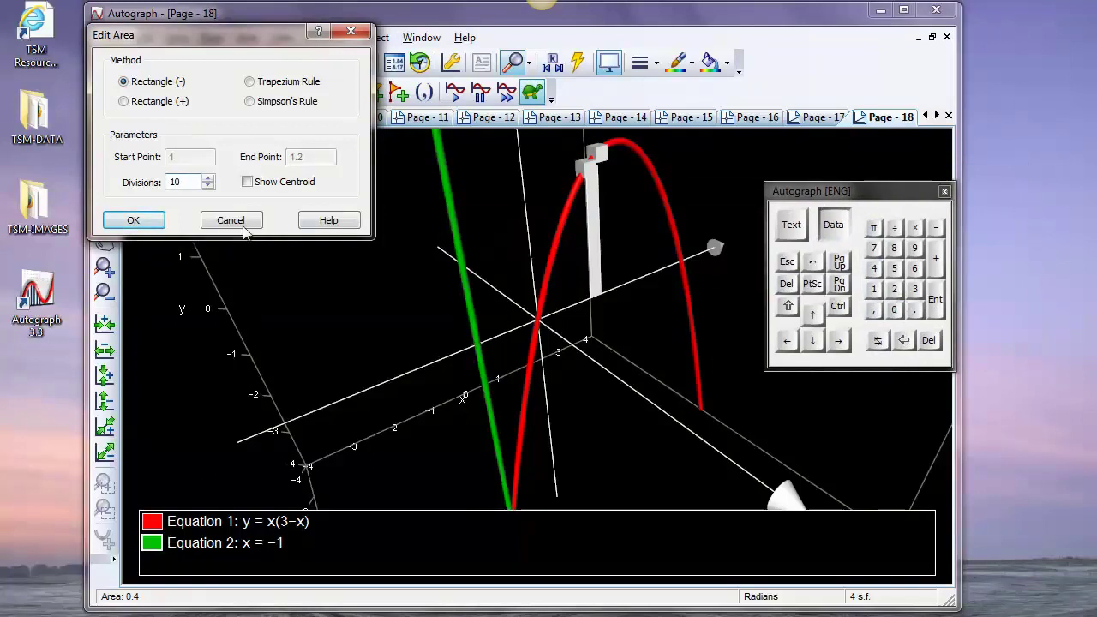
{"action": "left_click", "coordinate": [134, 221]}
{"action": "left_click", "coordinate": [604, 183]}
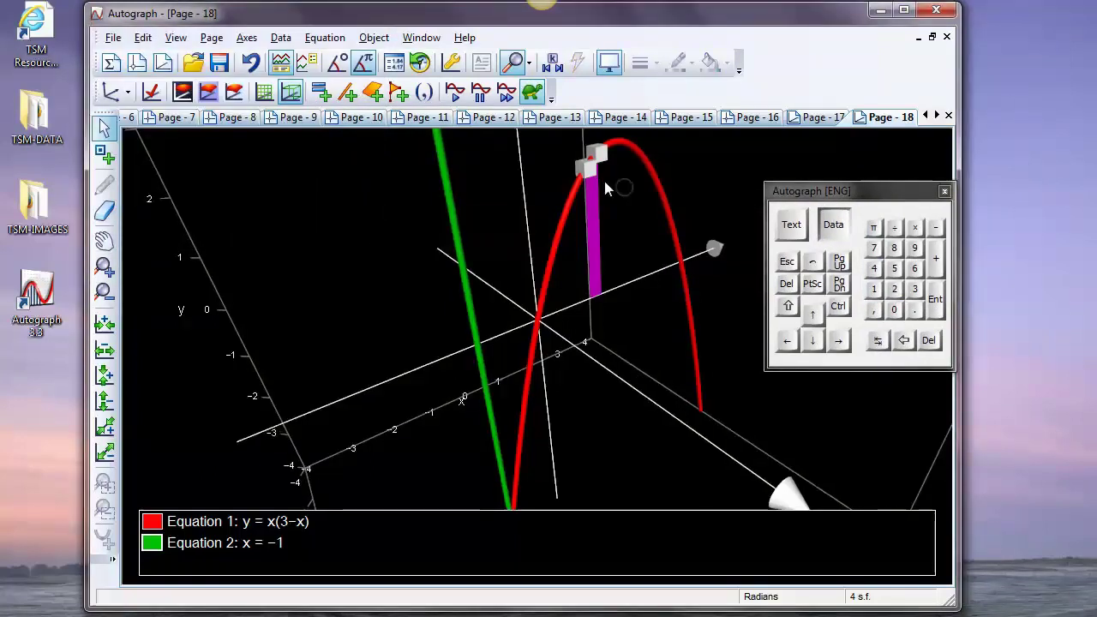
- Set the x-coordinates of the two points on the parabola to 0 and 3
{"action": "double_click", "coordinate": [586, 169]}
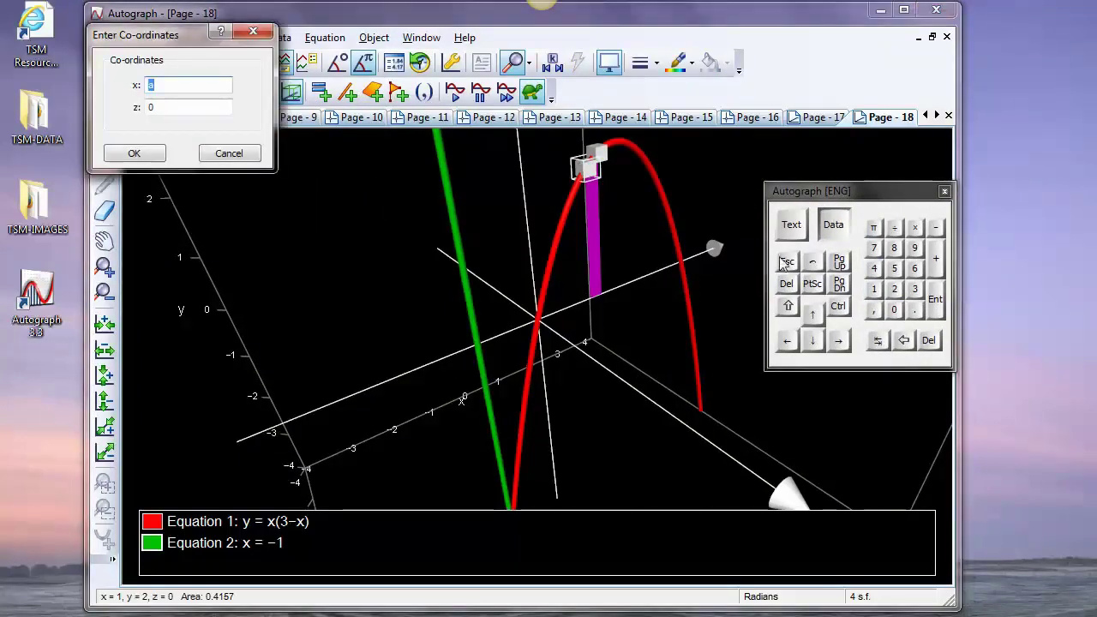
{"action": "left_click", "coordinate": [134, 154]}
{"action": "double_click", "coordinate": [598, 156]}
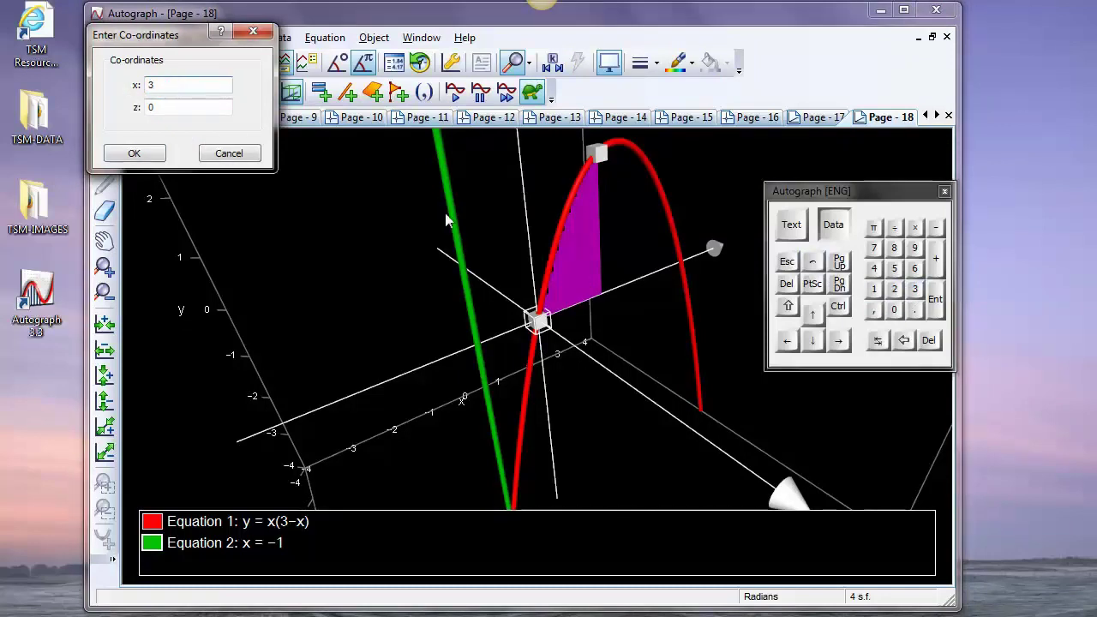
{"action": "left_click", "coordinate": [135, 155]}
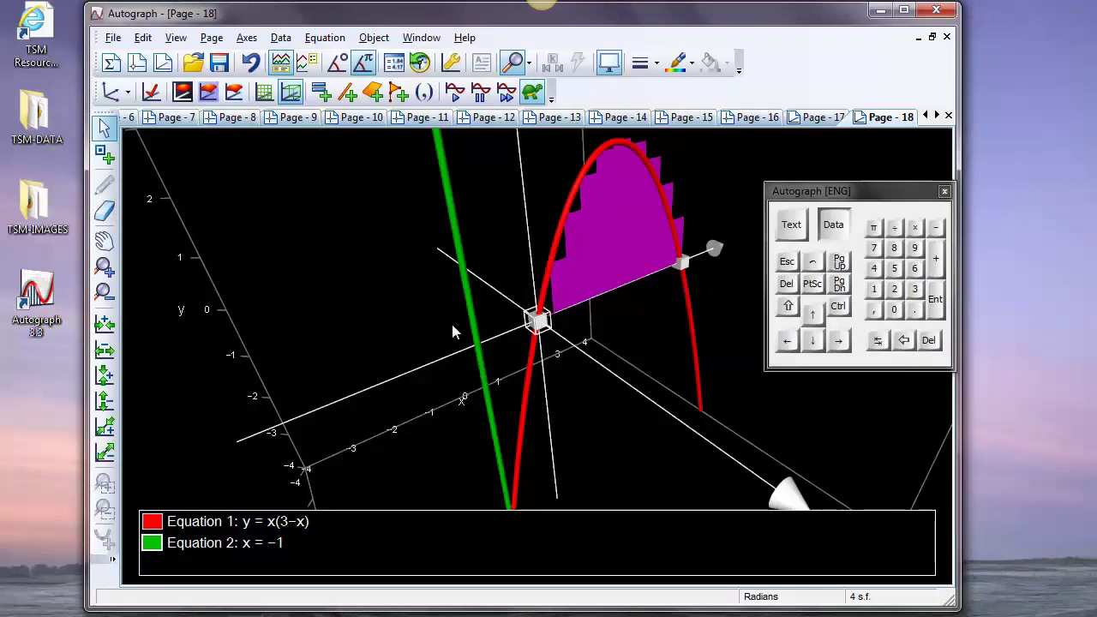
- Create a volume of revolution by rotating the 10-division area under the parabola about the line x = −1
{"action": "left_click_drag", "start_coordinate": [453, 327], "coordinate": [465, 284]}
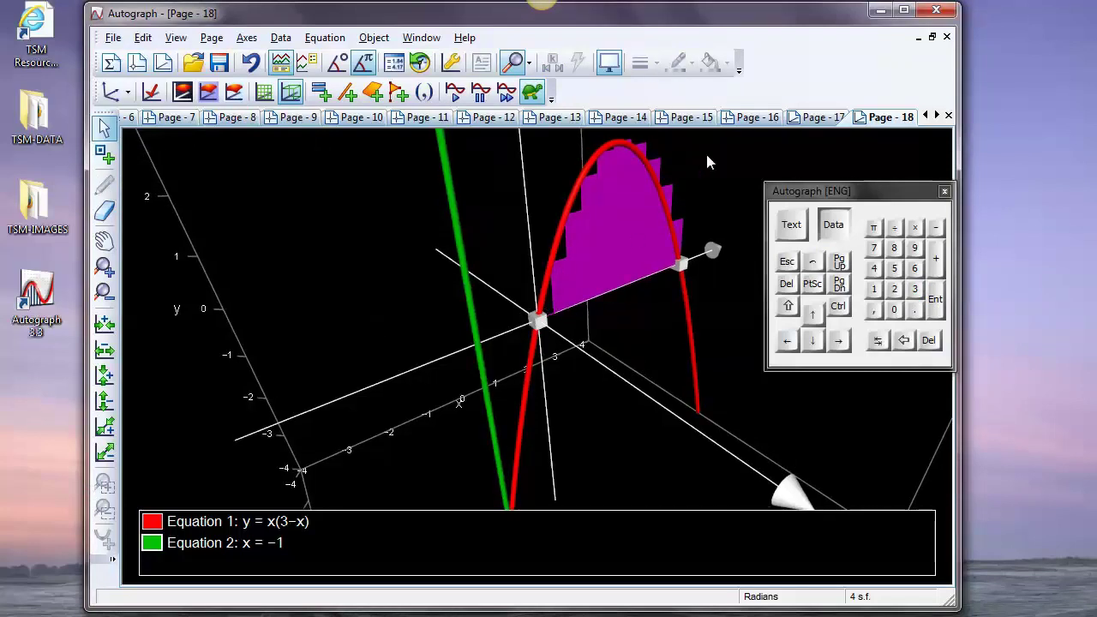
{"action": "double_click", "coordinate": [604, 225]}
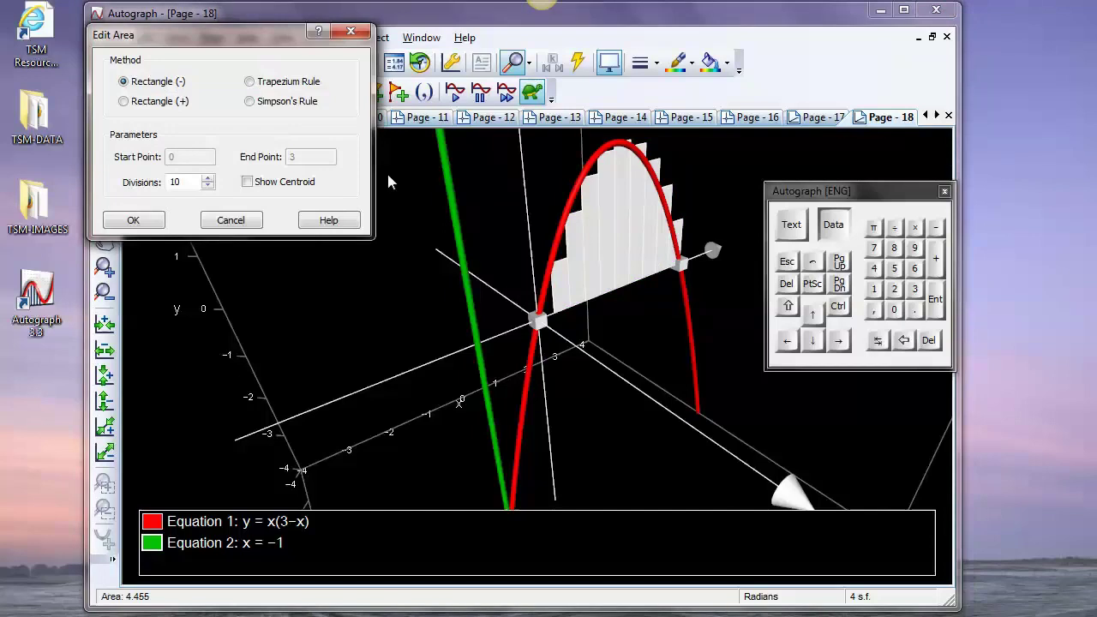
{"action": "left_click", "coordinate": [230, 220]}
{"action": "left_click", "coordinate": [467, 242]}
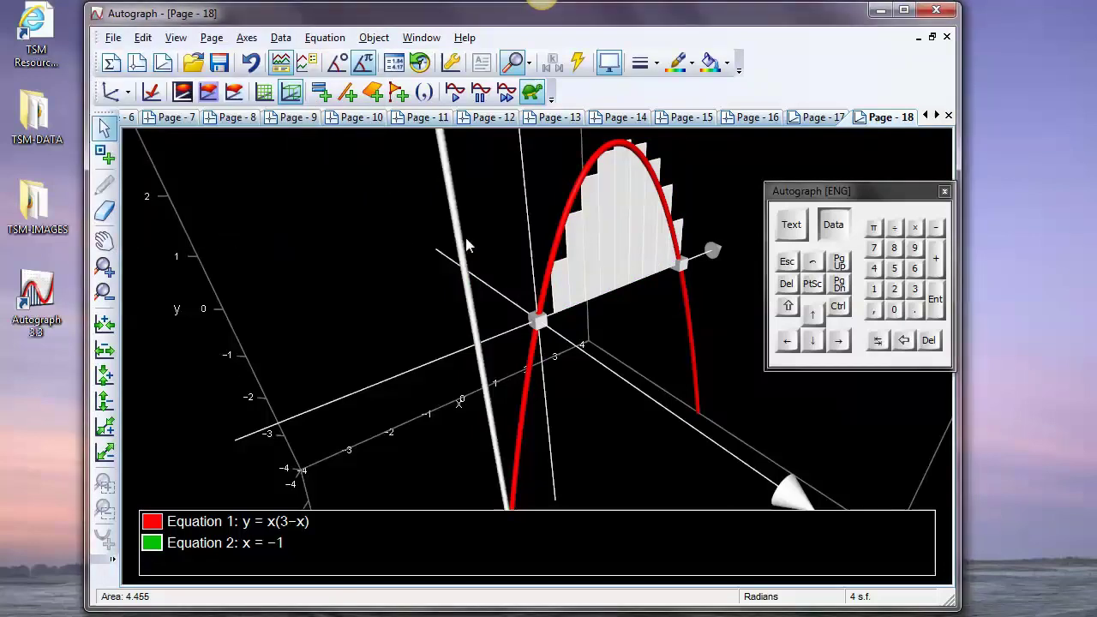
{"action": "right_click", "coordinate": [539, 204]}
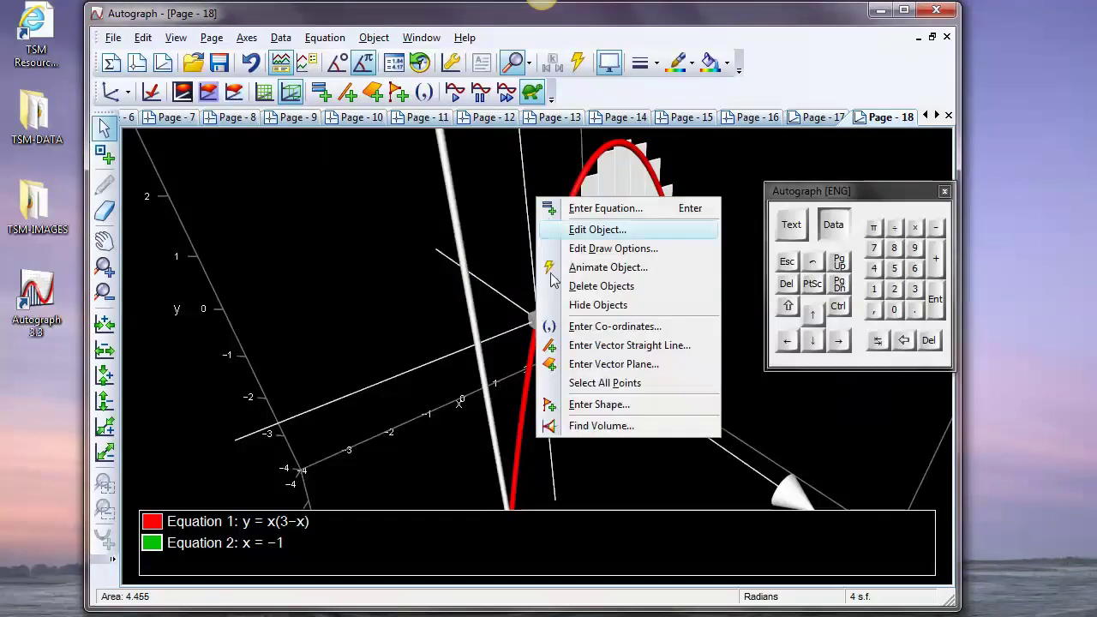
{"action": "left_click", "coordinate": [570, 423]}
{"action": "left_click", "coordinate": [156, 167]}
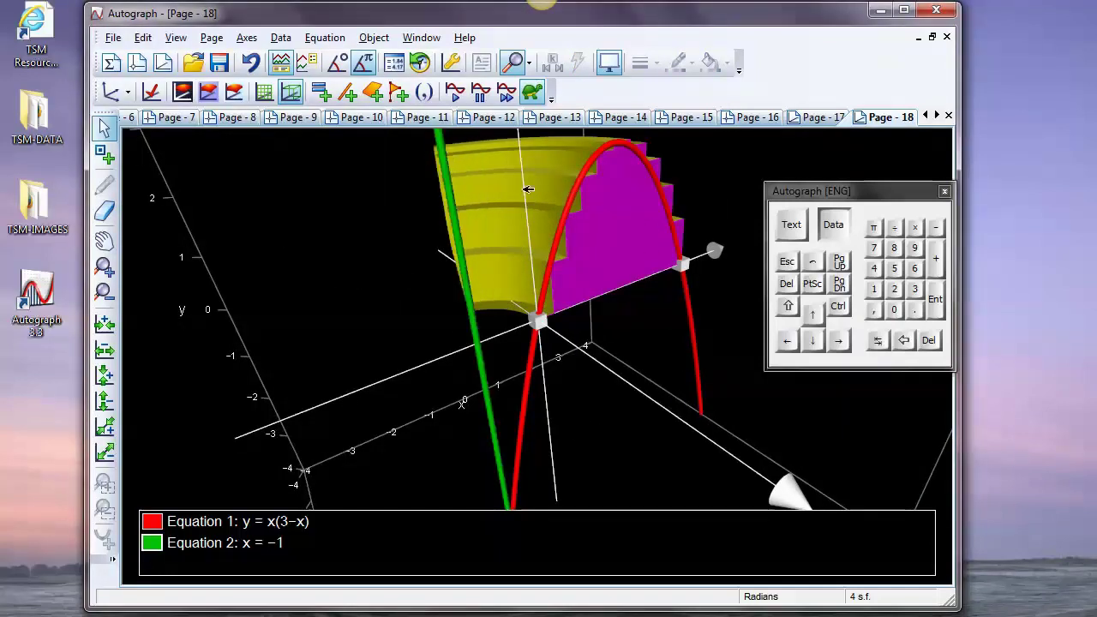
- Change the area method of the stepped volume of revolution to Simpson's Rule
{"action": "double_click", "coordinate": [500, 201]}
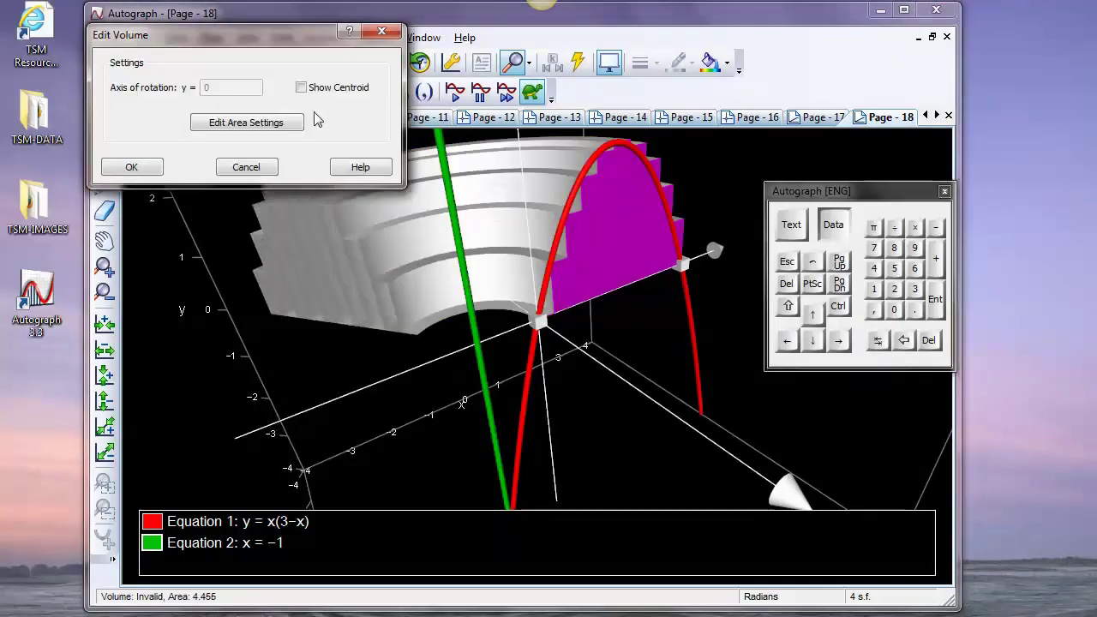
{"action": "left_click", "coordinate": [283, 120]}
{"action": "left_click", "coordinate": [258, 123]}
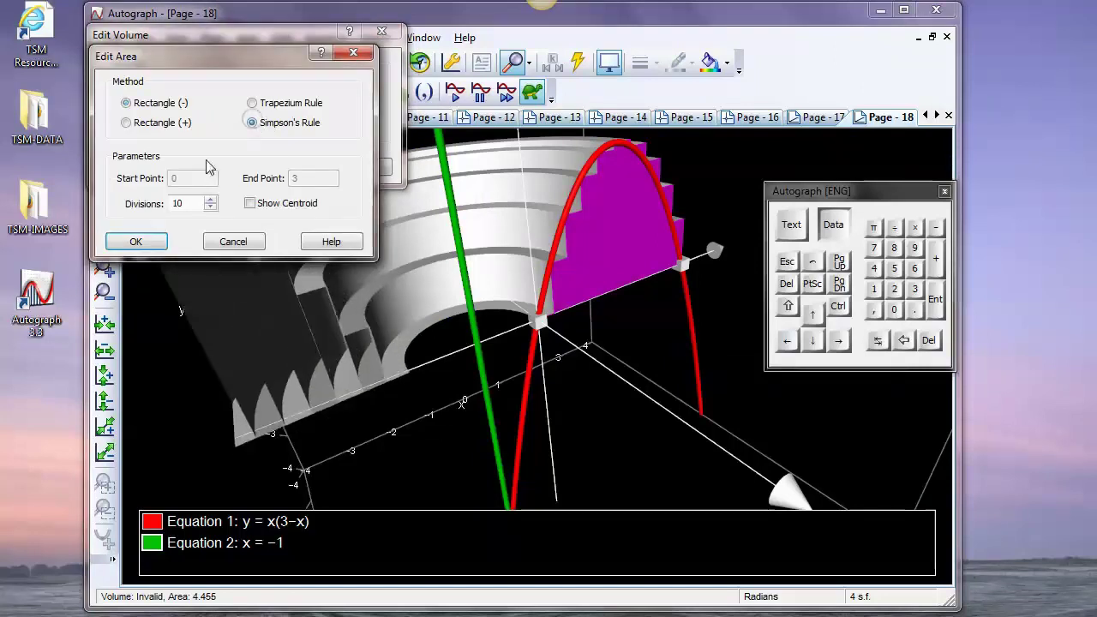
{"action": "left_click", "coordinate": [135, 241]}
{"action": "left_click", "coordinate": [139, 168]}
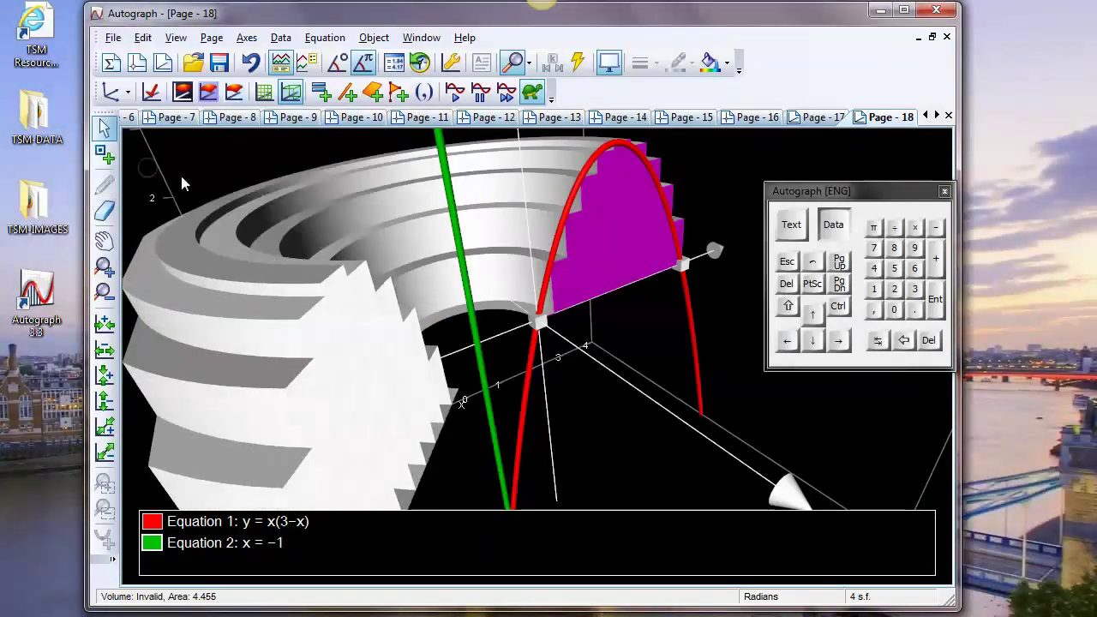
{"action": "left_click", "coordinate": [373, 306]}
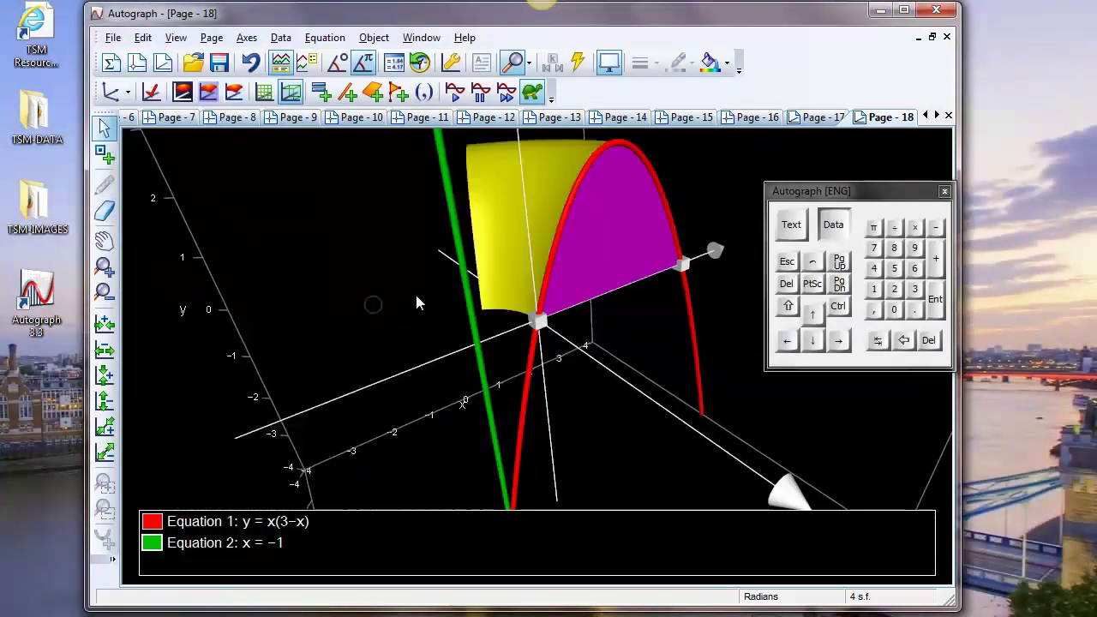
{"action": "left_click_drag", "start_coordinate": [710, 181], "coordinate": [737, 169]}
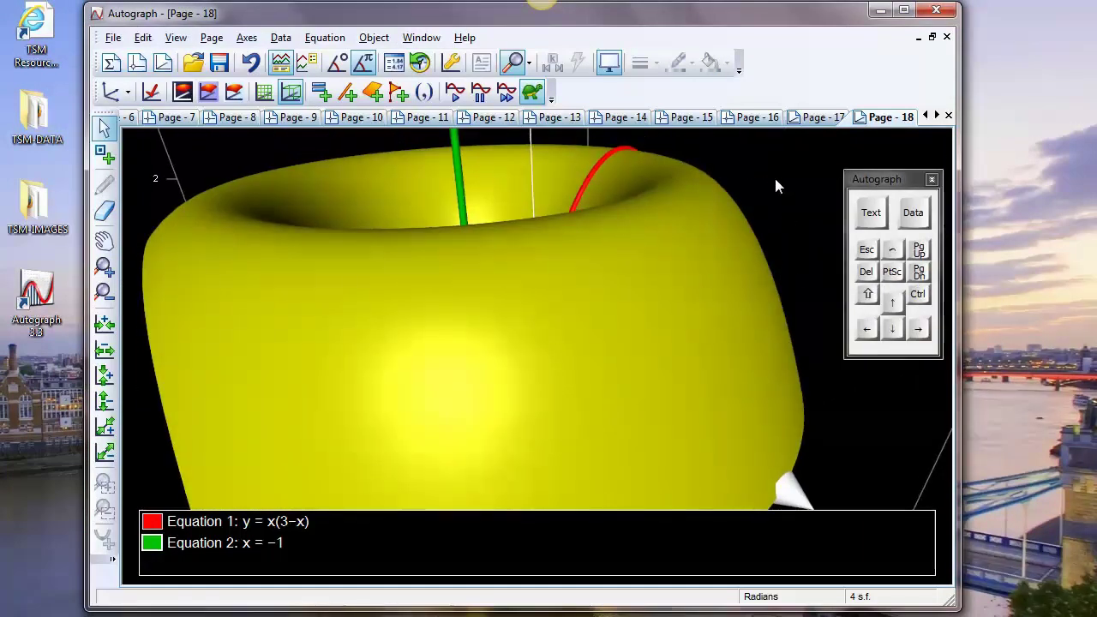